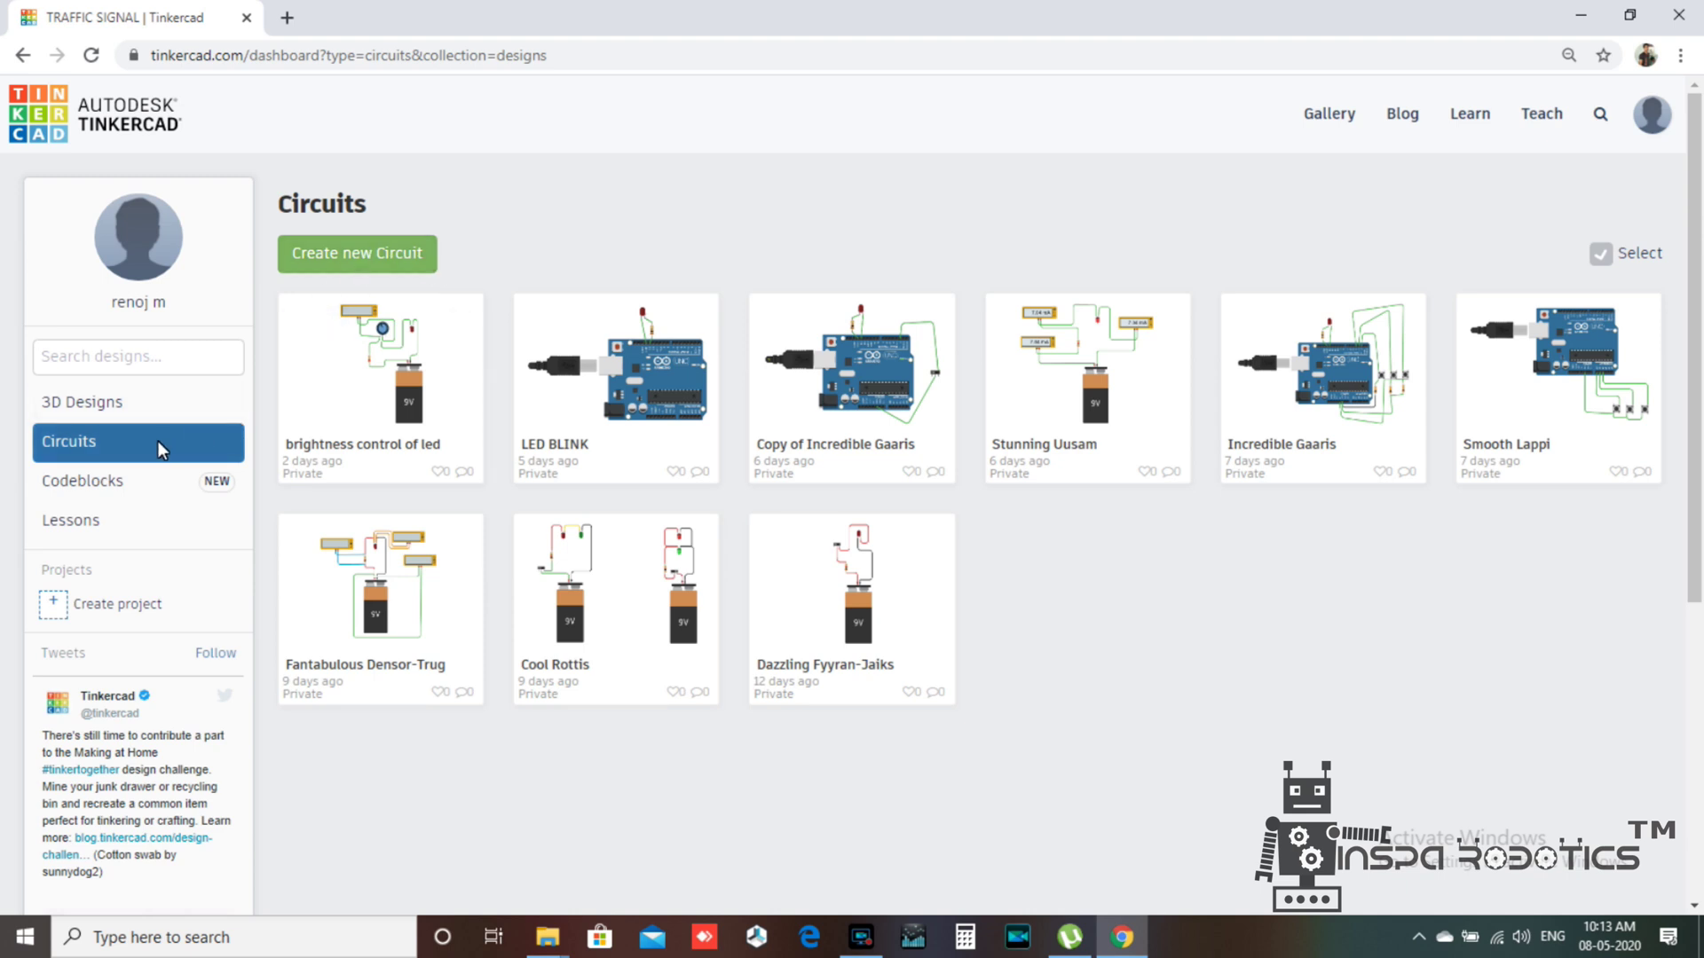
# Create a new blank circuit design from the Tinkercad Circuits dashboard
pyautogui.click(380, 249)
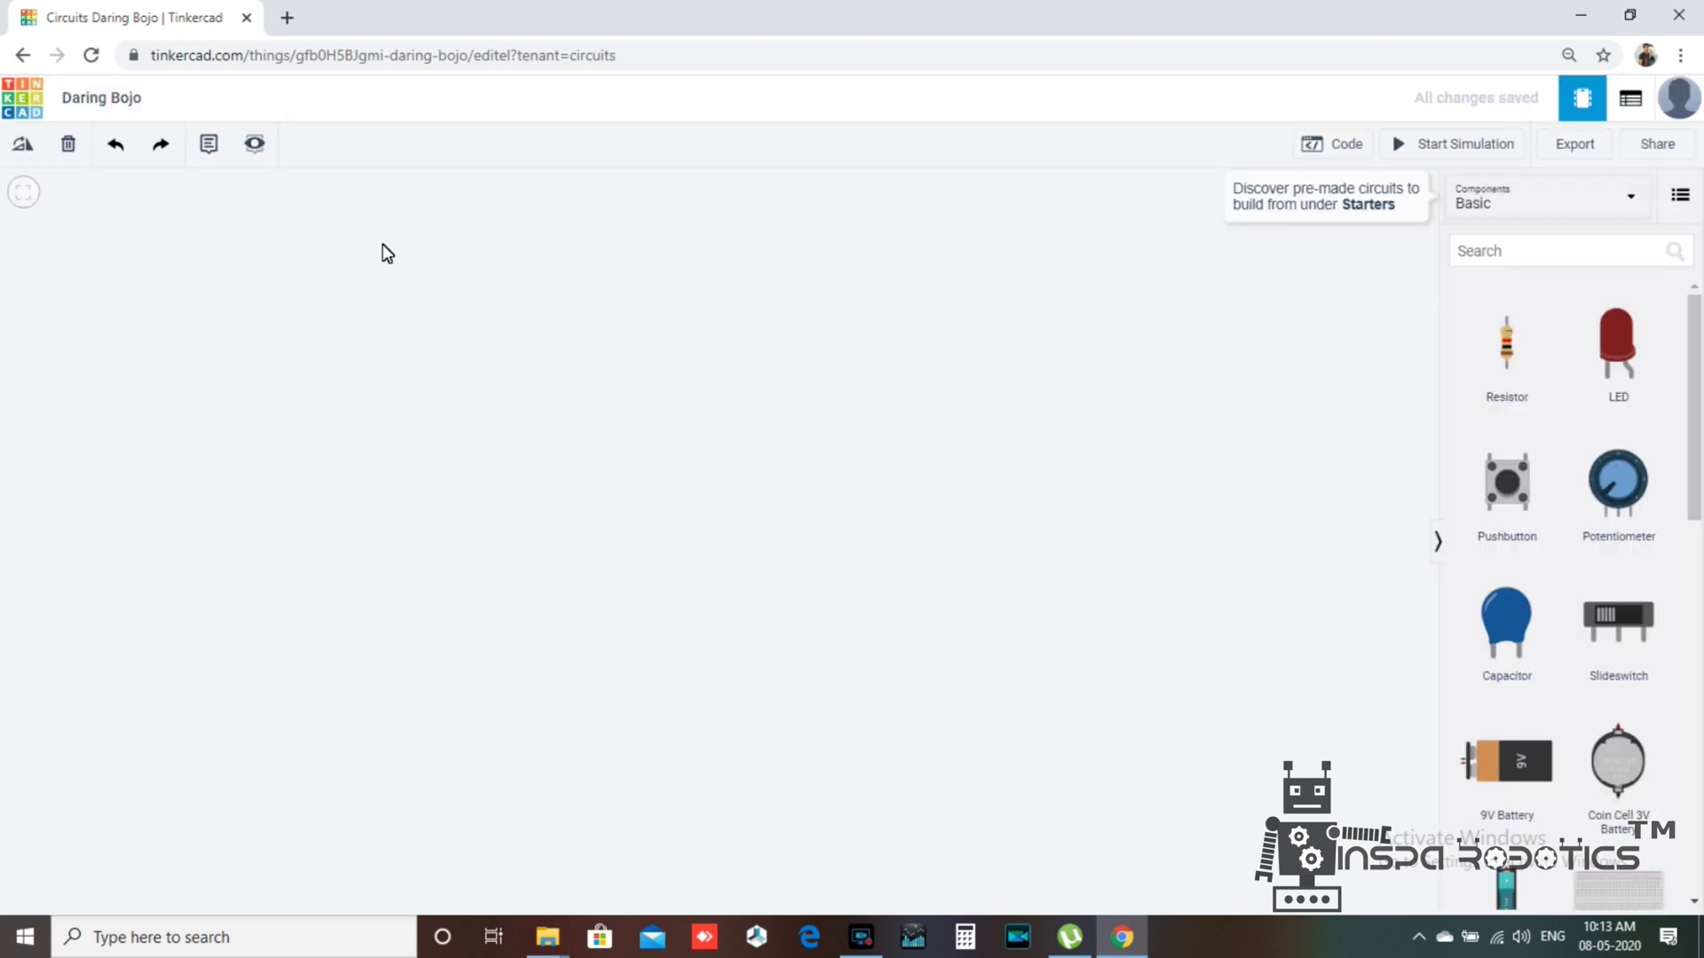
# Select the new design's default title 'Daring Bojo' for editing
pyautogui.click(113, 107)
# Replace the title 'Daring Bojo' with 'TRAFFIC SIGNAL'
pyautogui.press('BackSpace')
pyautogui.write('TRA')
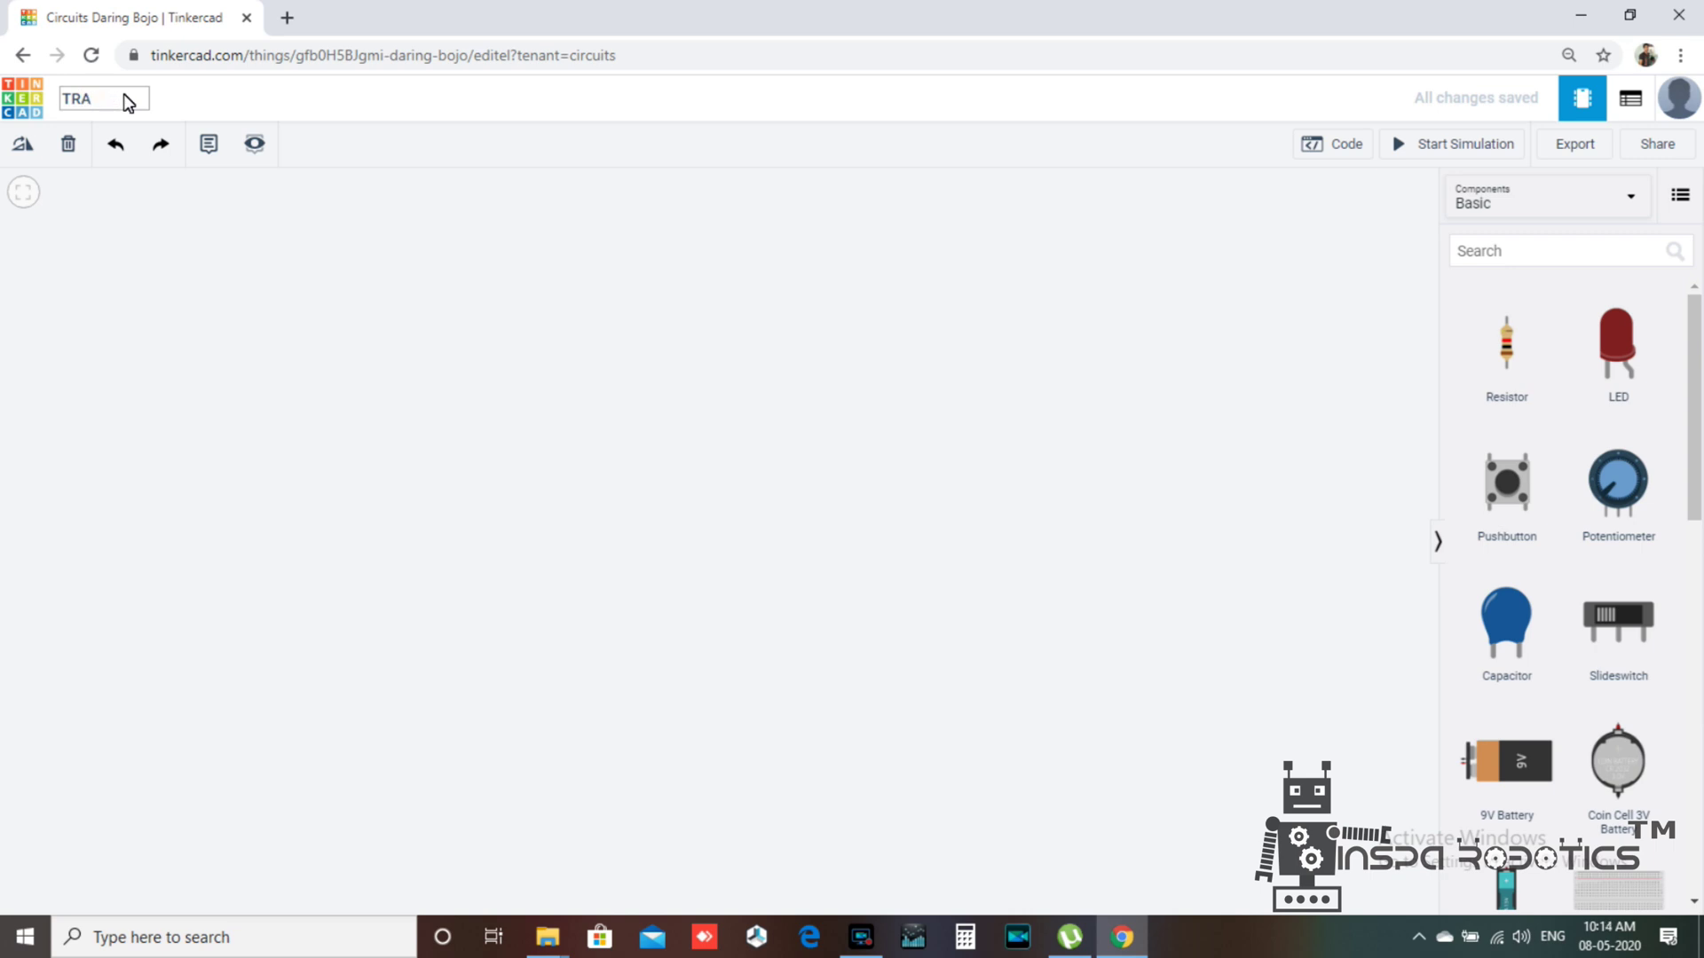
pyautogui.write('FFIC SIGNAL')
pyautogui.press('Escape')
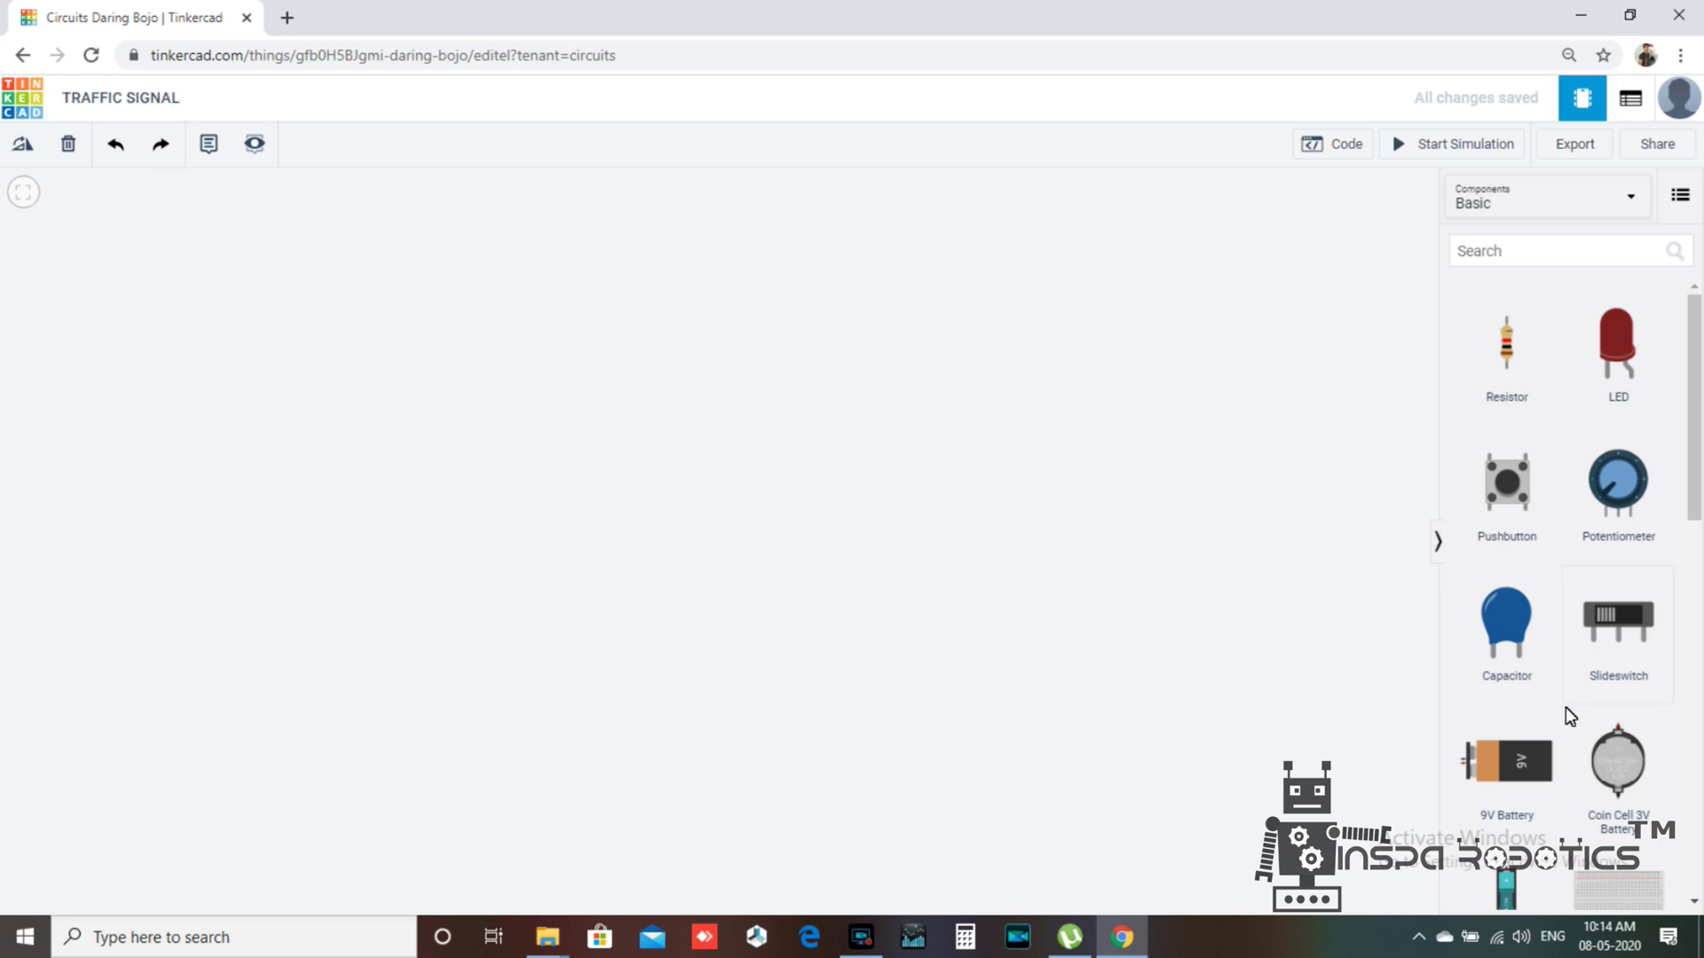
# Place an Arduino Uno, a red LED, and a resistor positioned below the LED
pyautogui.scroll(-3, 1619, 495)
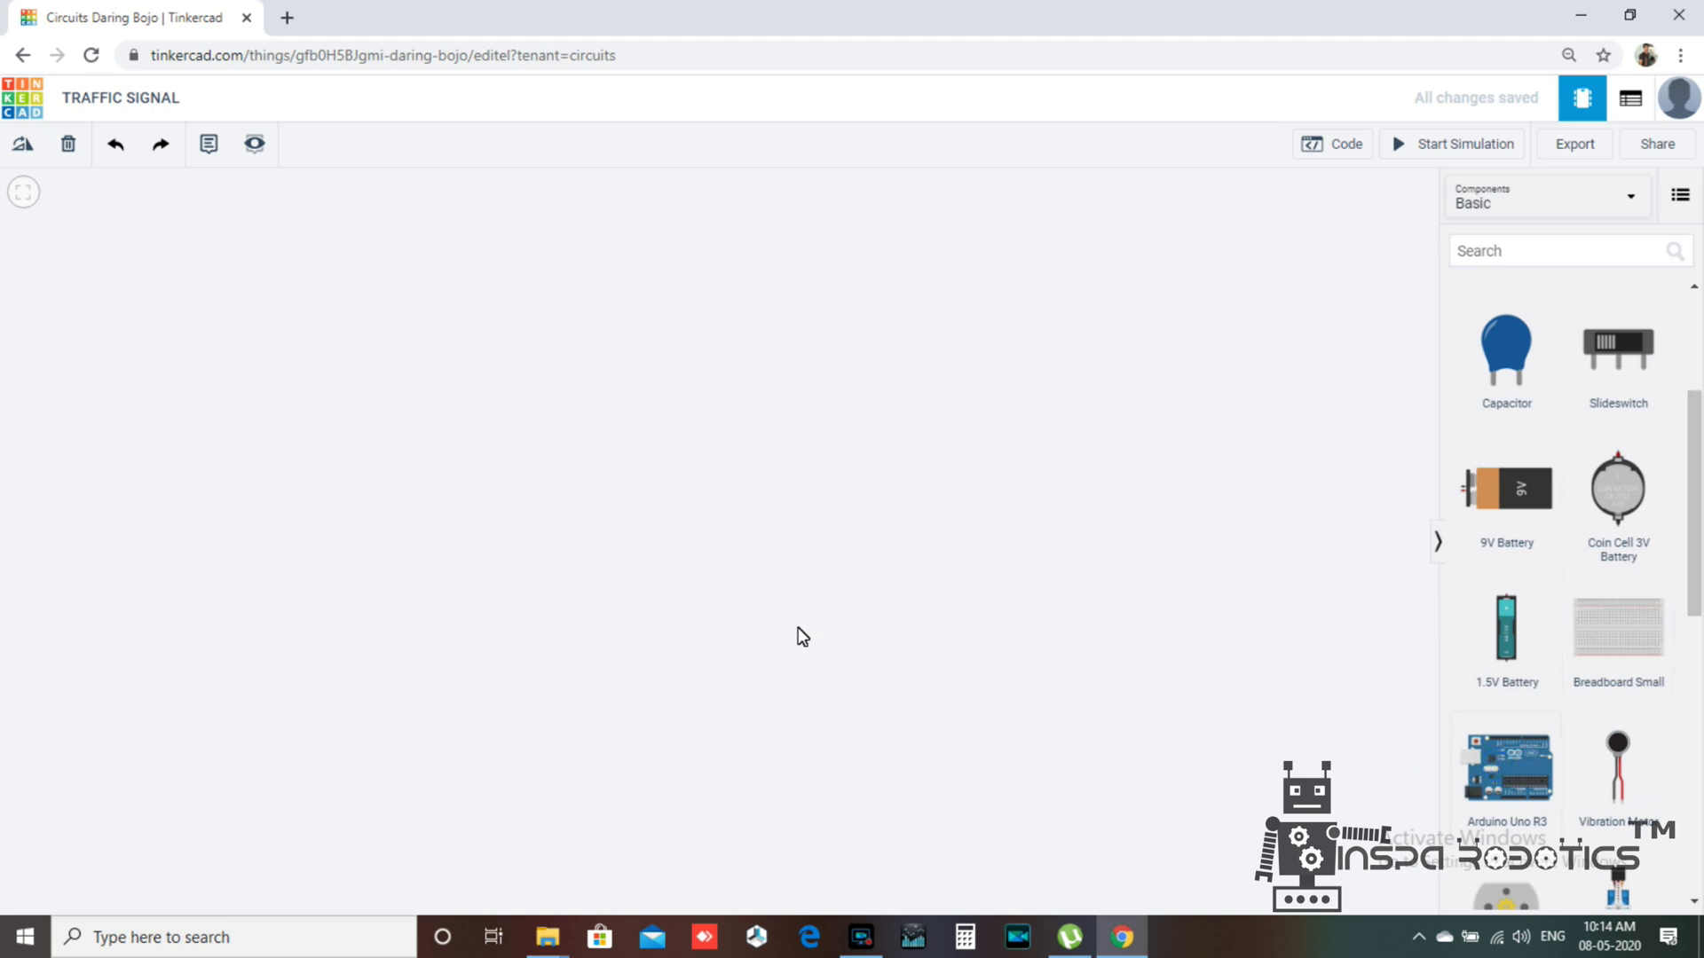
pyautogui.click(1538, 777)
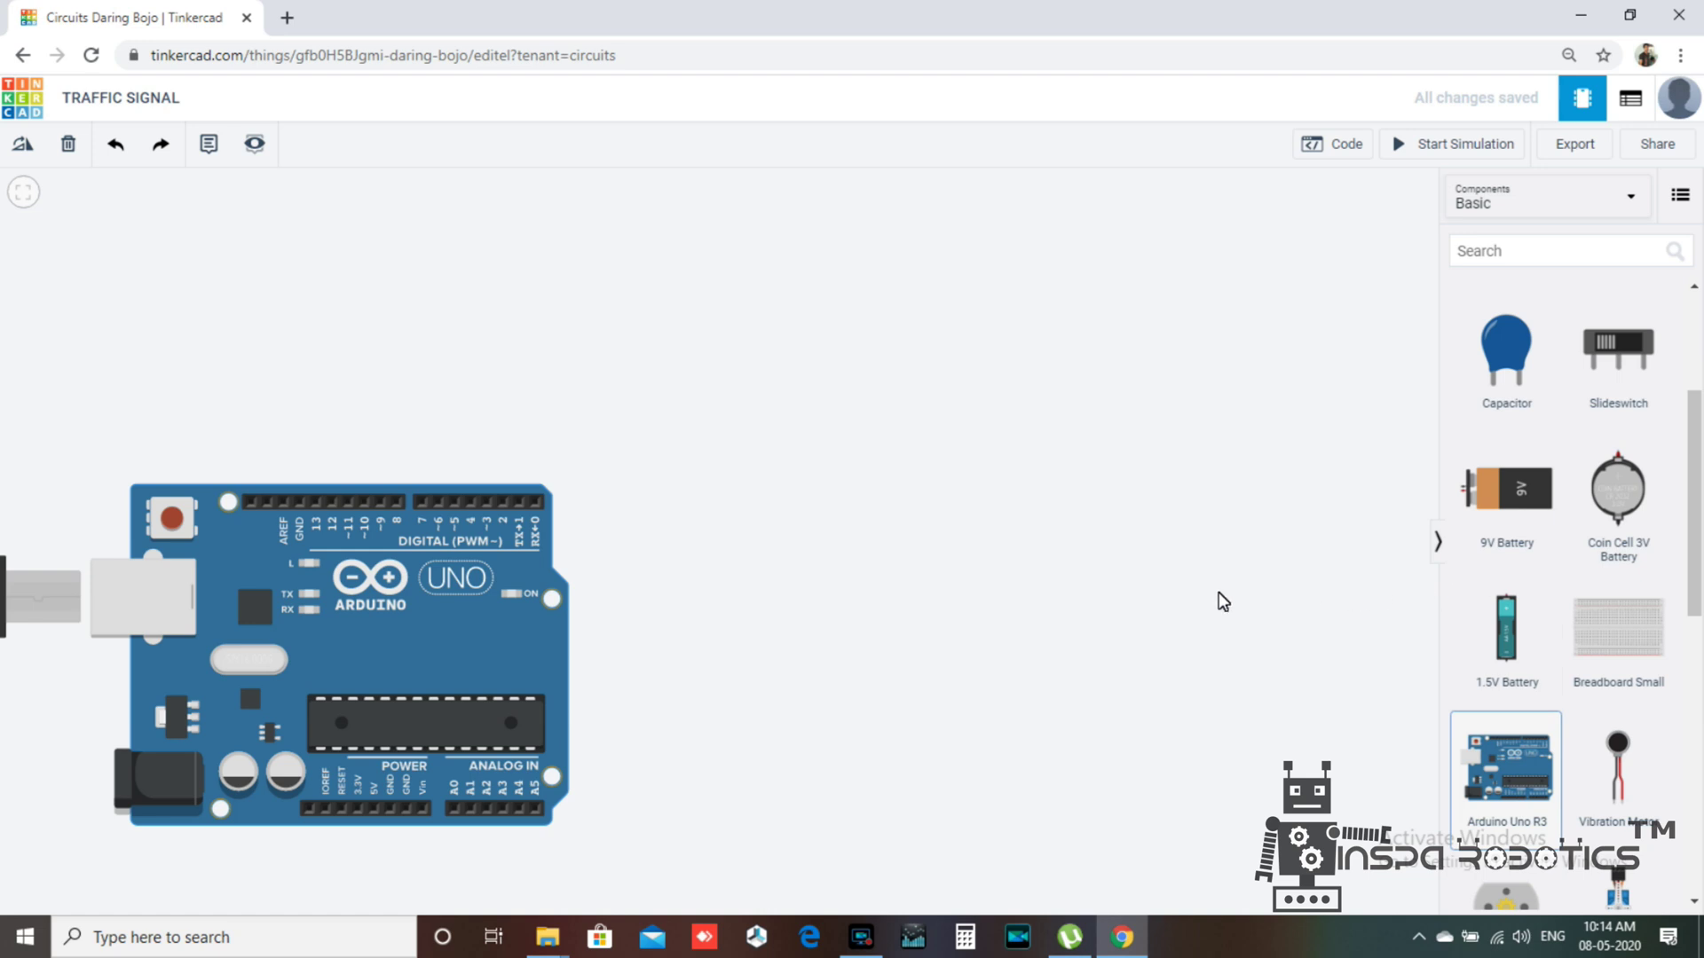
pyautogui.moveTo(1696, 479); pyautogui.dragTo(1693, 404)
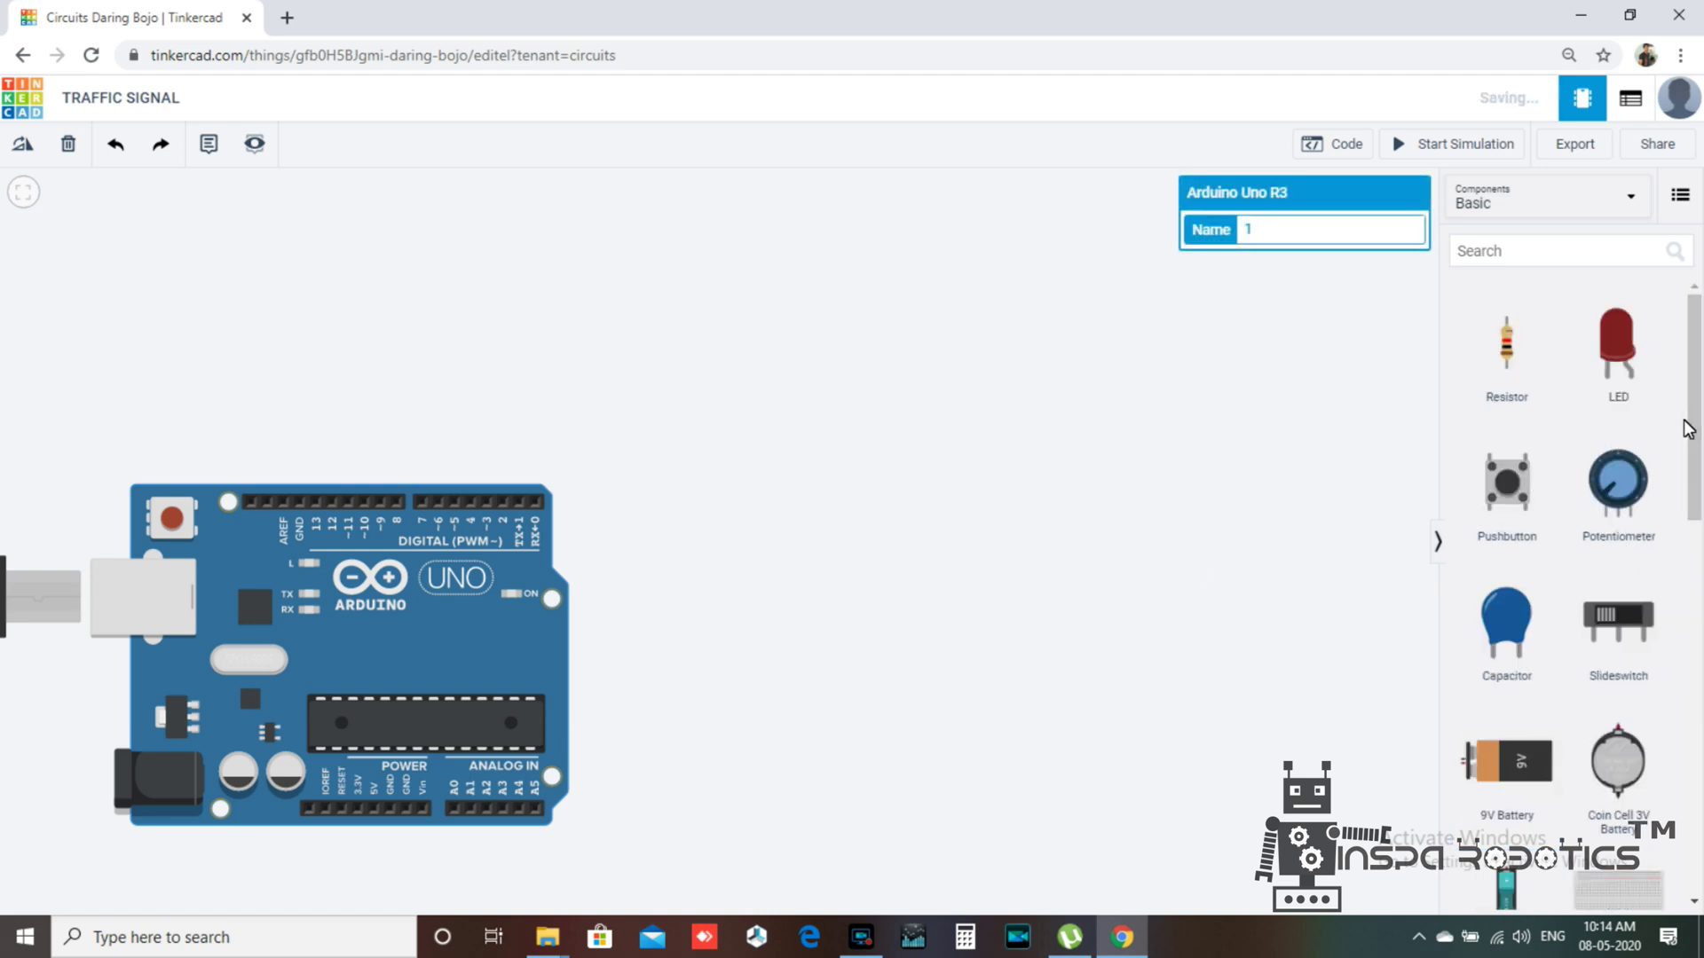
pyautogui.moveTo(1505, 357); pyautogui.dragTo(347, 355)
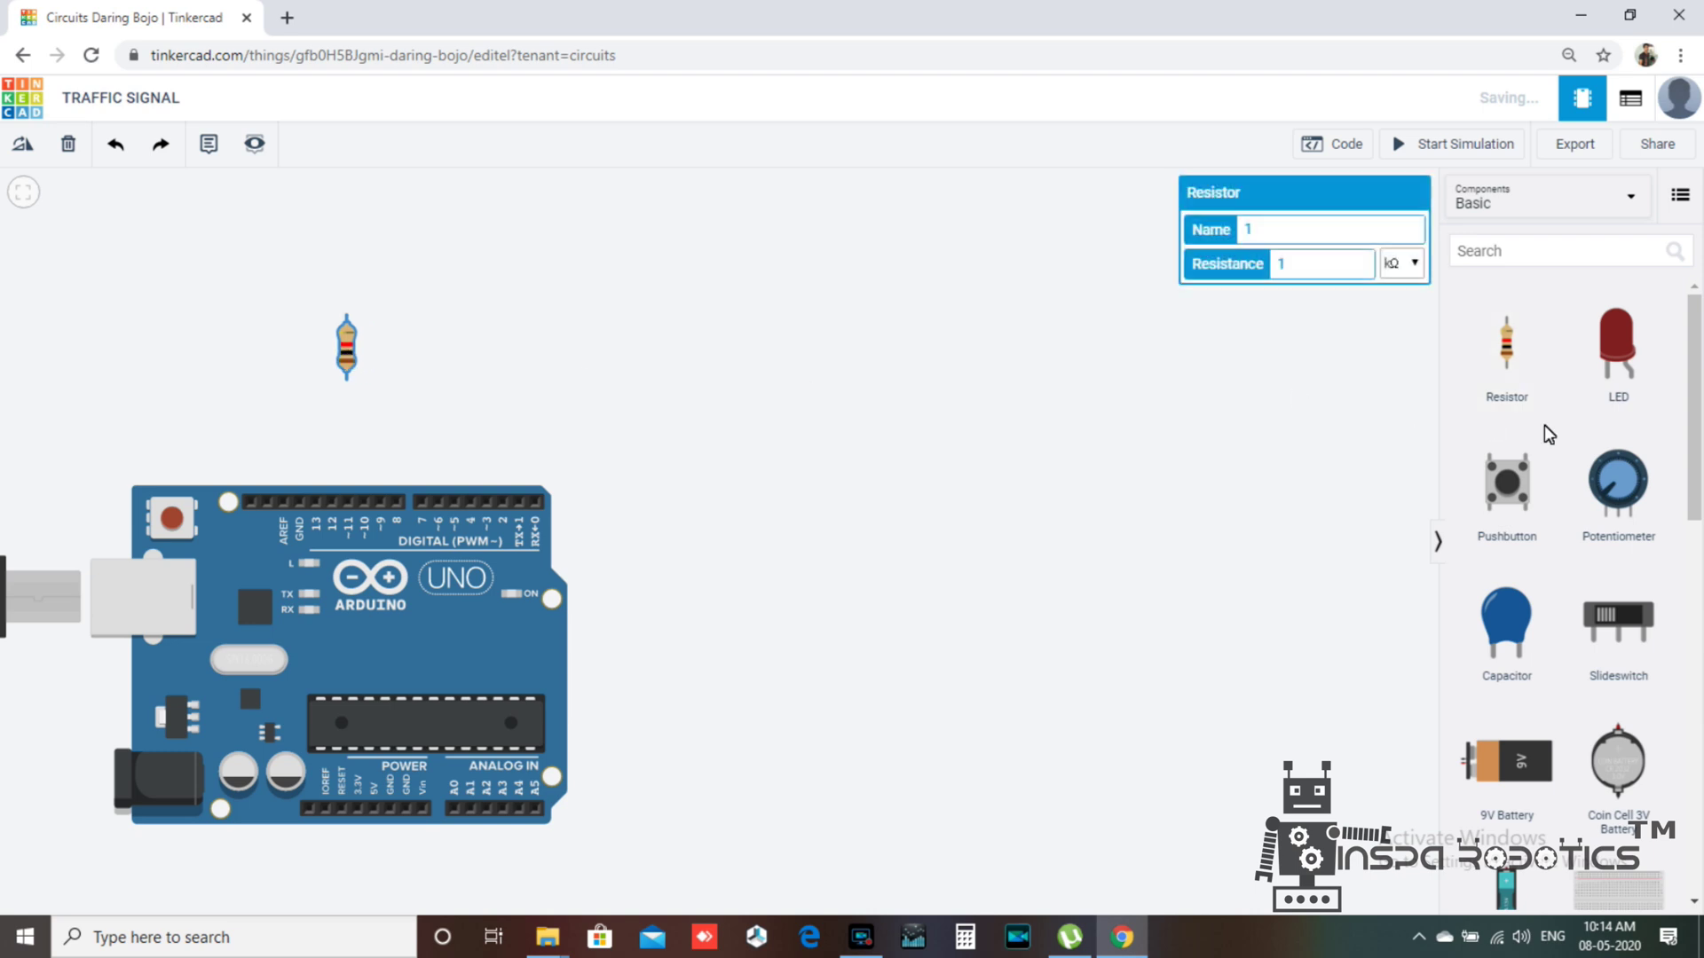
pyautogui.moveTo(1618, 346); pyautogui.dragTo(304, 334)
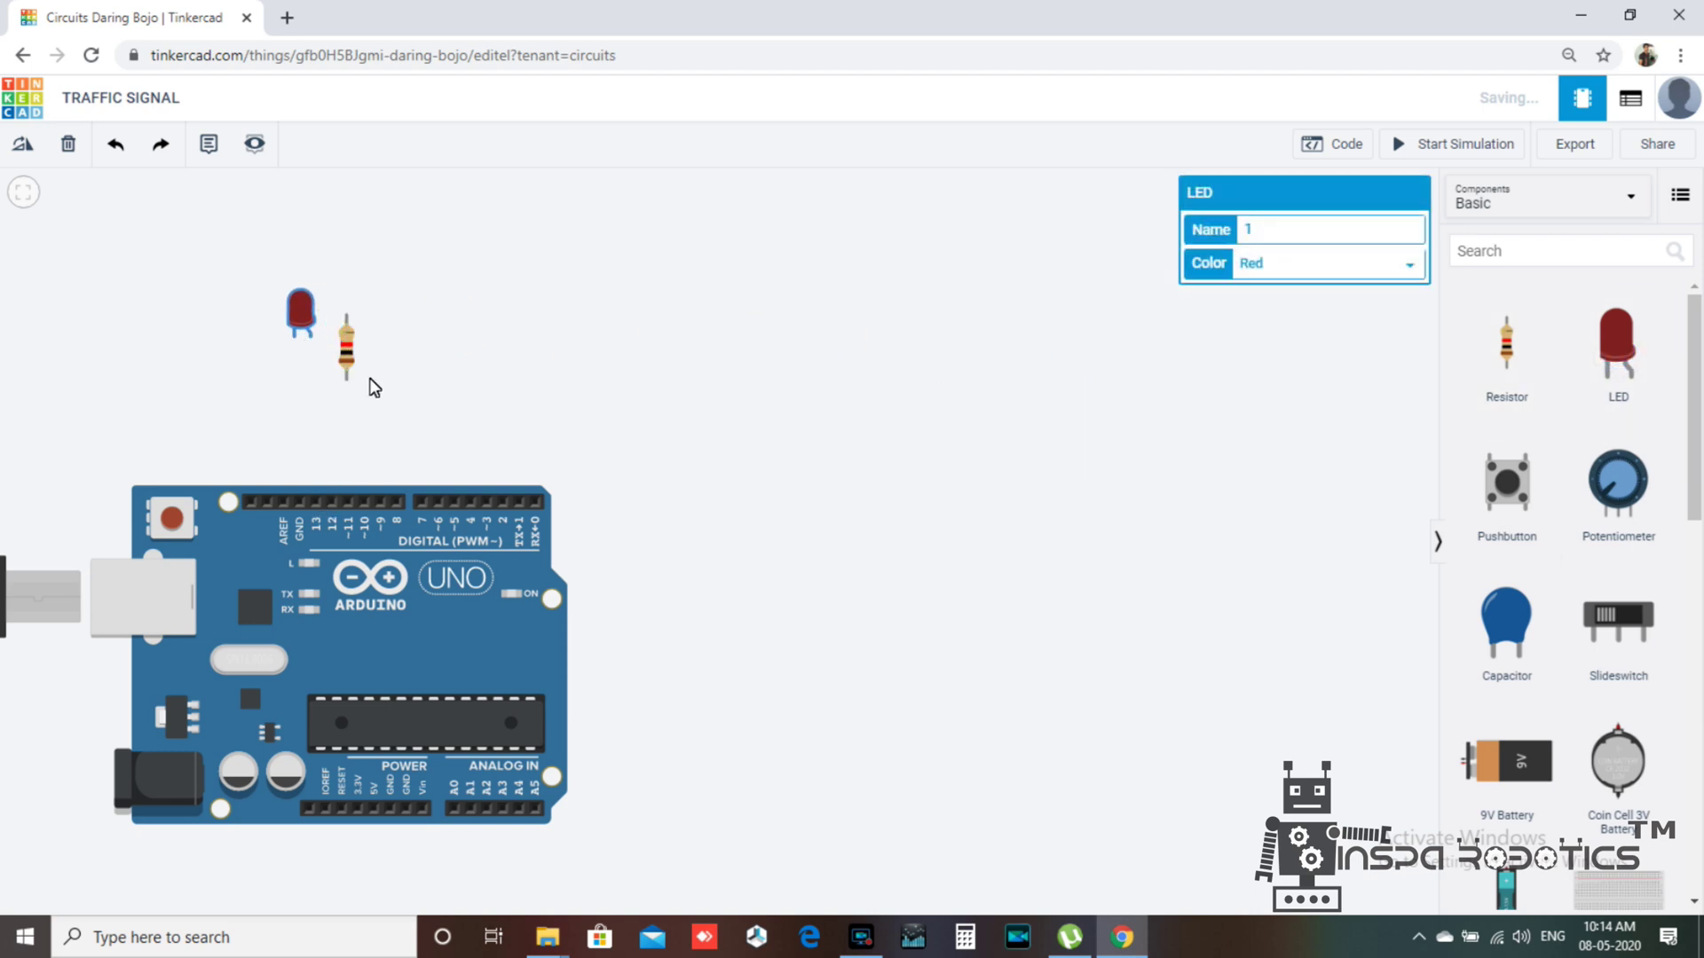
pyautogui.click(345, 366)
pyautogui.moveTo(346, 369); pyautogui.dragTo(324, 412)
# Wire Arduino pin 13 to the resistor, the resistor to the LED, and the LED to GND
pyautogui.click(324, 431)
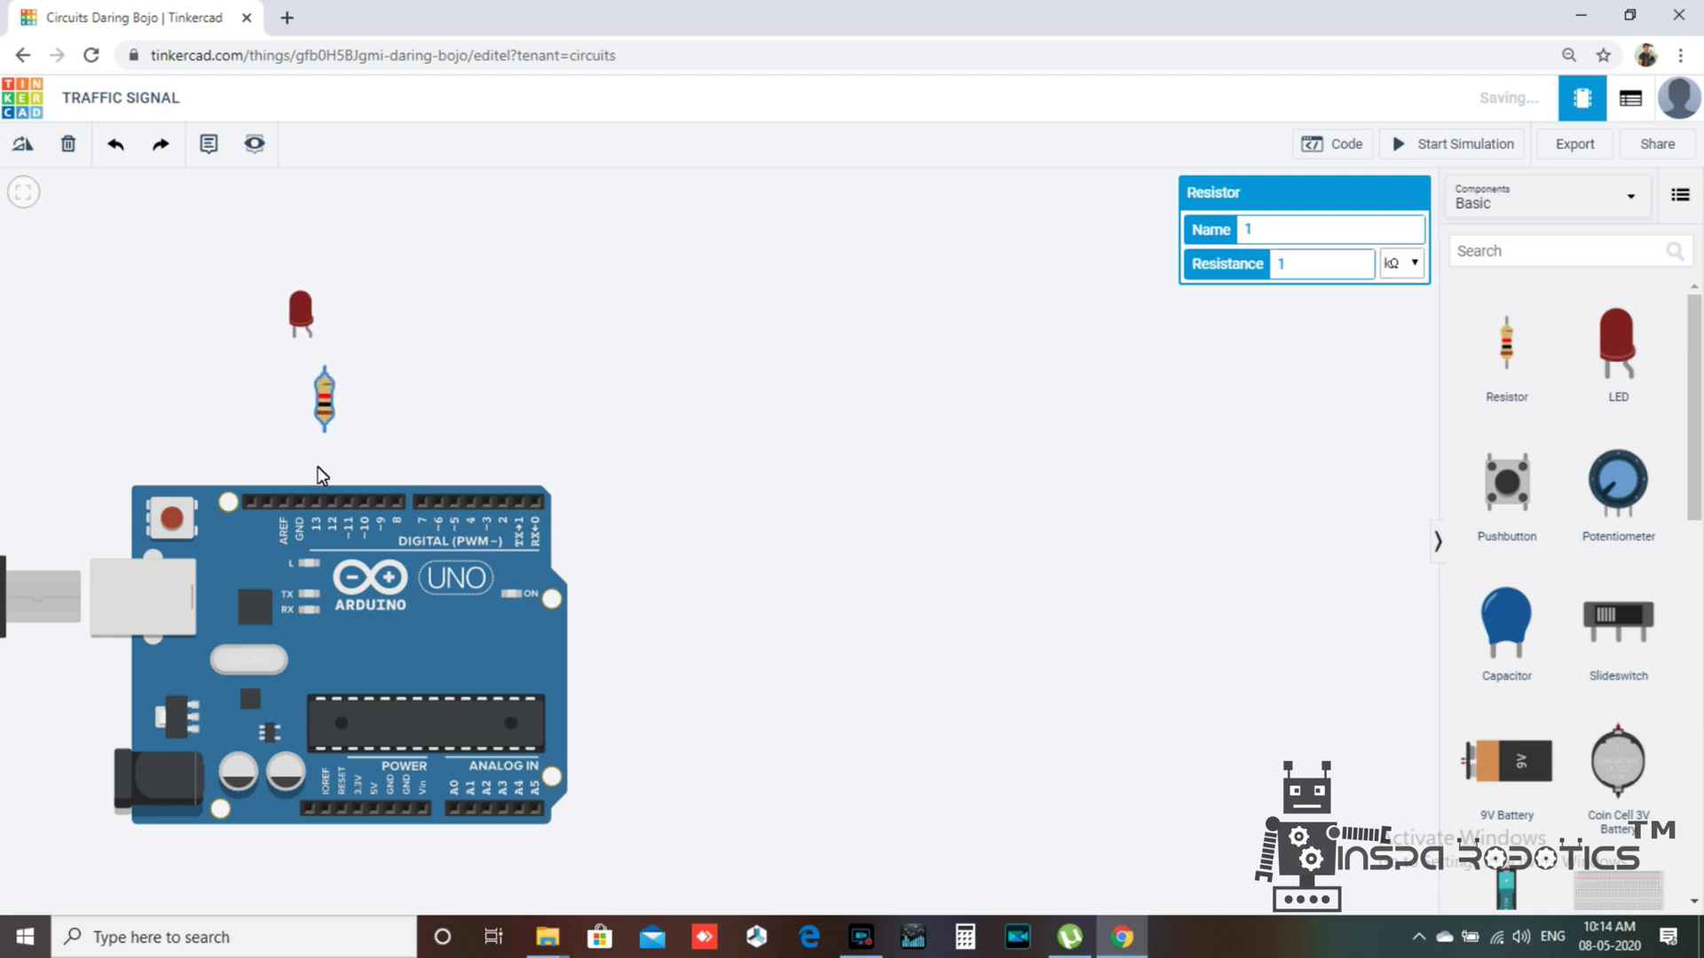
pyautogui.click(317, 500)
pyautogui.click(323, 431)
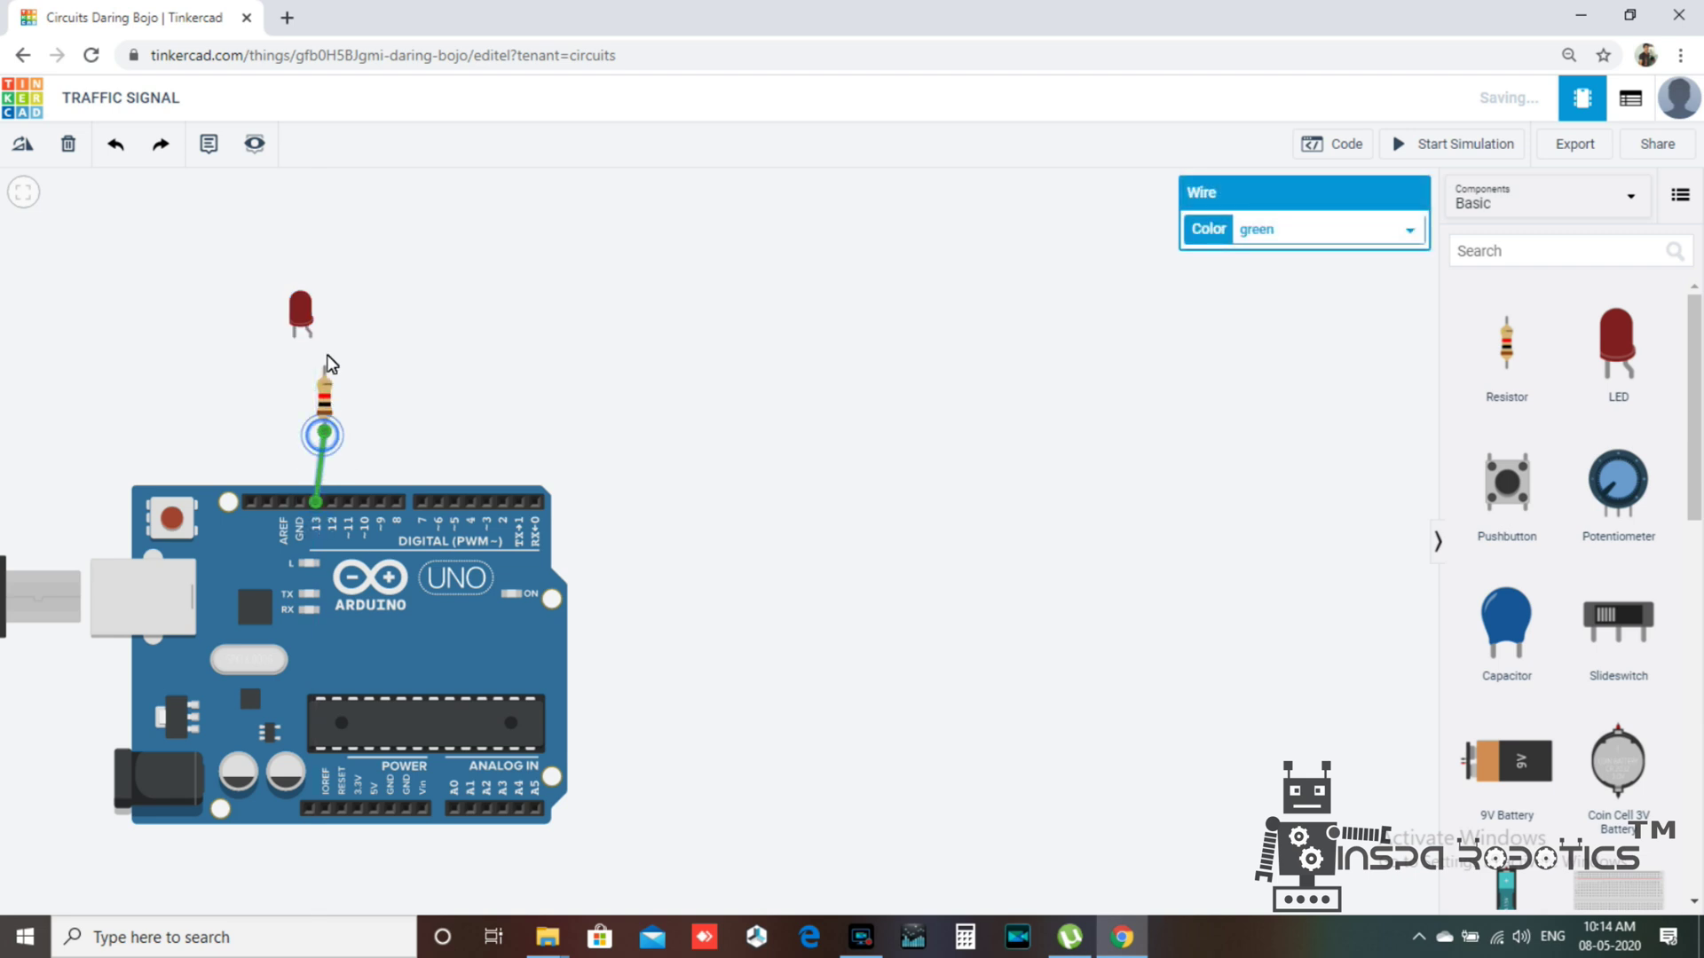
pyautogui.click(320, 364)
pyautogui.click(306, 335)
pyautogui.click(400, 330)
pyautogui.click(300, 503)
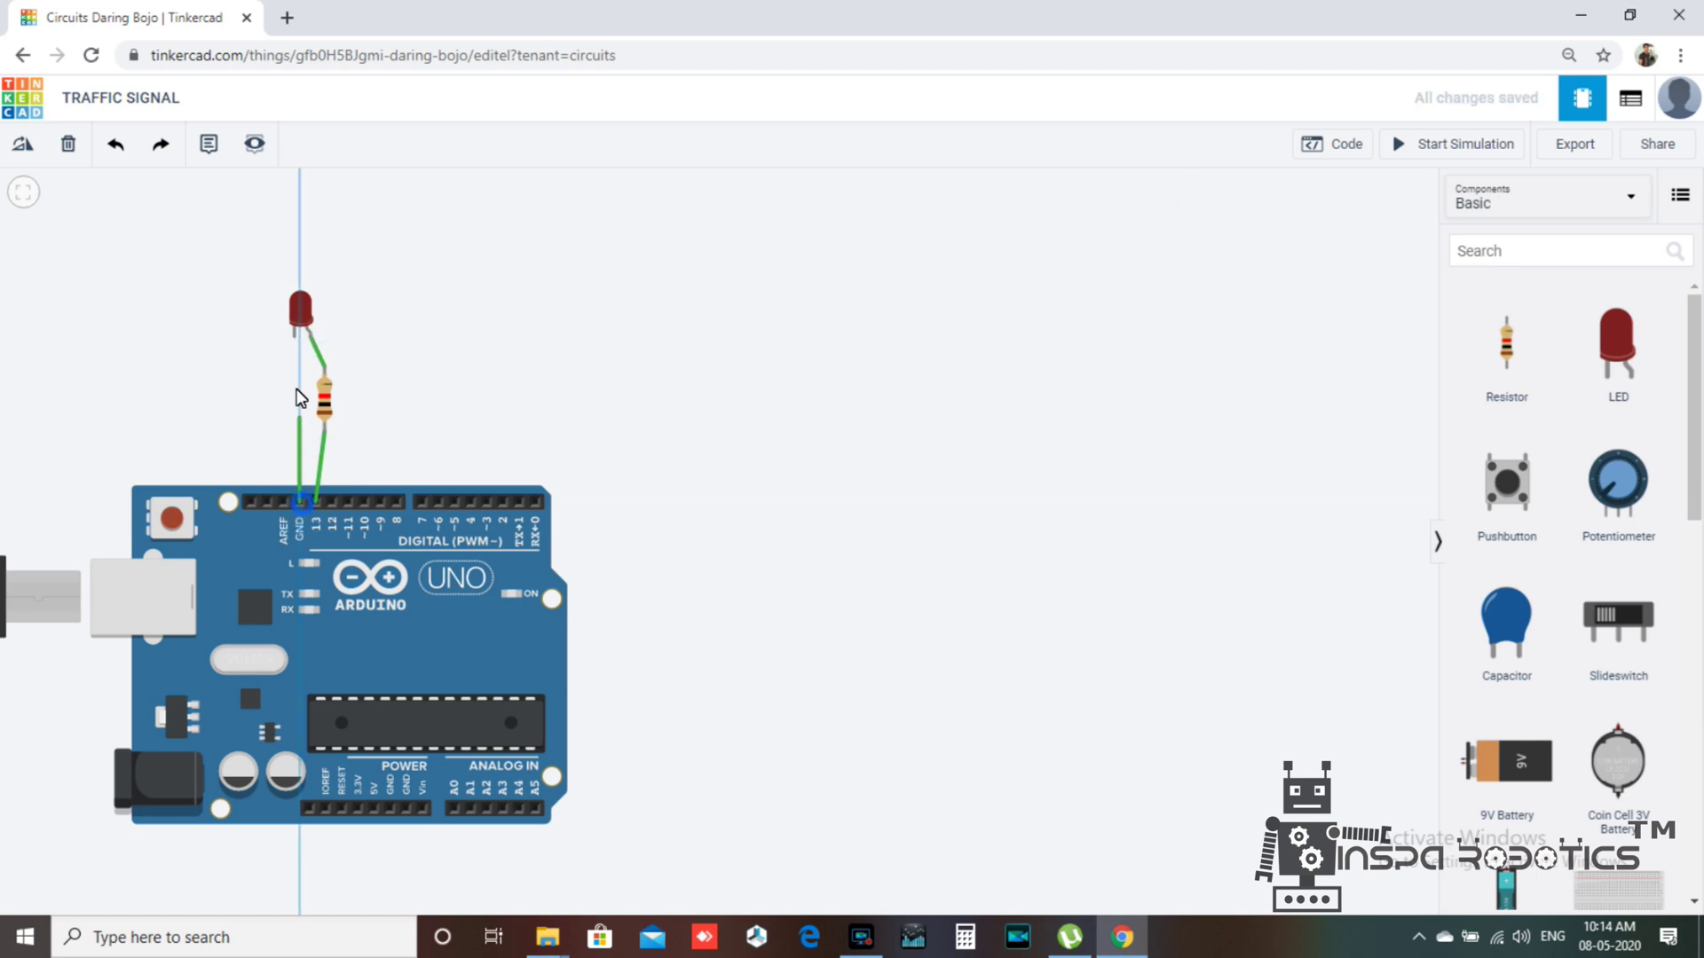
pyautogui.click(296, 337)
pyautogui.click(691, 350)
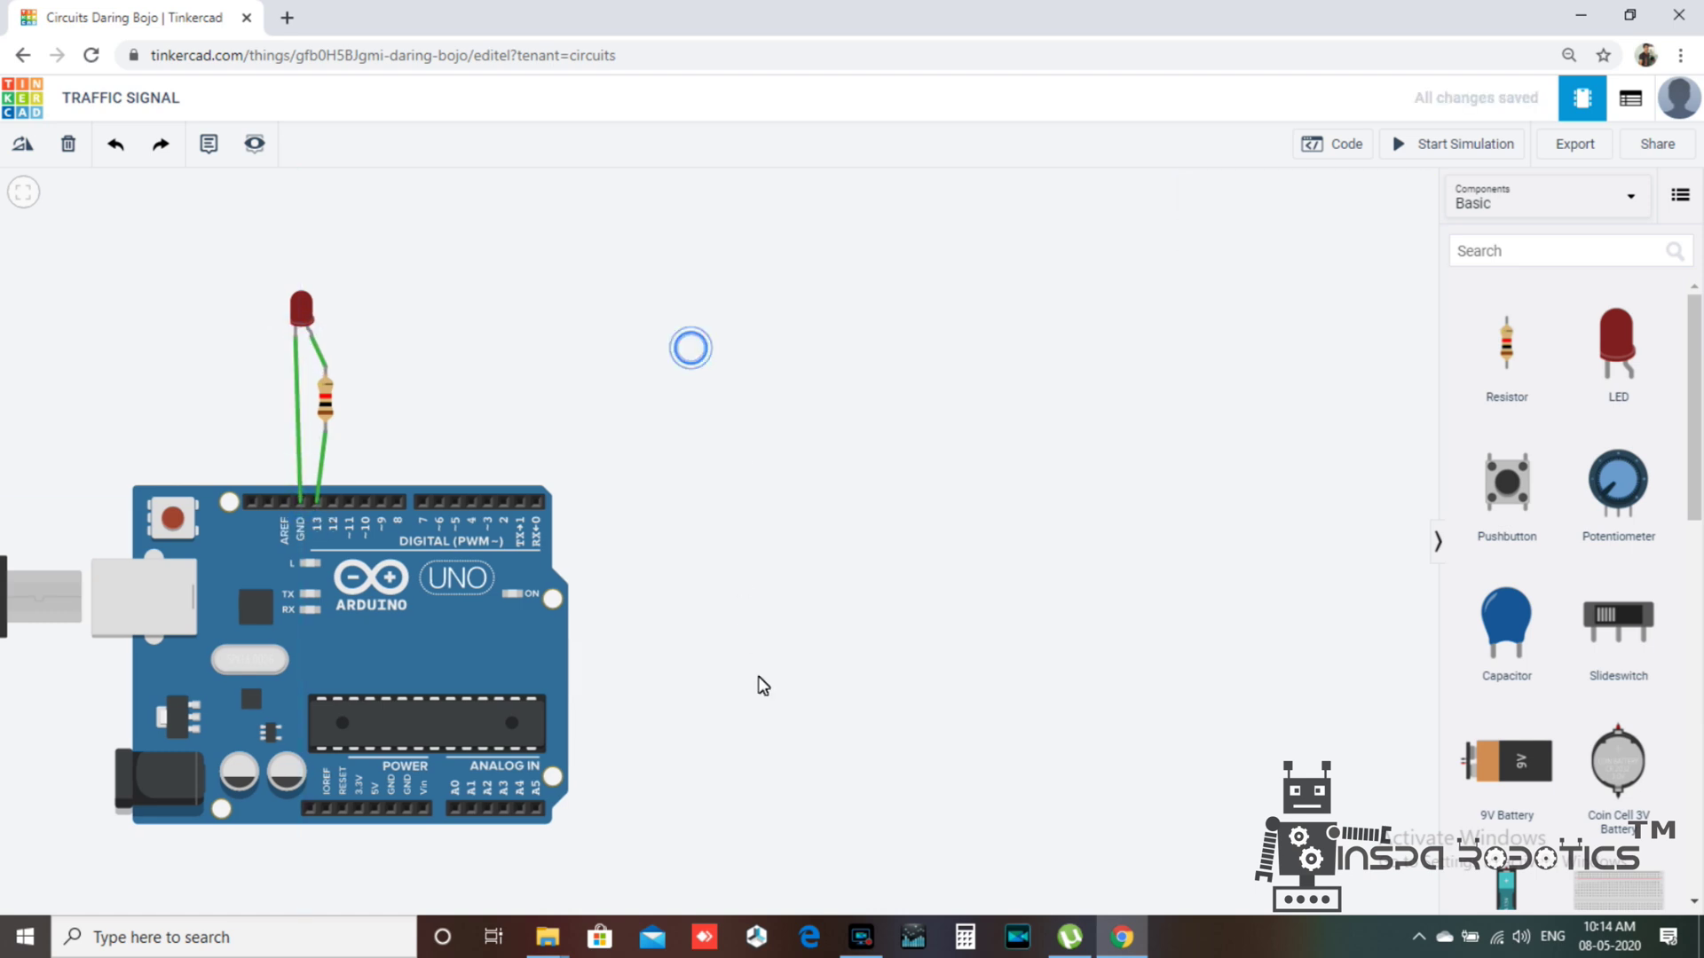
pyautogui.click(1359, 144)
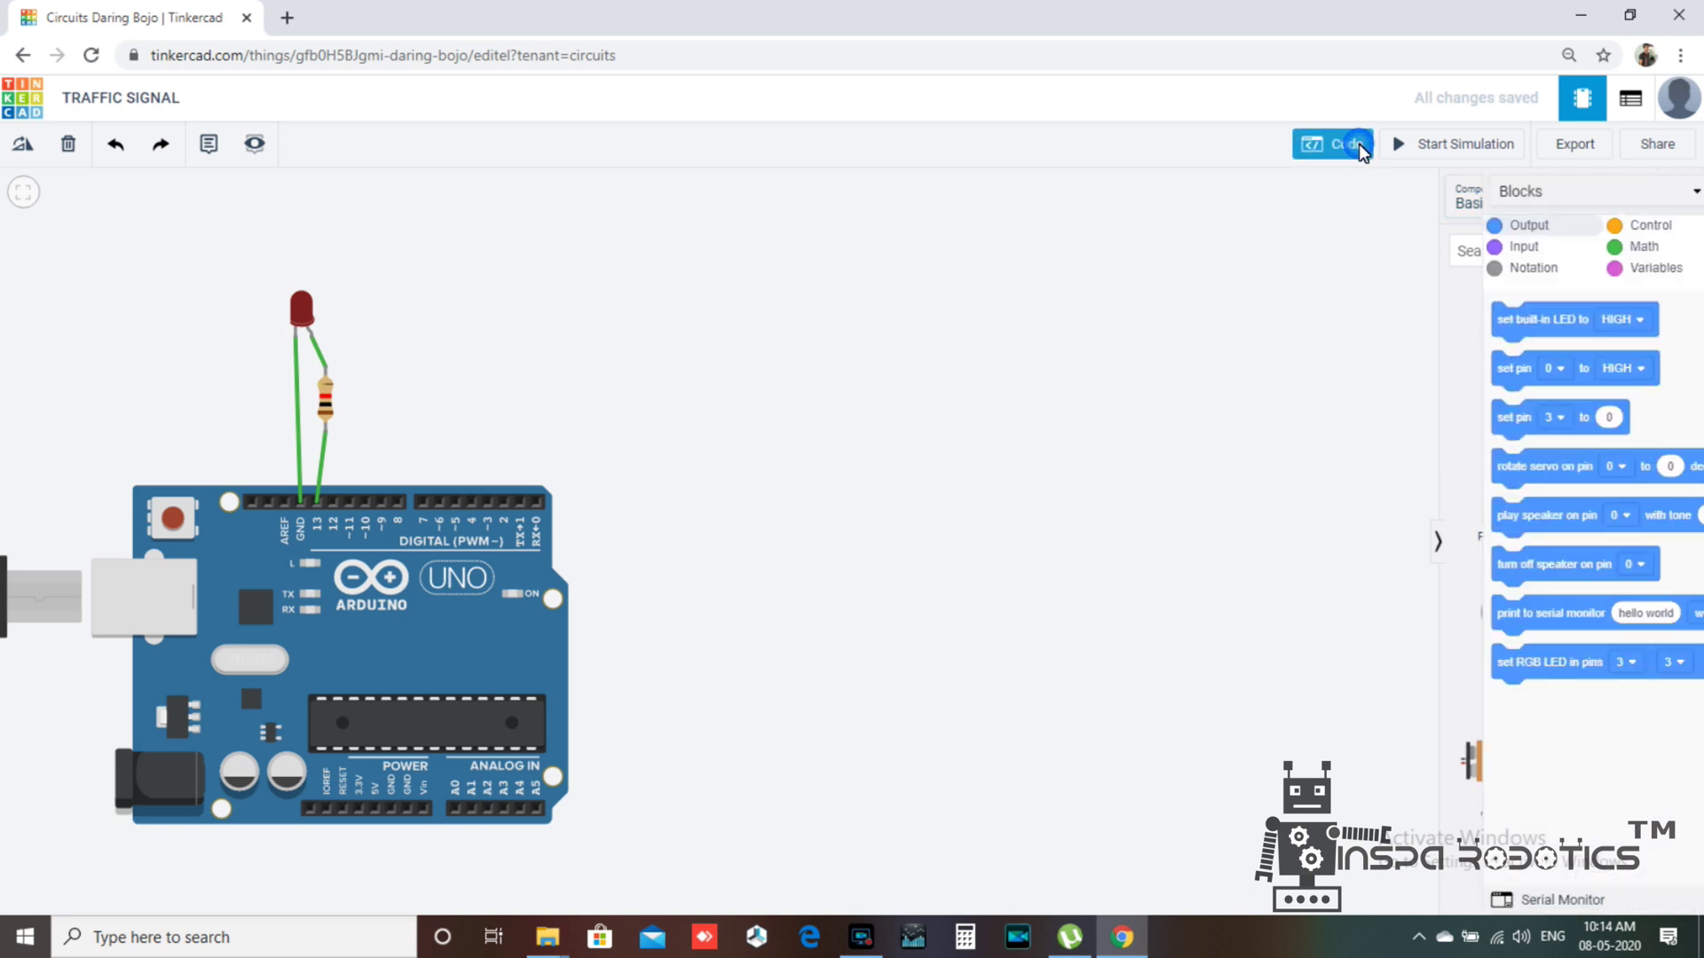
# Switch the code editor to Blocks + Text and trash the default block stack
pyautogui.click(1205, 195)
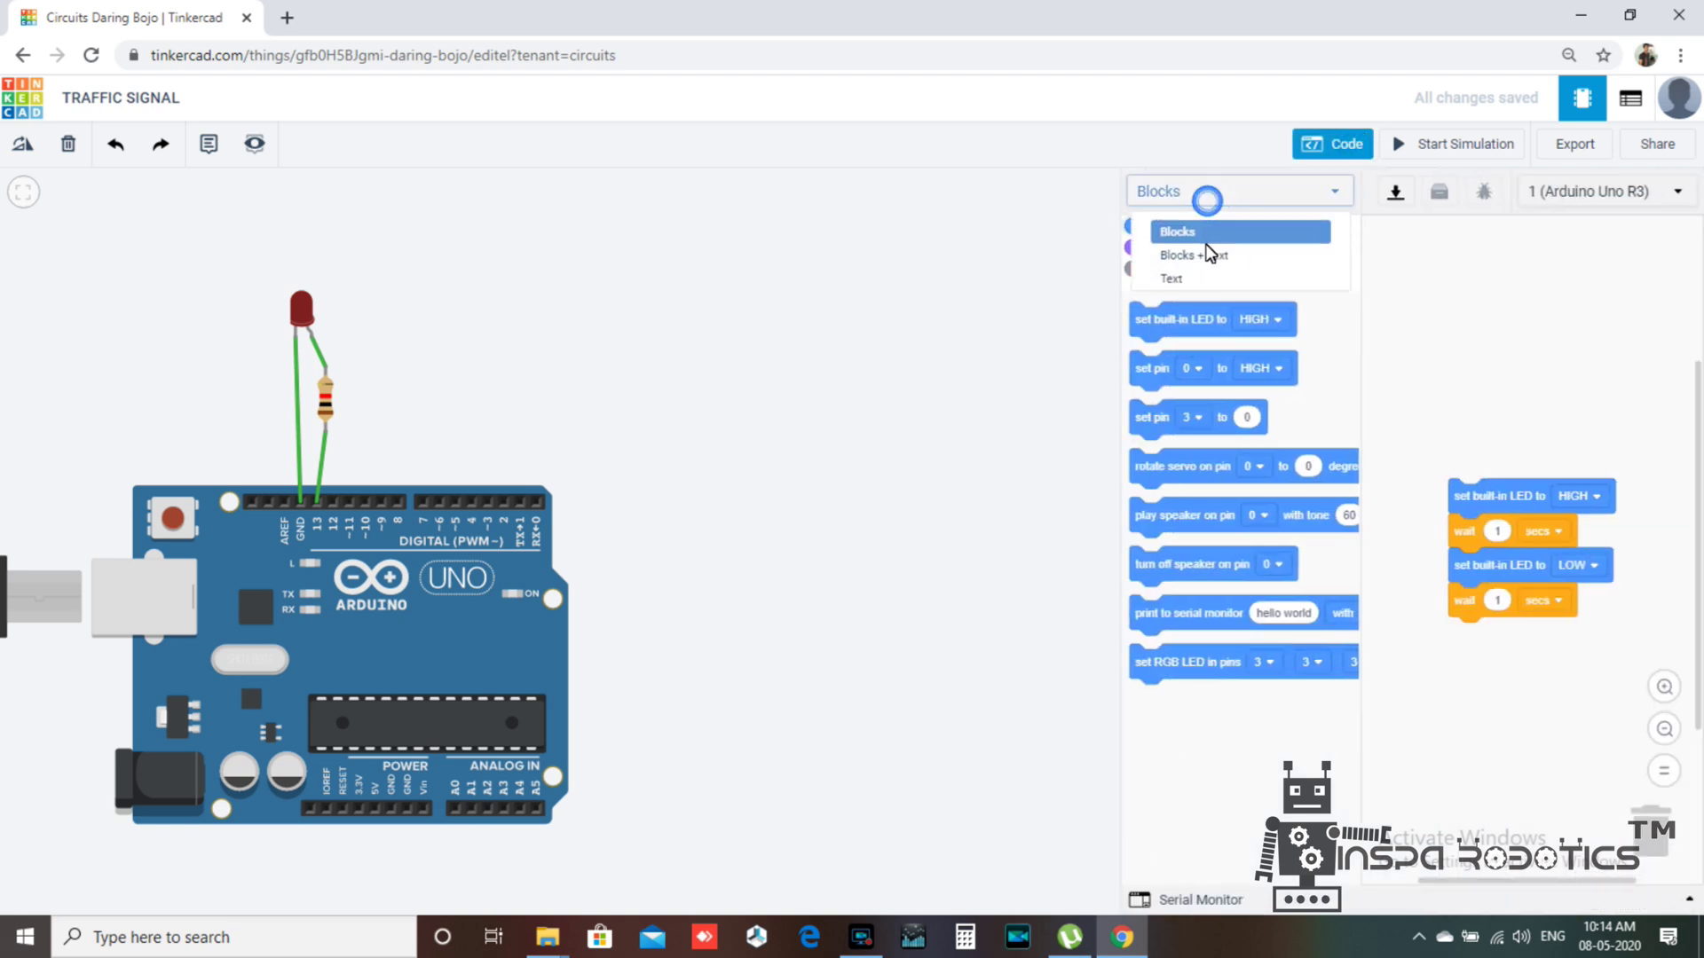
pyautogui.click(1207, 257)
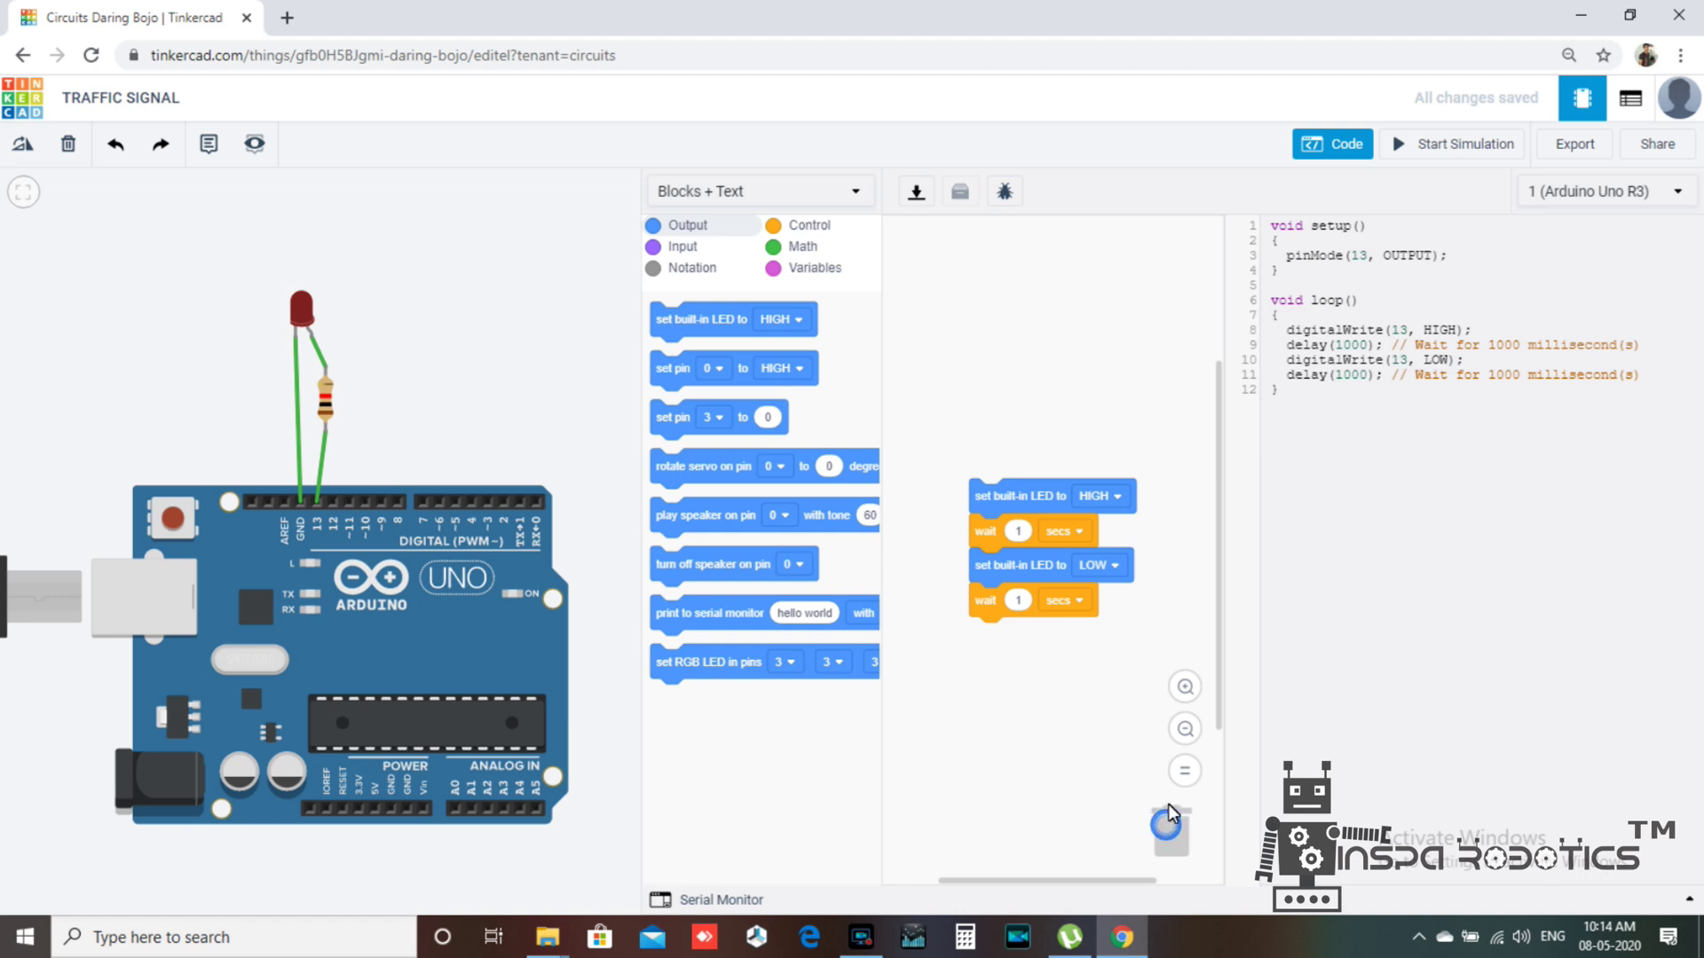
pyautogui.click(1075, 462)
pyautogui.moveTo(1060, 506); pyautogui.dragTo(1173, 817)
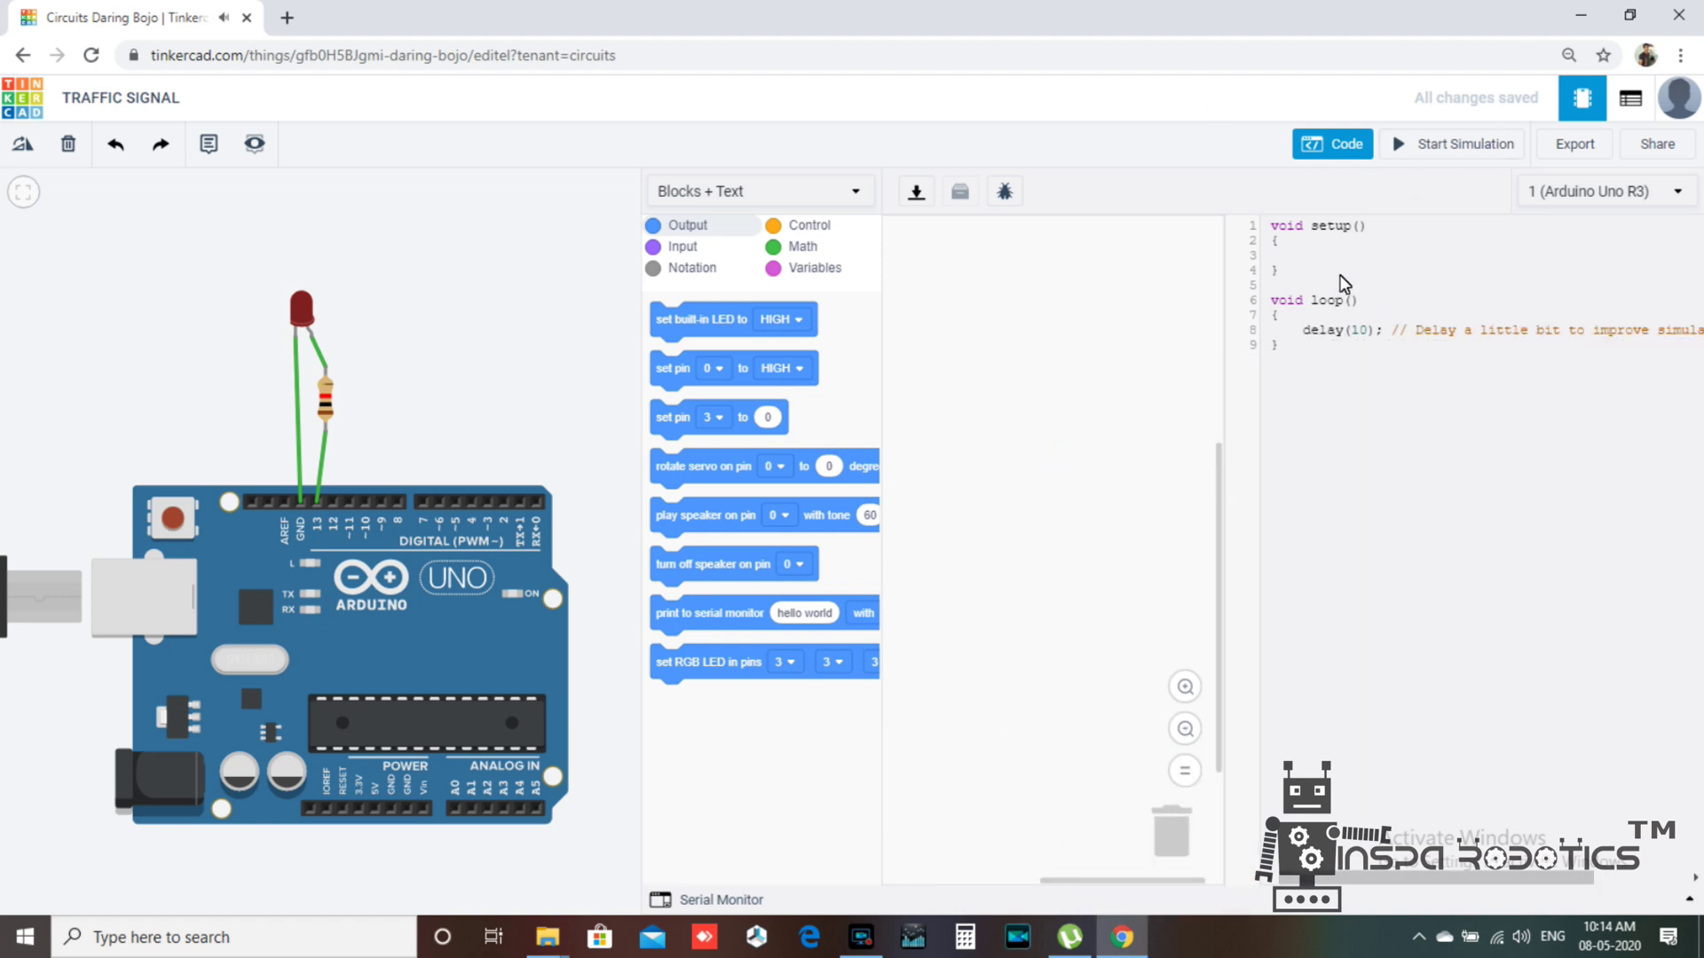
pyautogui.click(1313, 330)
# Add a 'set pin' Output block and change its pin to 13, HIGH
pyautogui.click(1352, 330)
pyautogui.moveTo(675, 383); pyautogui.dragTo(973, 381)
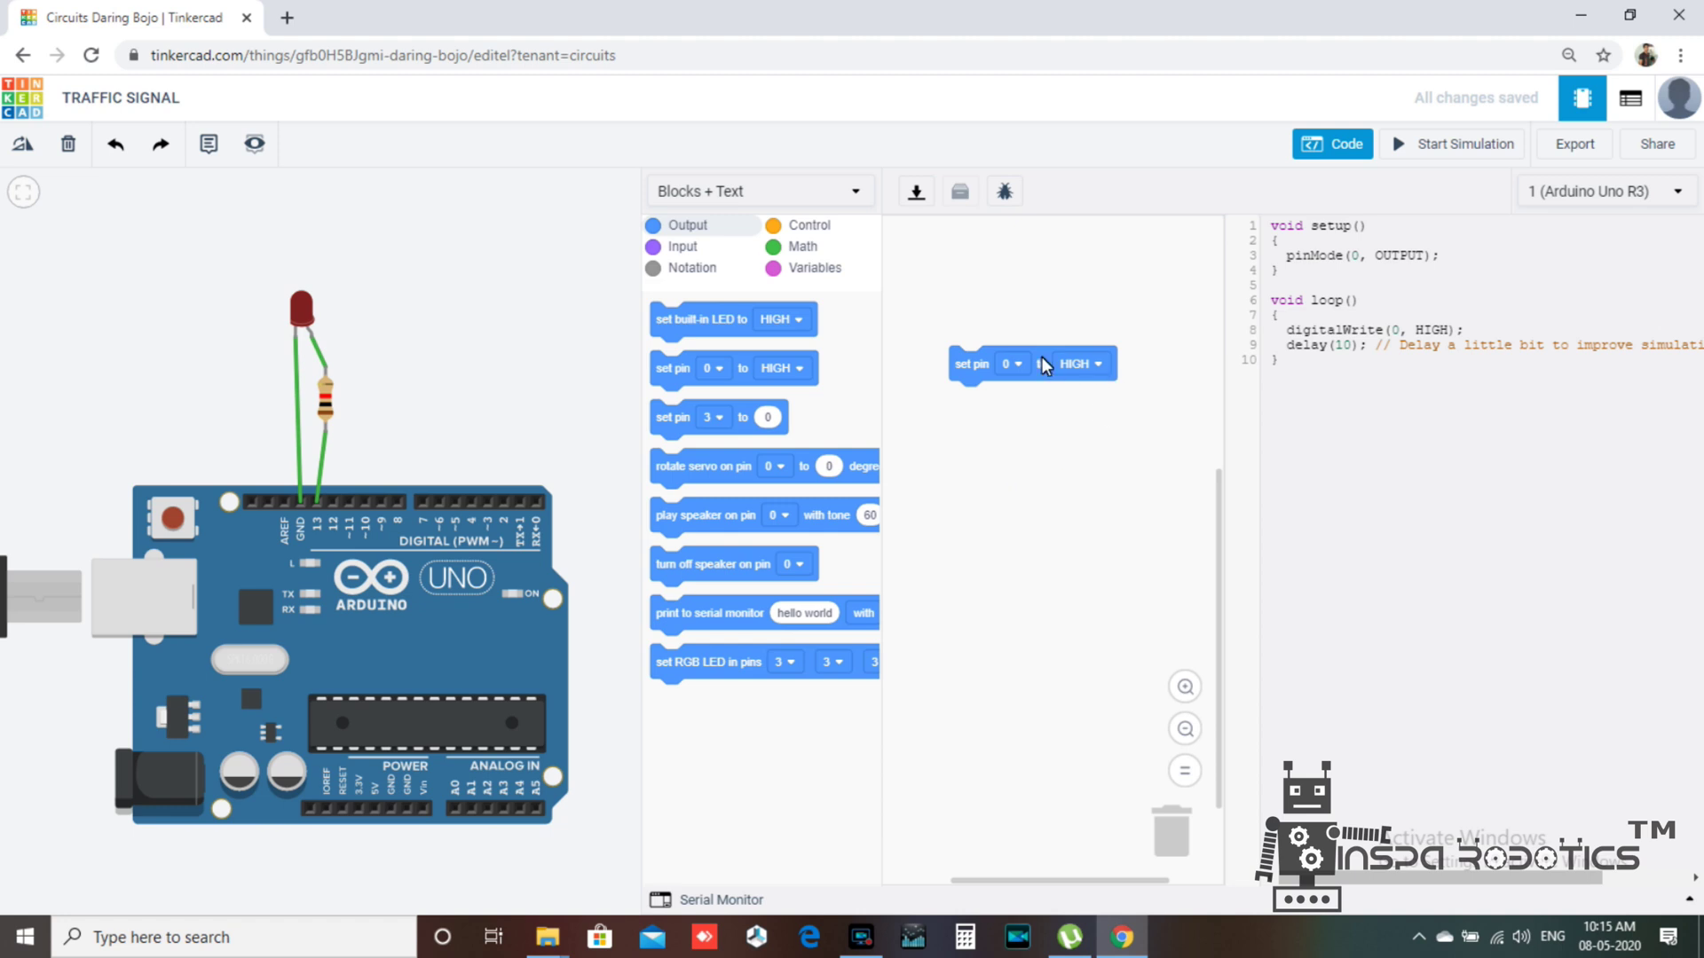
pyautogui.click(1011, 364)
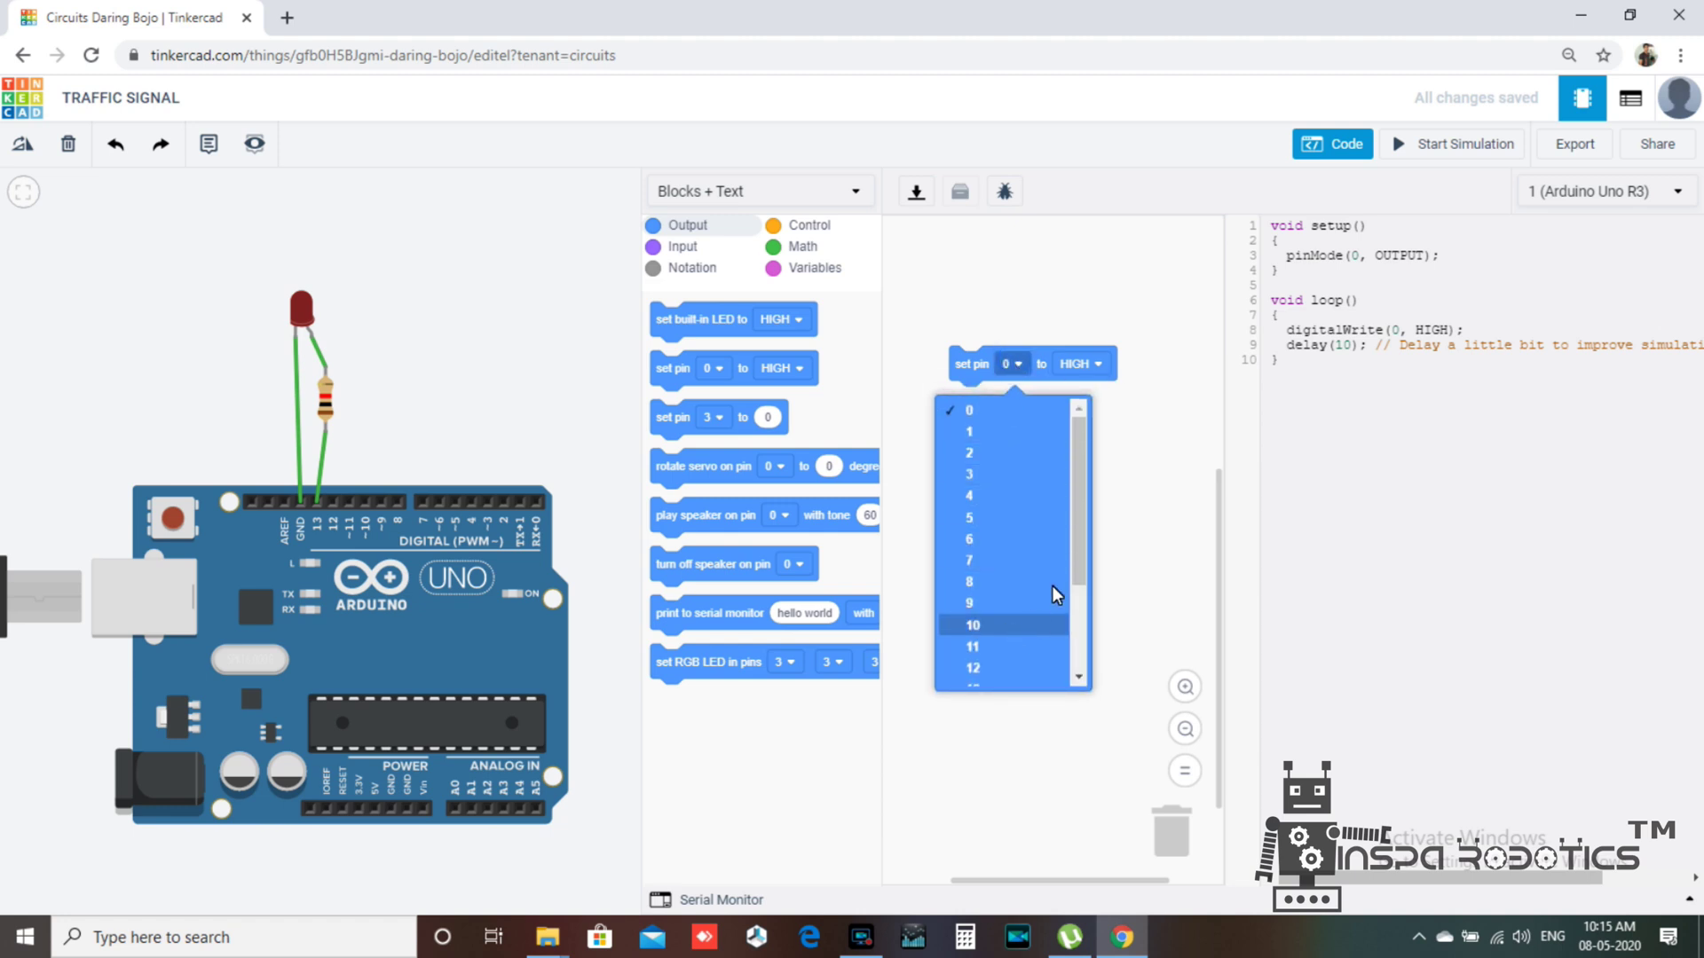
pyautogui.moveTo(1083, 549); pyautogui.dragTo(1054, 620)
pyautogui.click(996, 591)
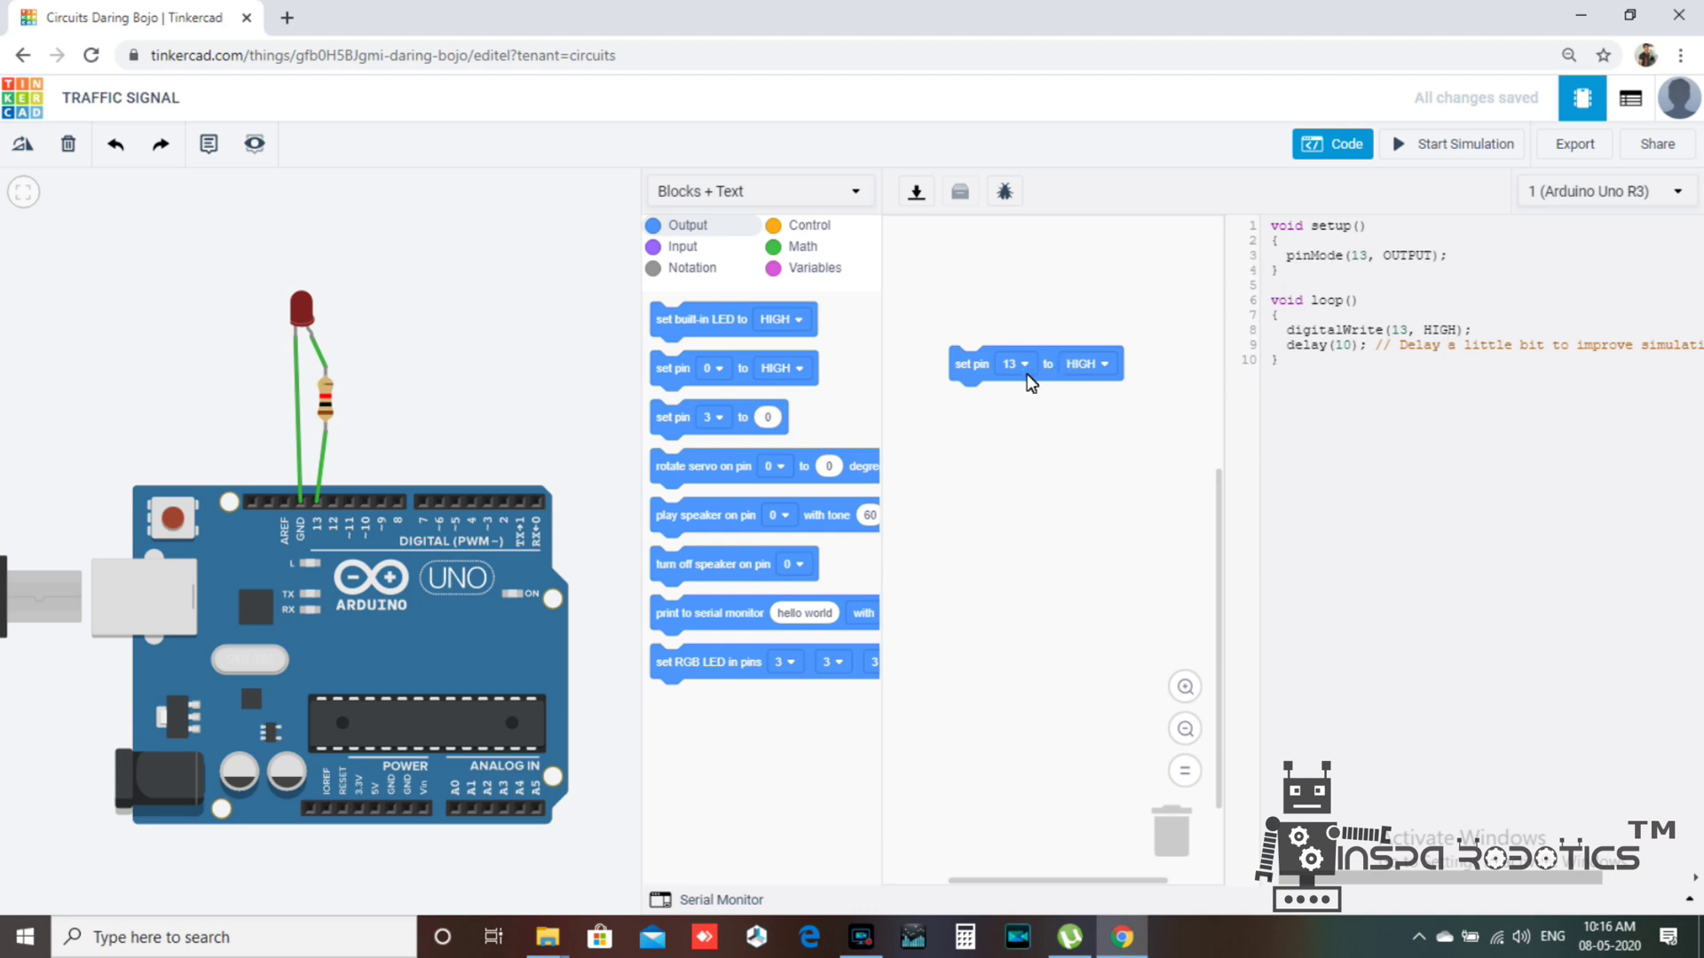
pyautogui.click(808, 226)
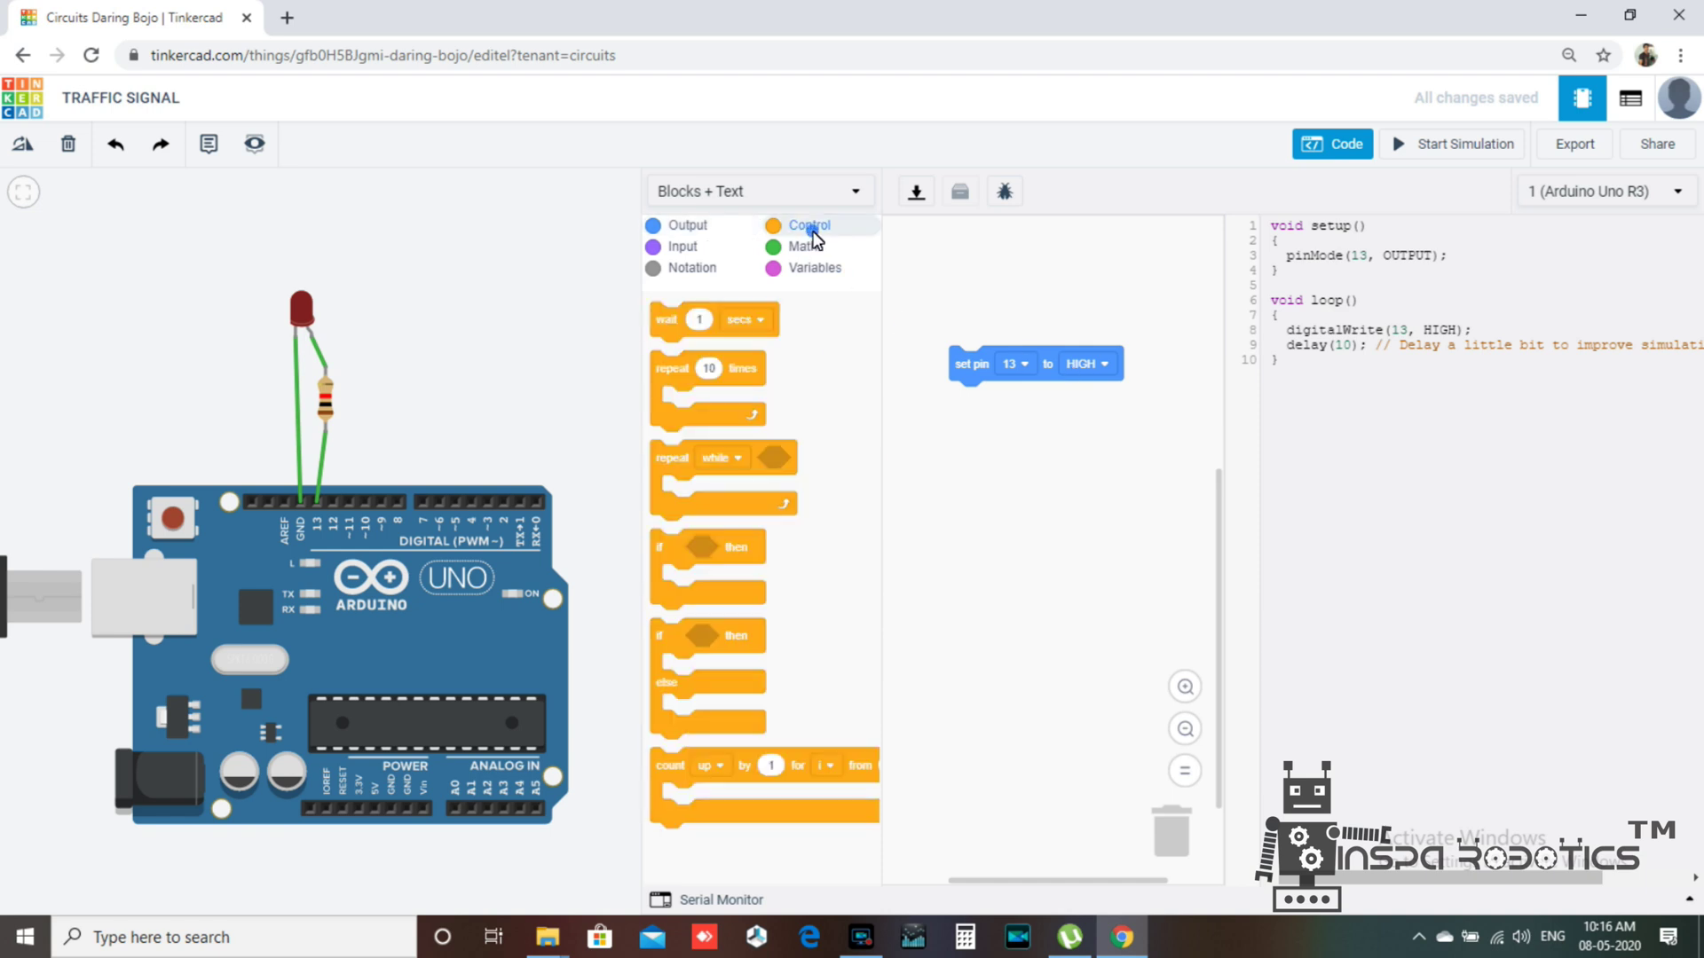
# Add a 1-second wait, then a second 'set pin 13 to HIGH' block below it
pyautogui.moveTo(676, 326); pyautogui.dragTo(969, 407)
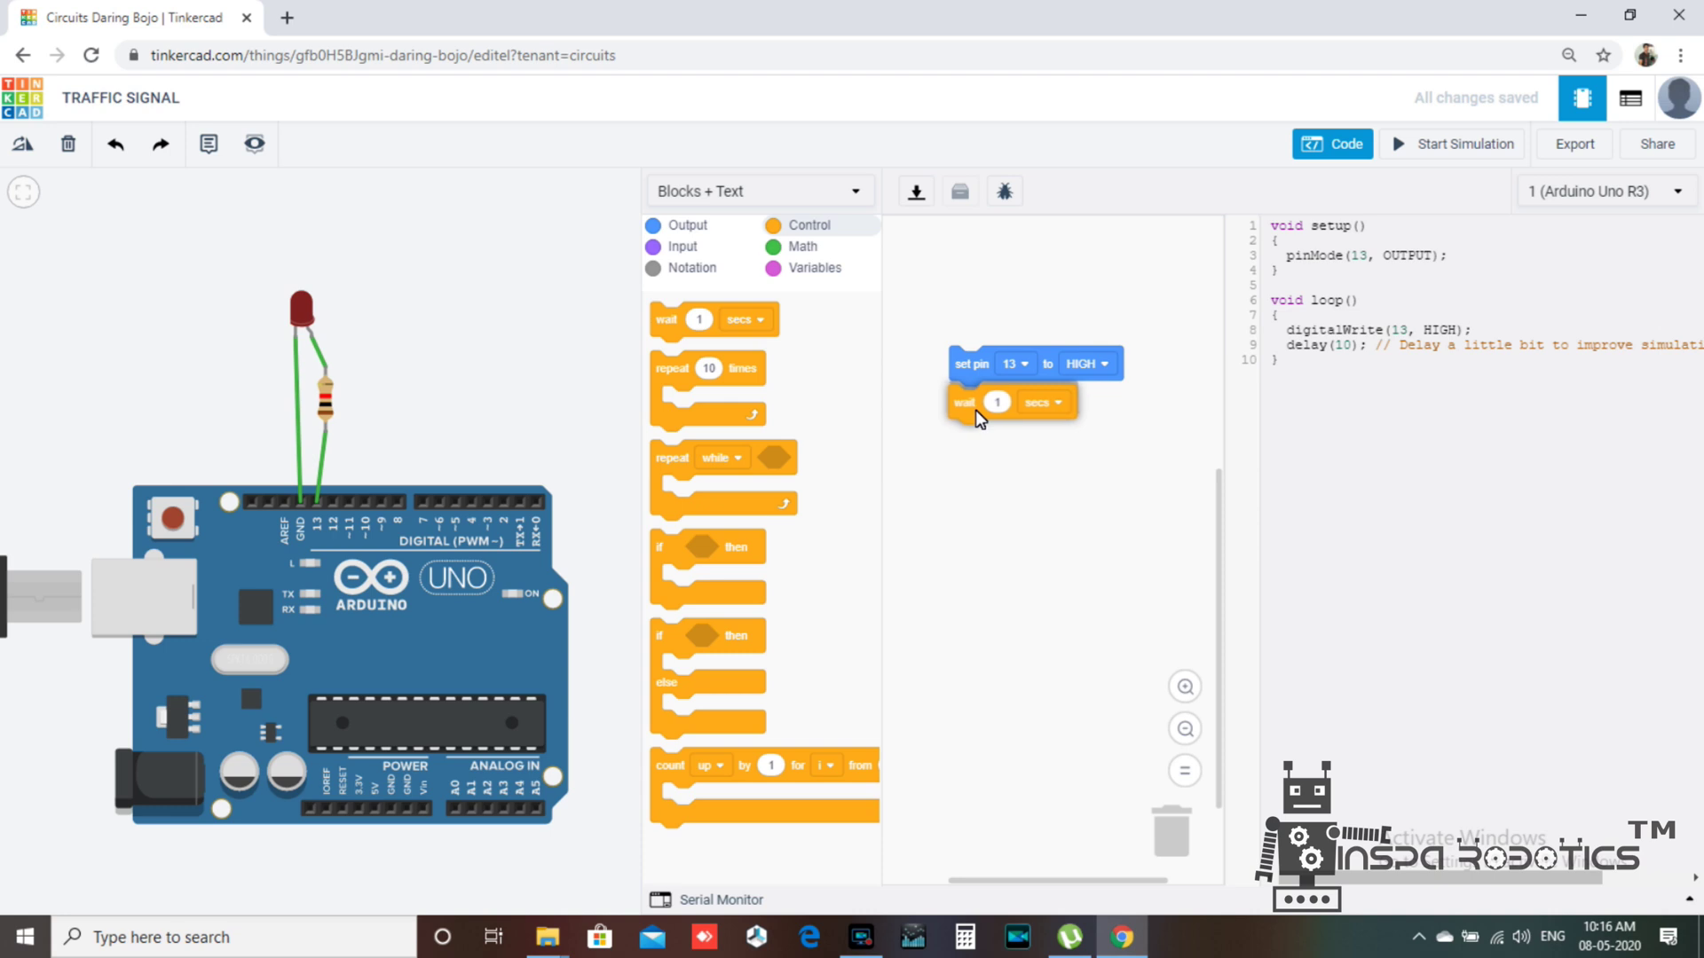
pyautogui.moveTo(974, 415); pyautogui.dragTo(976, 409)
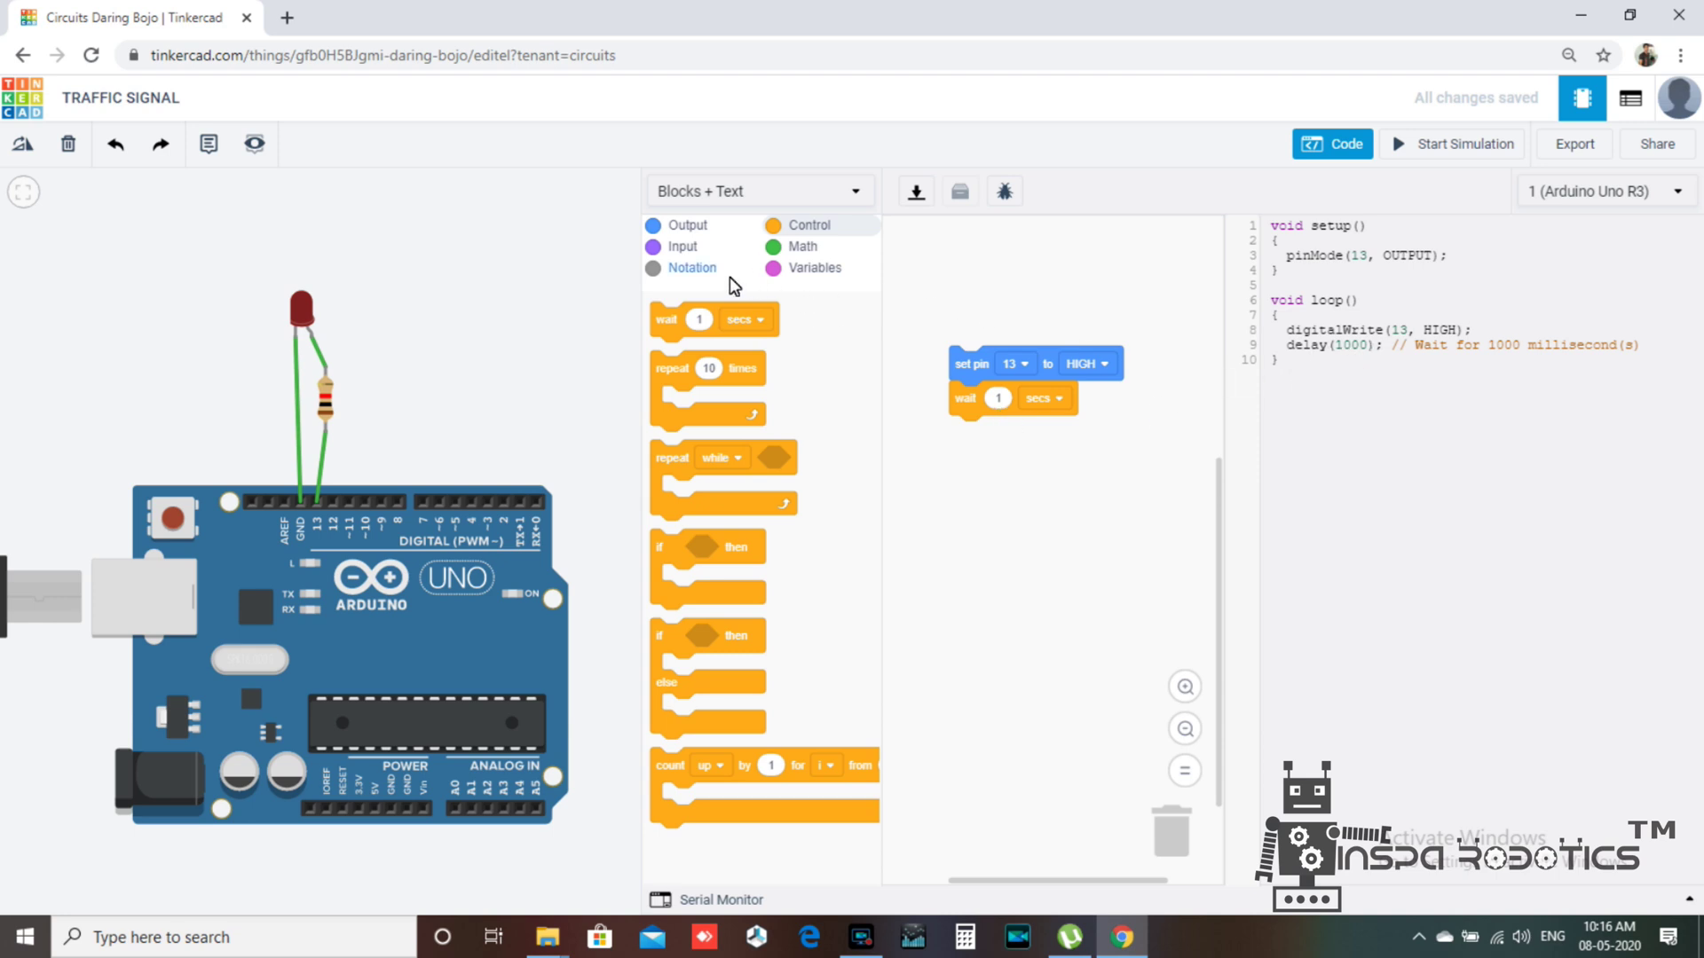
pyautogui.click(688, 225)
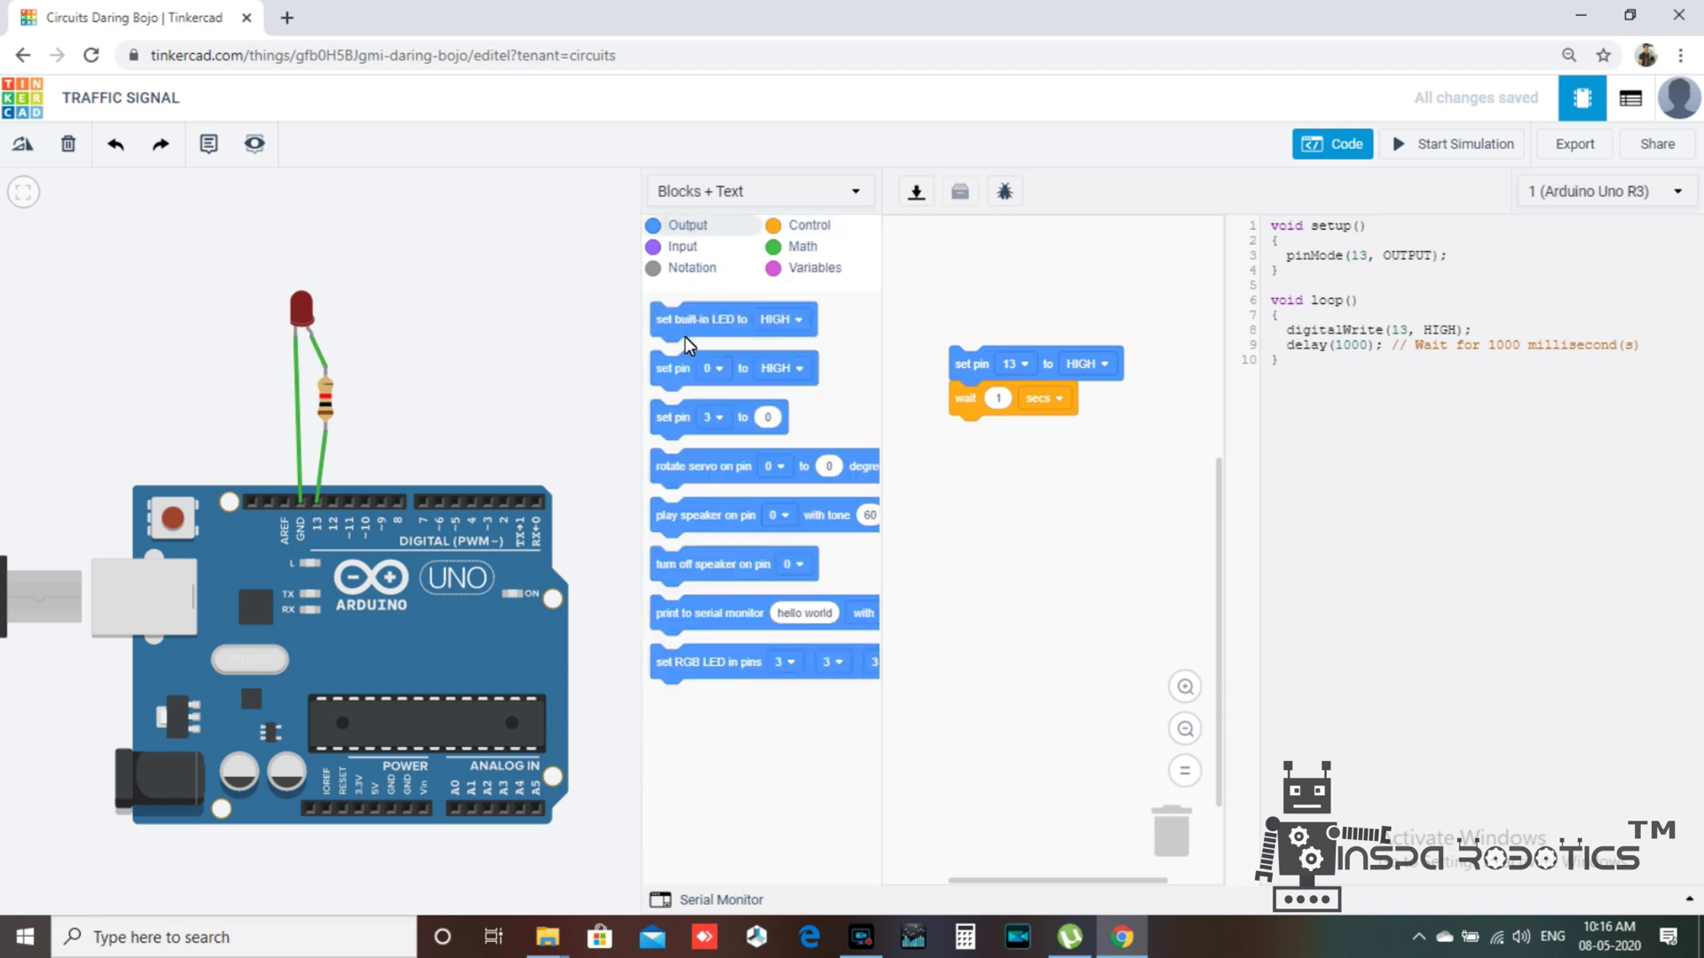
pyautogui.click(706, 421)
pyautogui.click(850, 408)
pyautogui.moveTo(717, 371)
pyautogui.mouseDown()
pyautogui.moveTo(901, 457)
pyautogui.moveTo(1010, 454)
pyautogui.mouseUp()
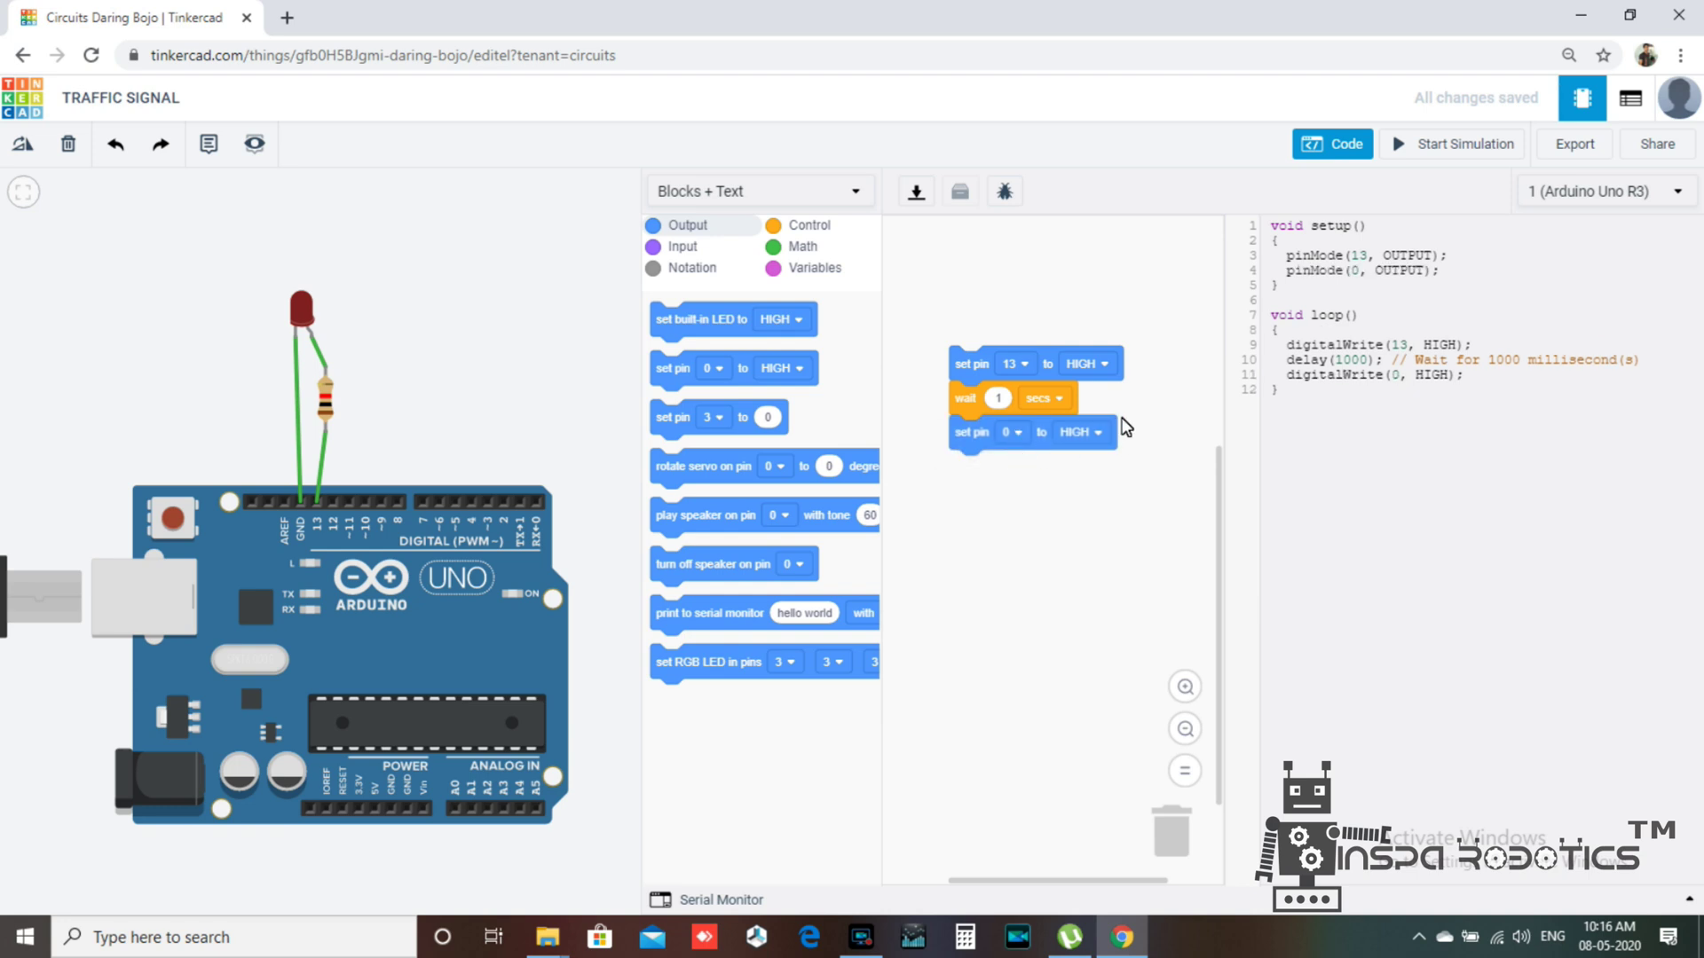
pyautogui.click(1009, 434)
pyautogui.scroll(-2, 986, 710)
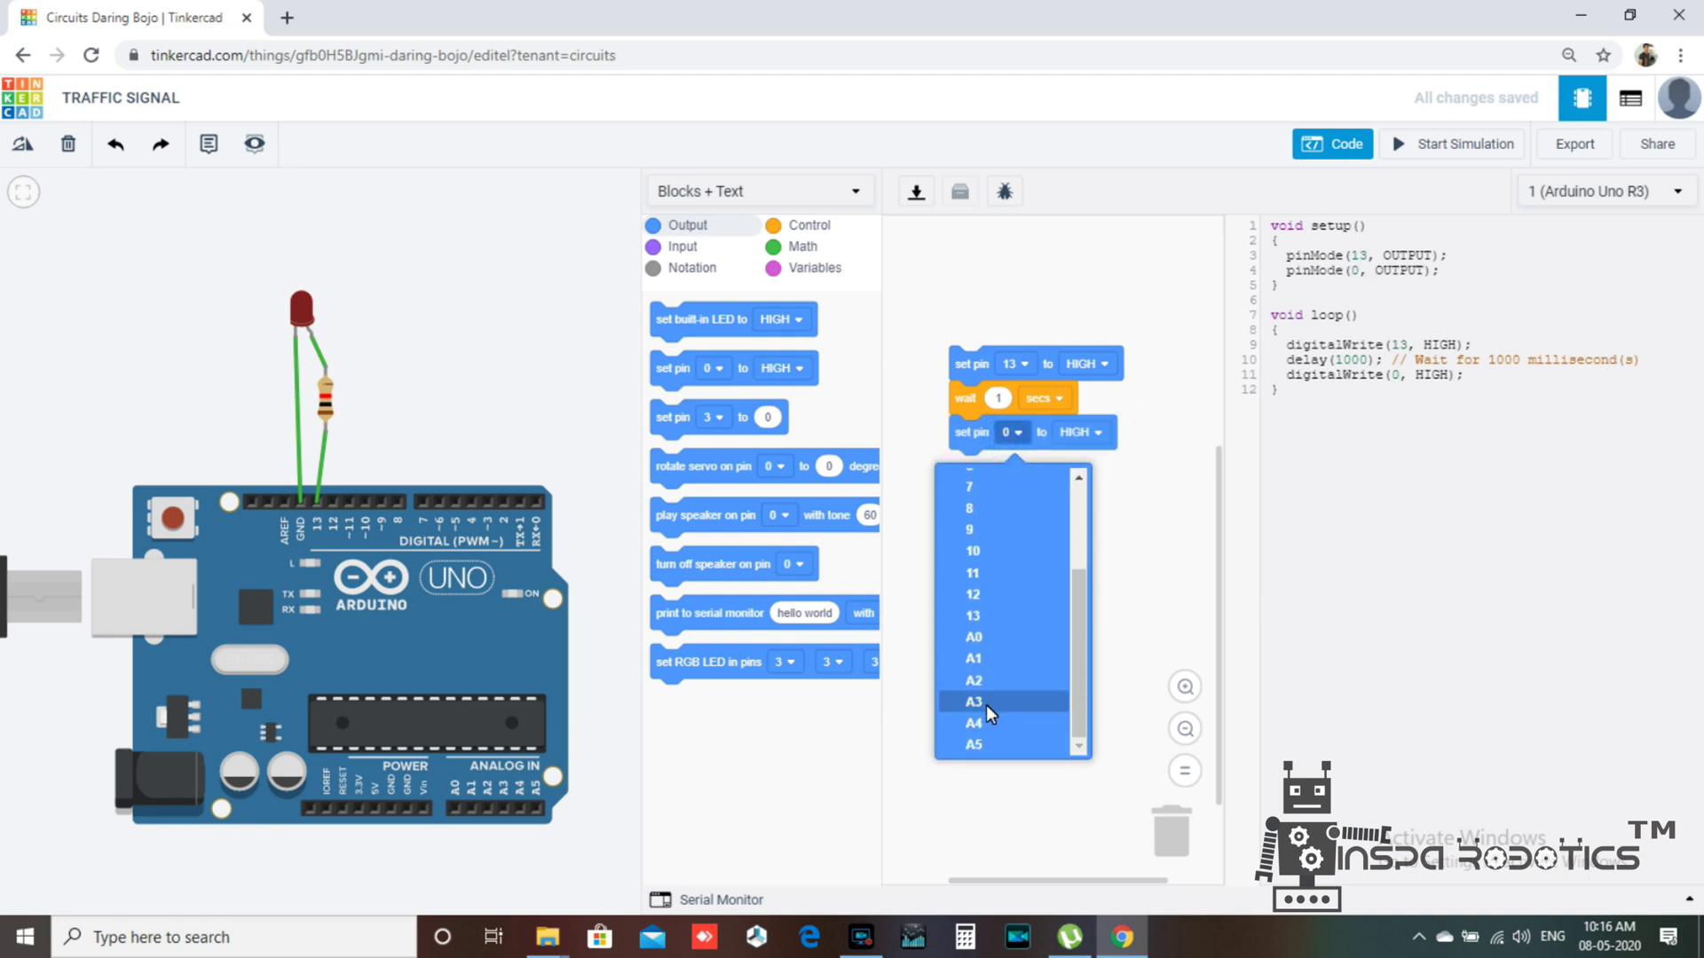
pyautogui.click(987, 620)
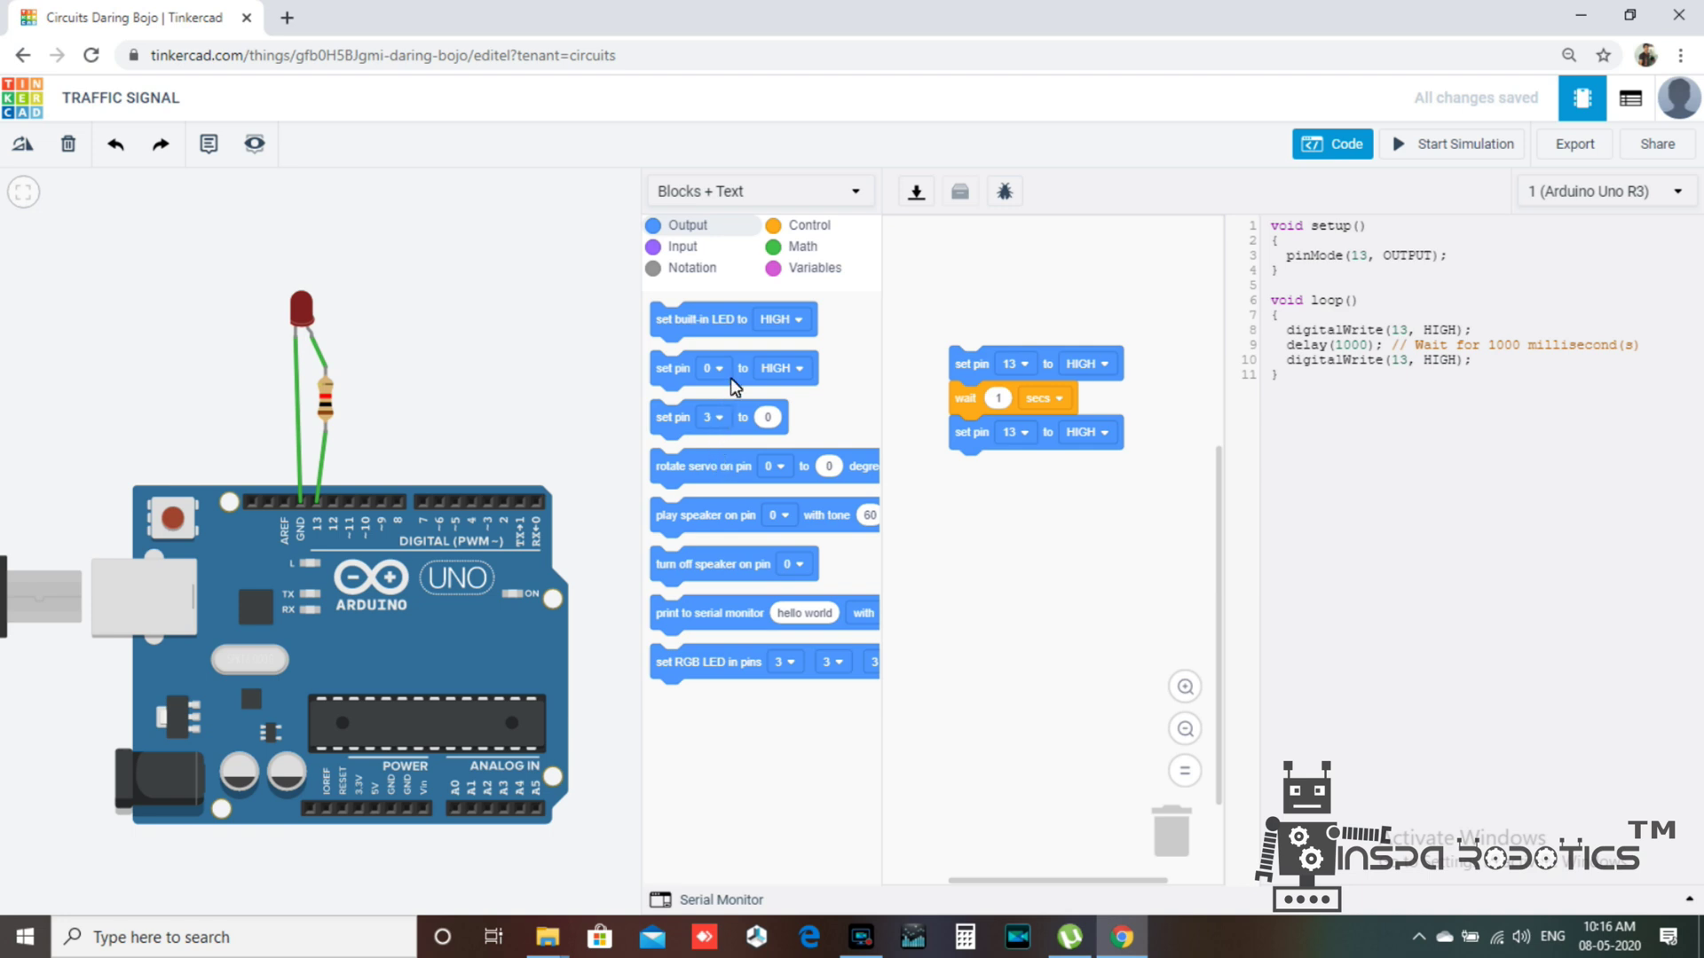
# Append another 1-second wait block and start the simulation
pyautogui.click(787, 227)
pyautogui.moveTo(674, 323); pyautogui.dragTo(976, 476)
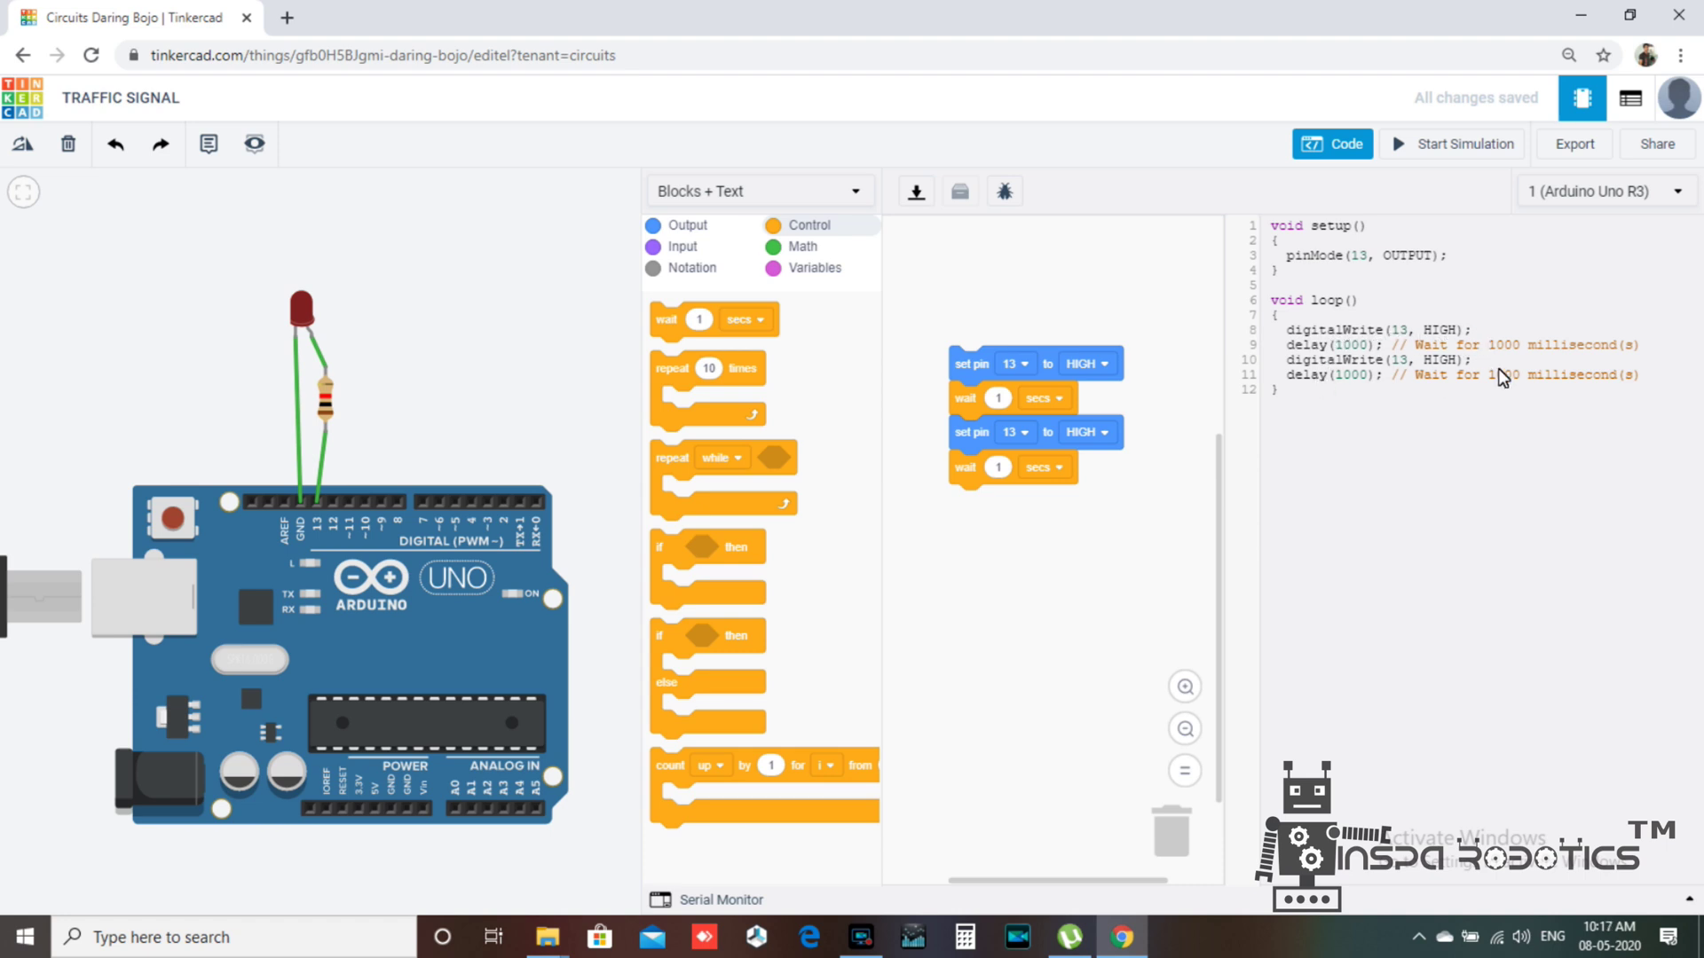
pyautogui.click(1455, 150)
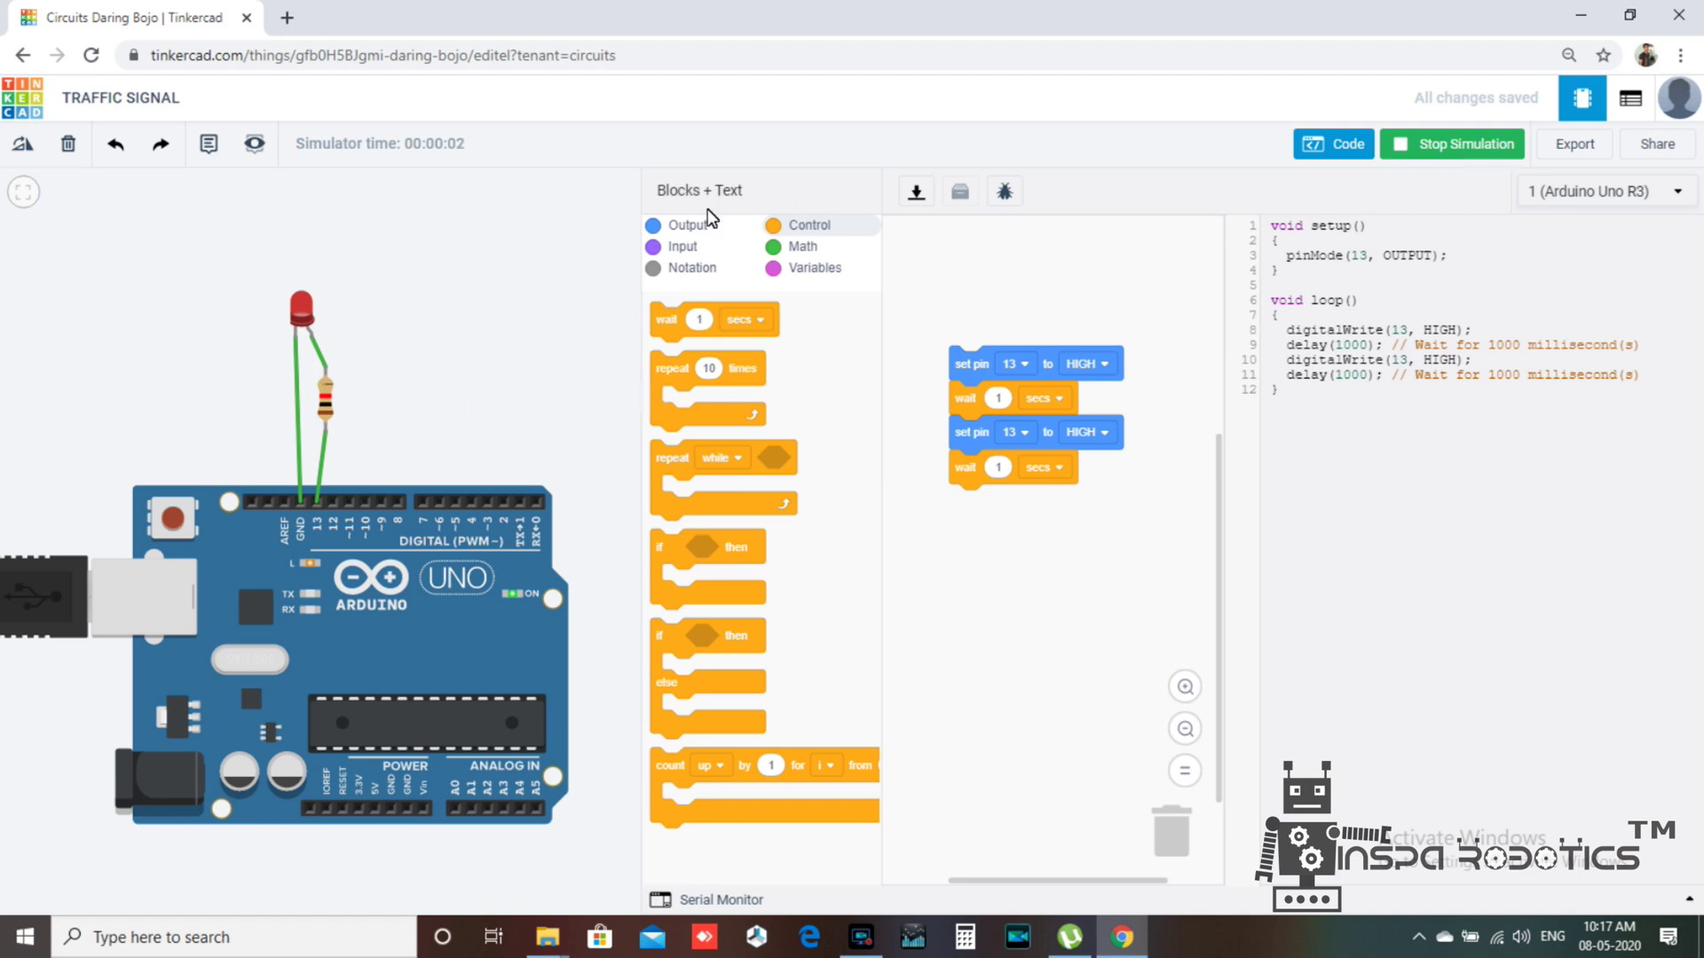
# Stop the running simulation, then hide the code editor panel
pyautogui.click(1478, 140)
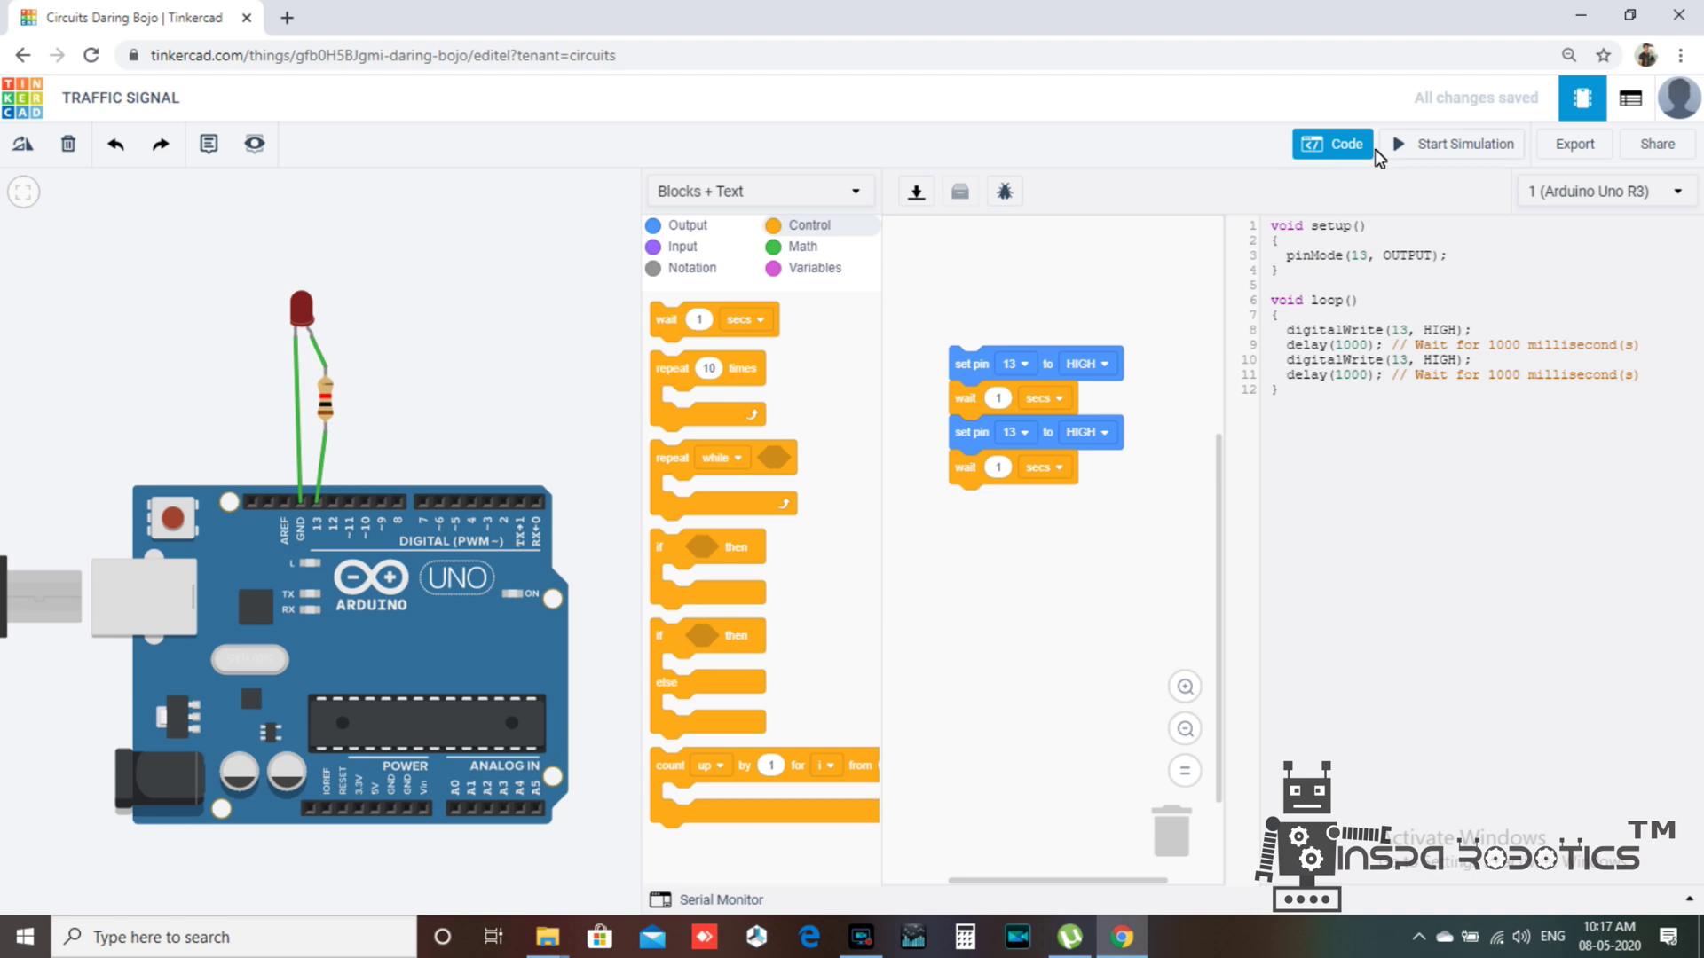
pyautogui.click(1335, 144)
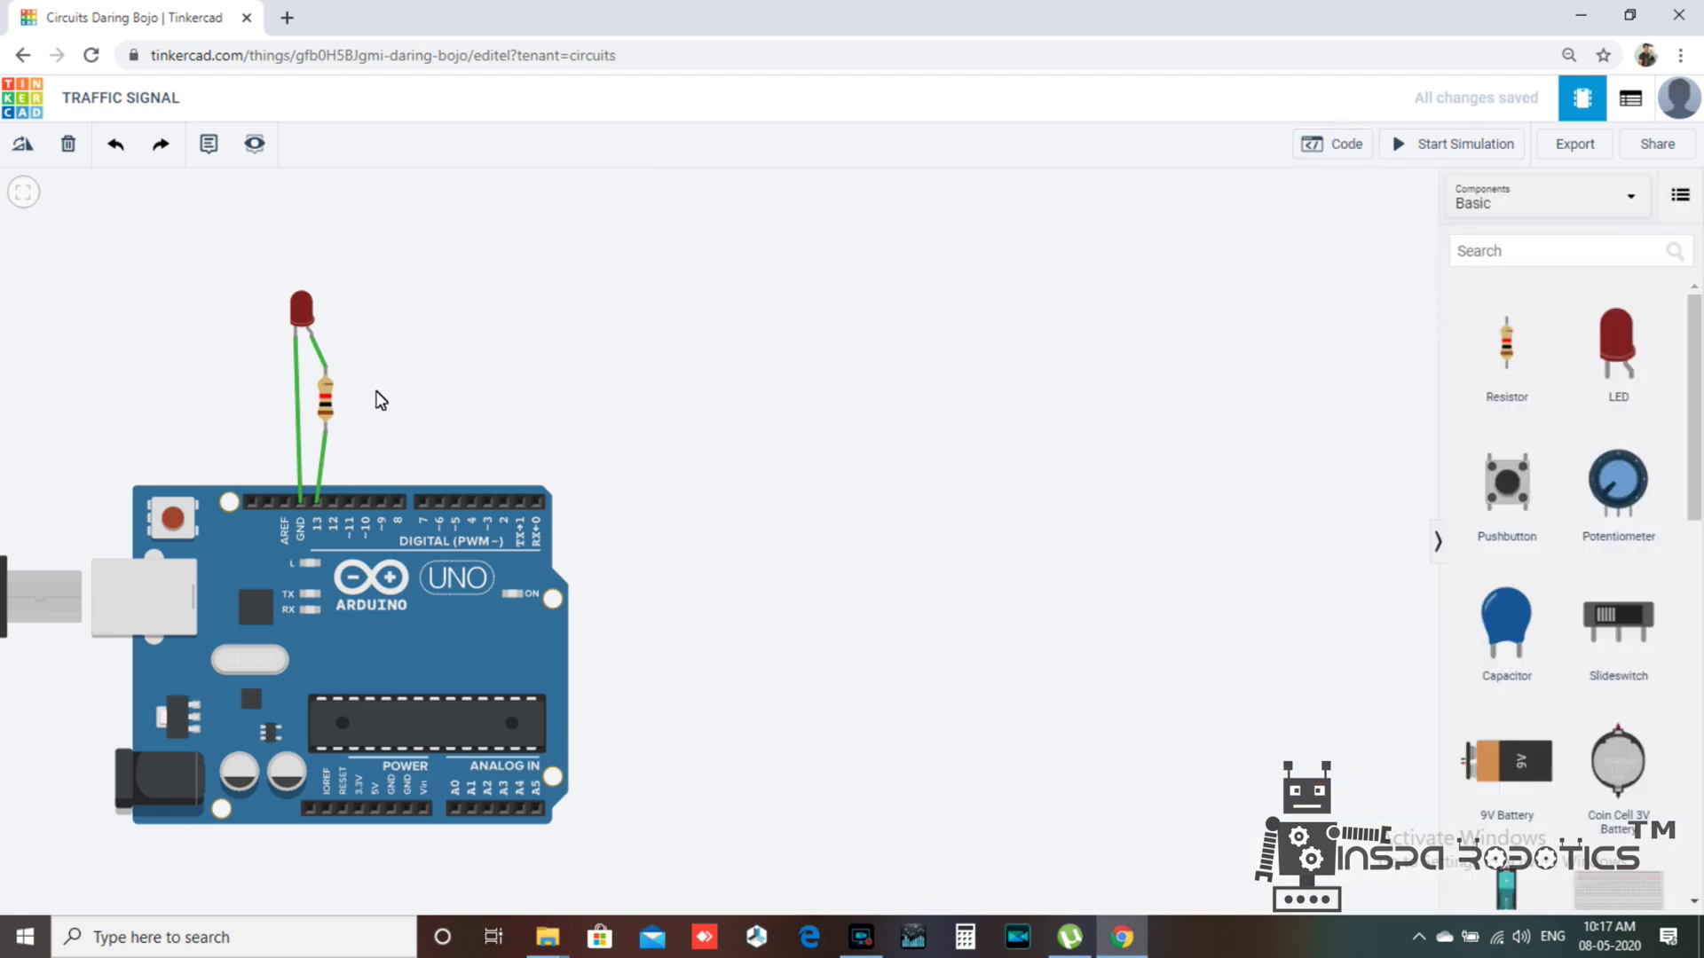
# Add a breadboard and move the Arduino to the lower right
pyautogui.click(299, 343)
pyautogui.click(918, 483)
pyautogui.moveTo(419, 641)
pyautogui.mouseDown()
pyautogui.moveTo(1019, 745)
pyautogui.moveTo(680, 711)
pyautogui.mouseUp()
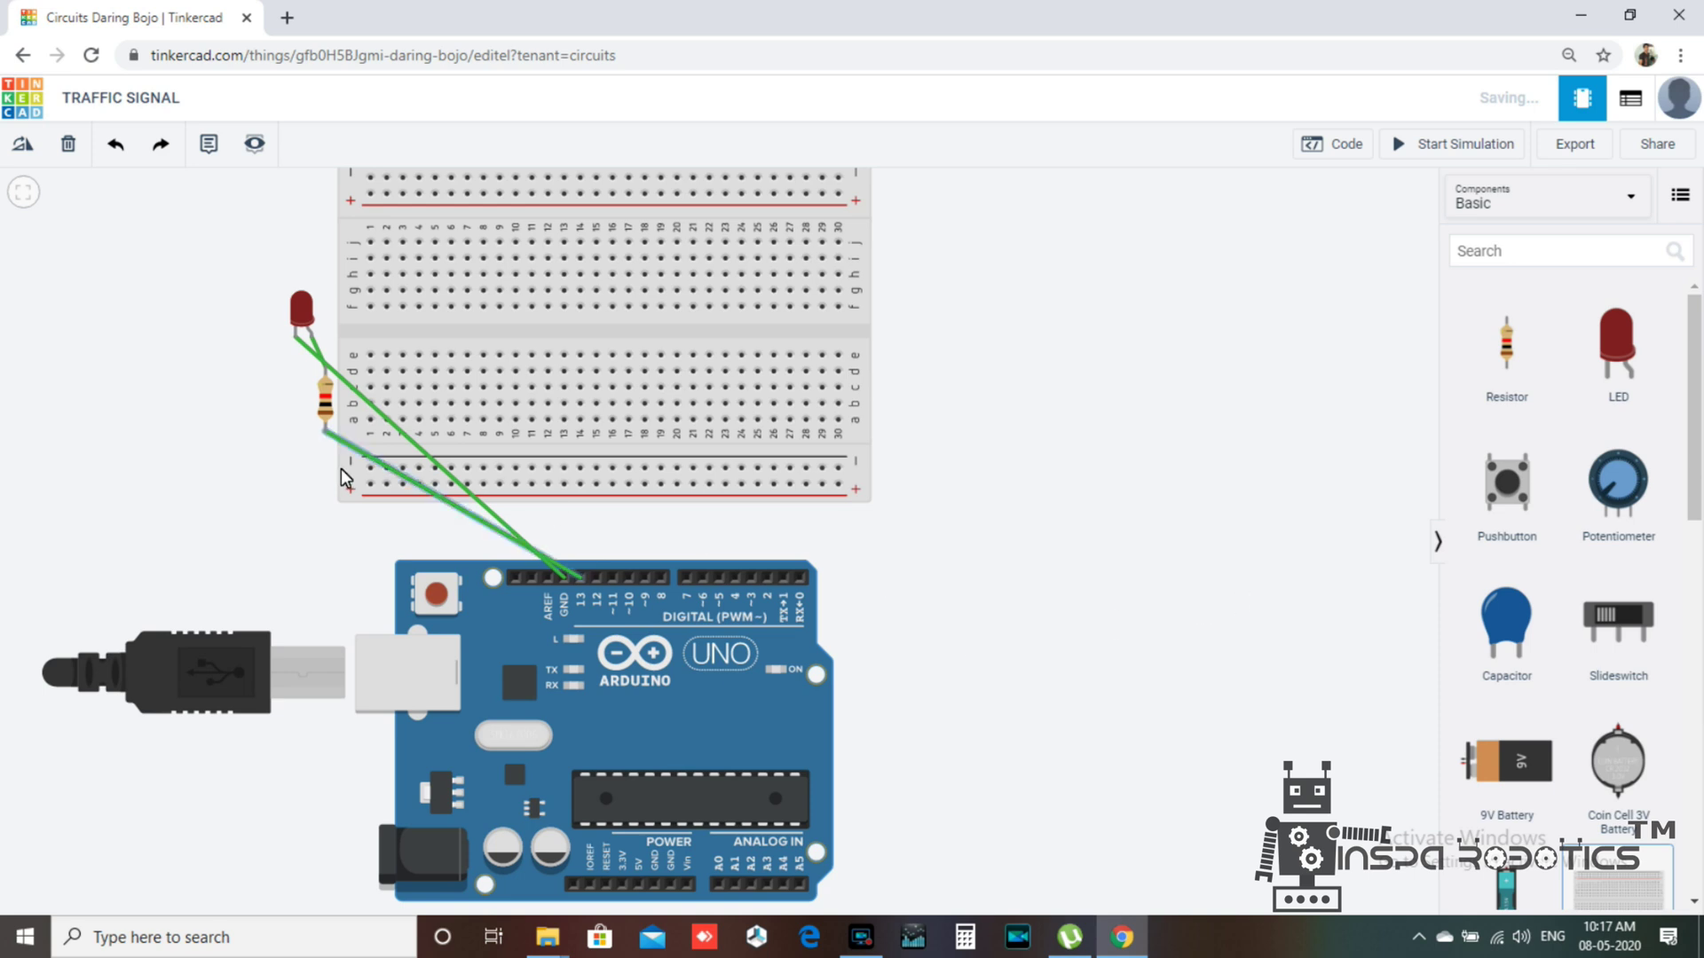
# Delete the resistor-to-Arduino and LED-to-GND wires and shift the breadboard up
pyautogui.click(374, 462)
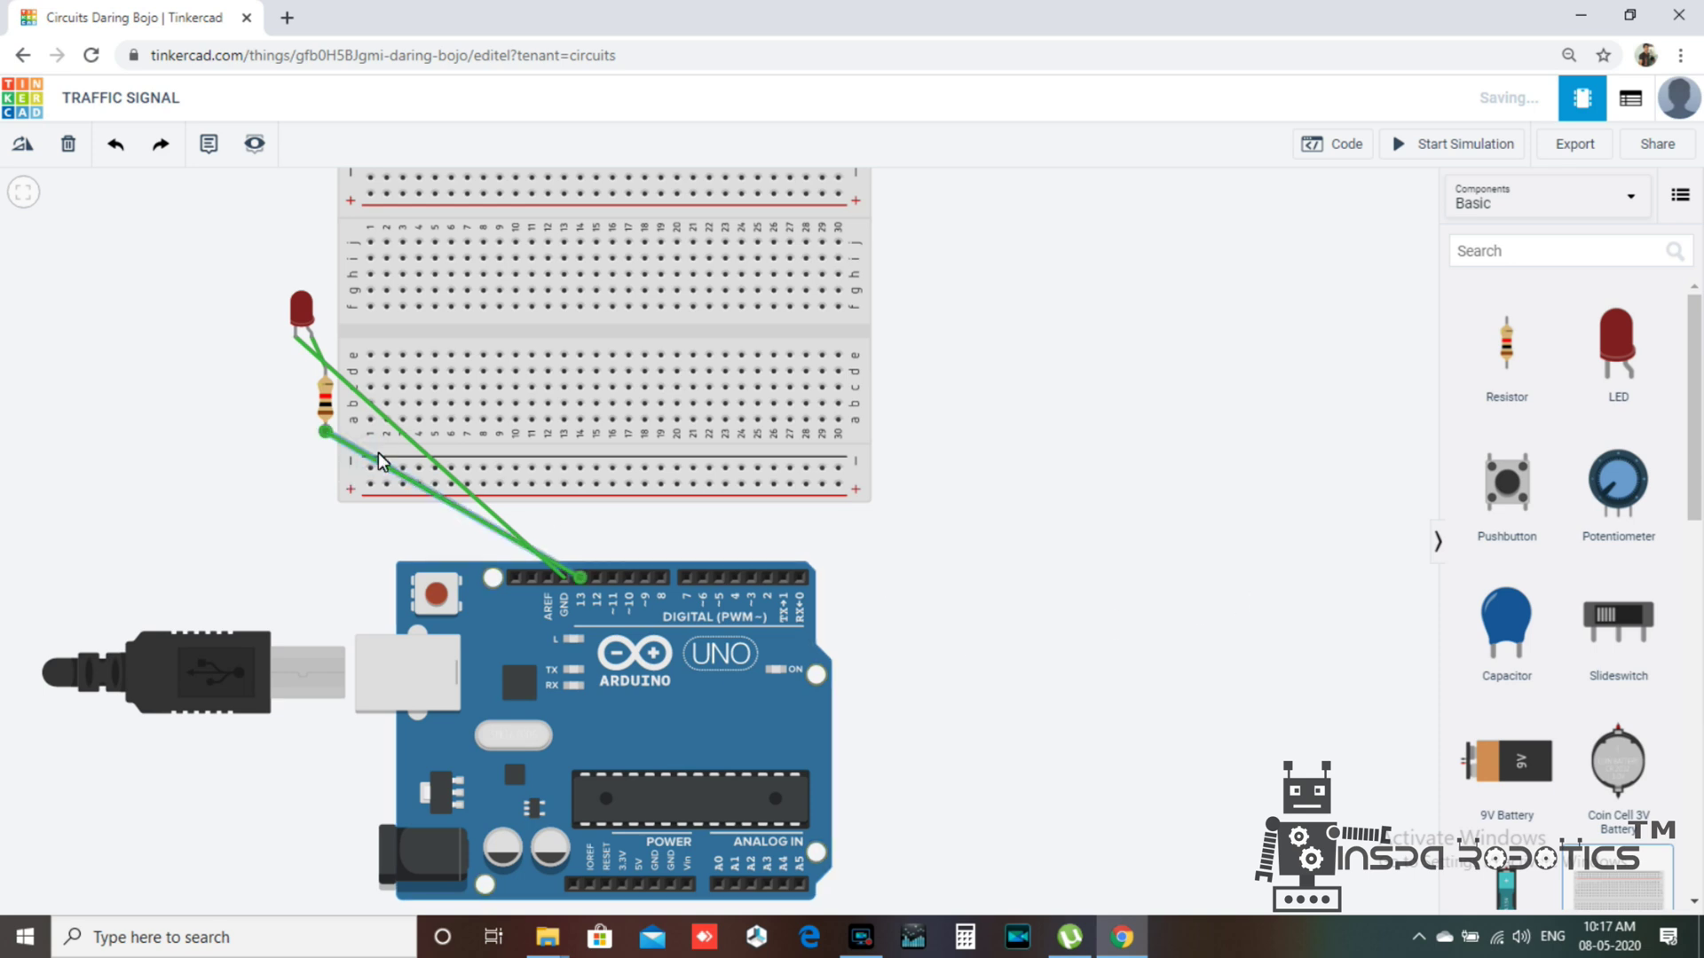
pyautogui.press('Delete')
pyautogui.moveTo(373, 460)
pyautogui.mouseDown()
pyautogui.moveTo(401, 439)
pyautogui.moveTo(355, 423)
pyautogui.moveTo(400, 466)
pyautogui.mouseUp()
pyautogui.click(401, 438)
pyautogui.press('Delete')
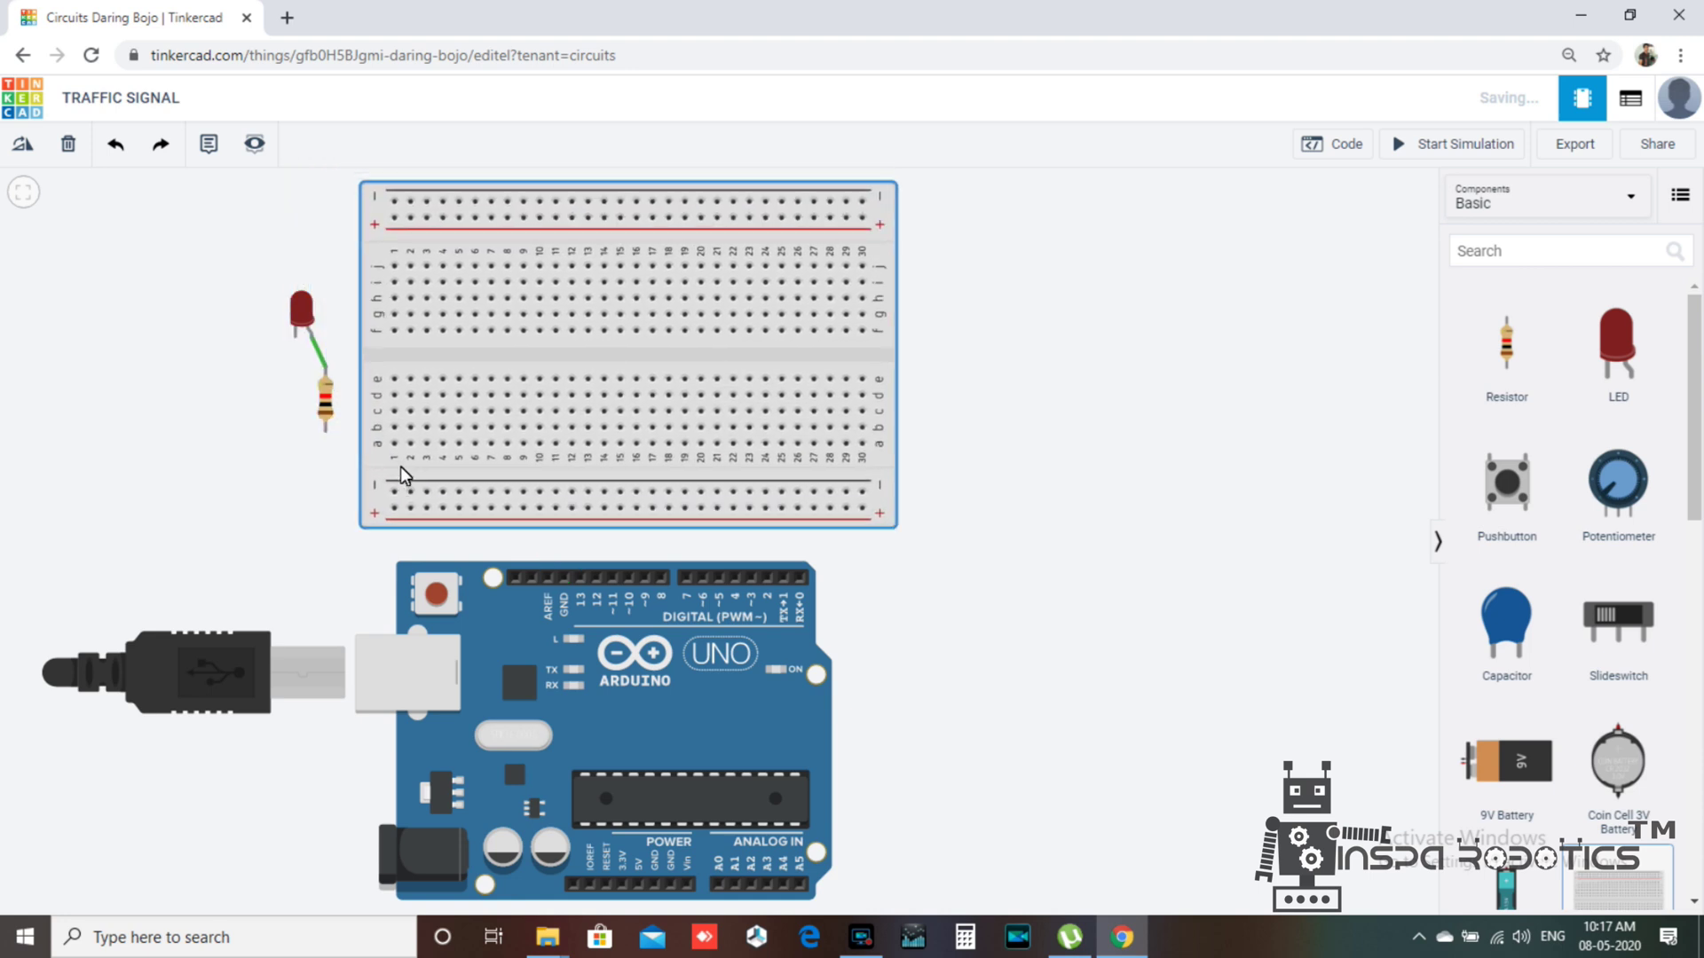
pyautogui.click(1056, 479)
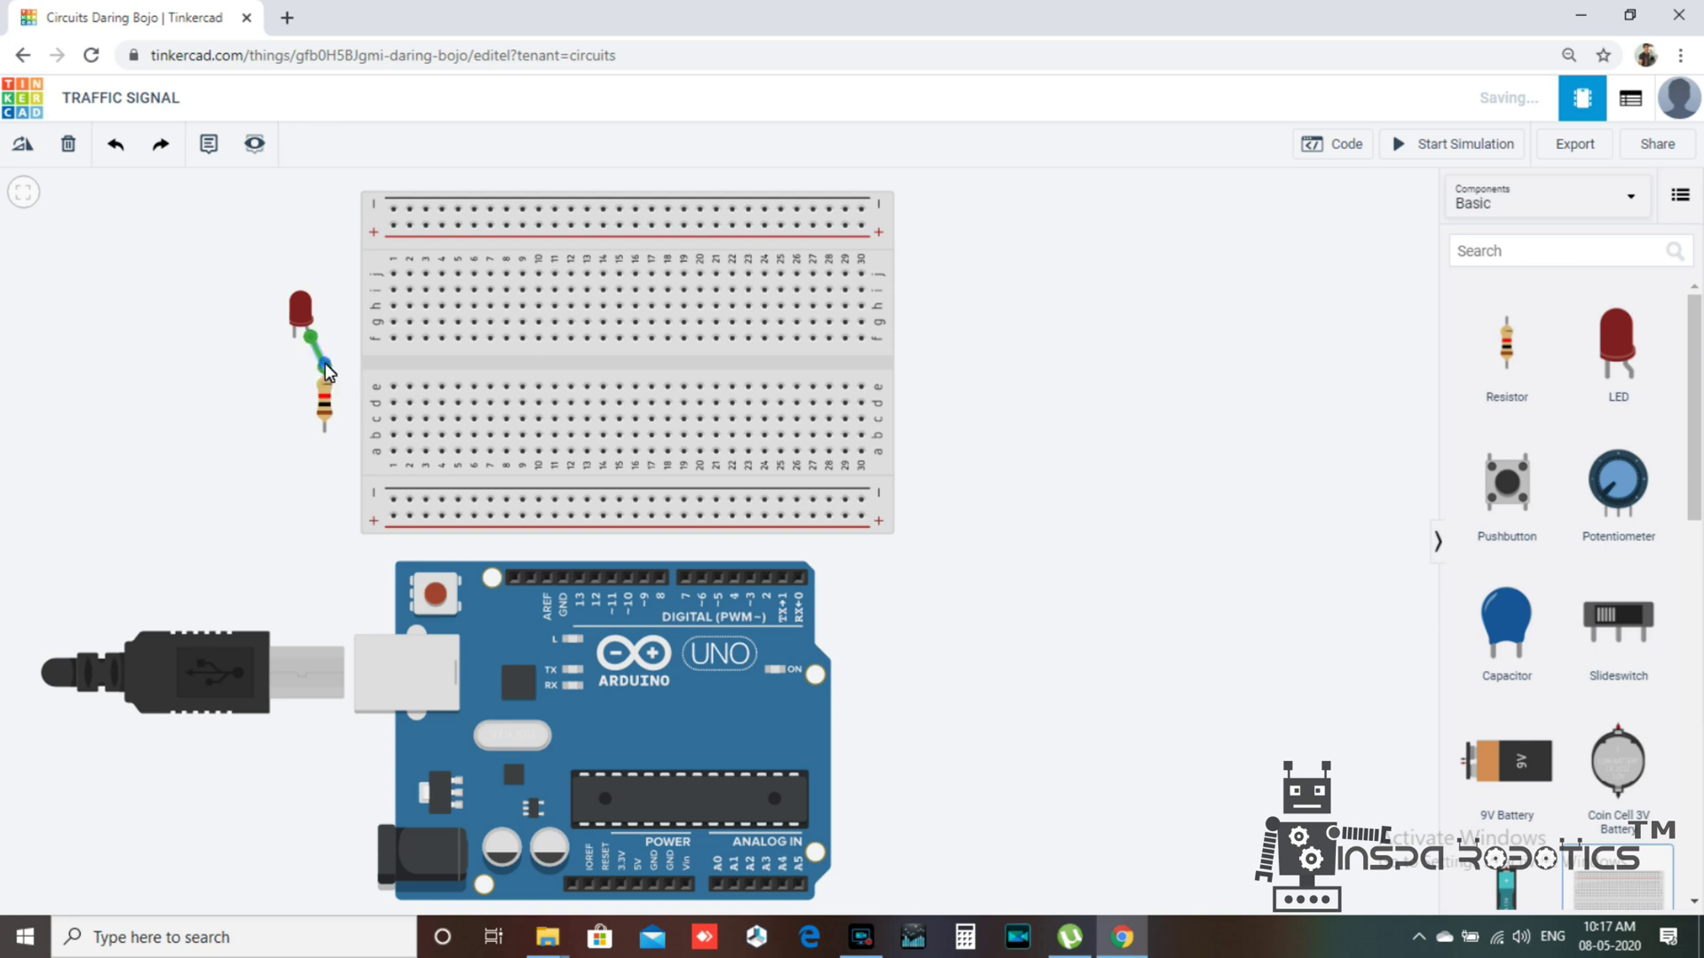
pyautogui.press('Escape')
# Add two more red LEDs and two more resistors beside the circuit
pyautogui.moveTo(1612, 346); pyautogui.dragTo(1128, 332)
pyautogui.moveTo(1615, 346); pyautogui.dragTo(1233, 318)
pyautogui.moveTo(1500, 359); pyautogui.dragTo(1128, 430)
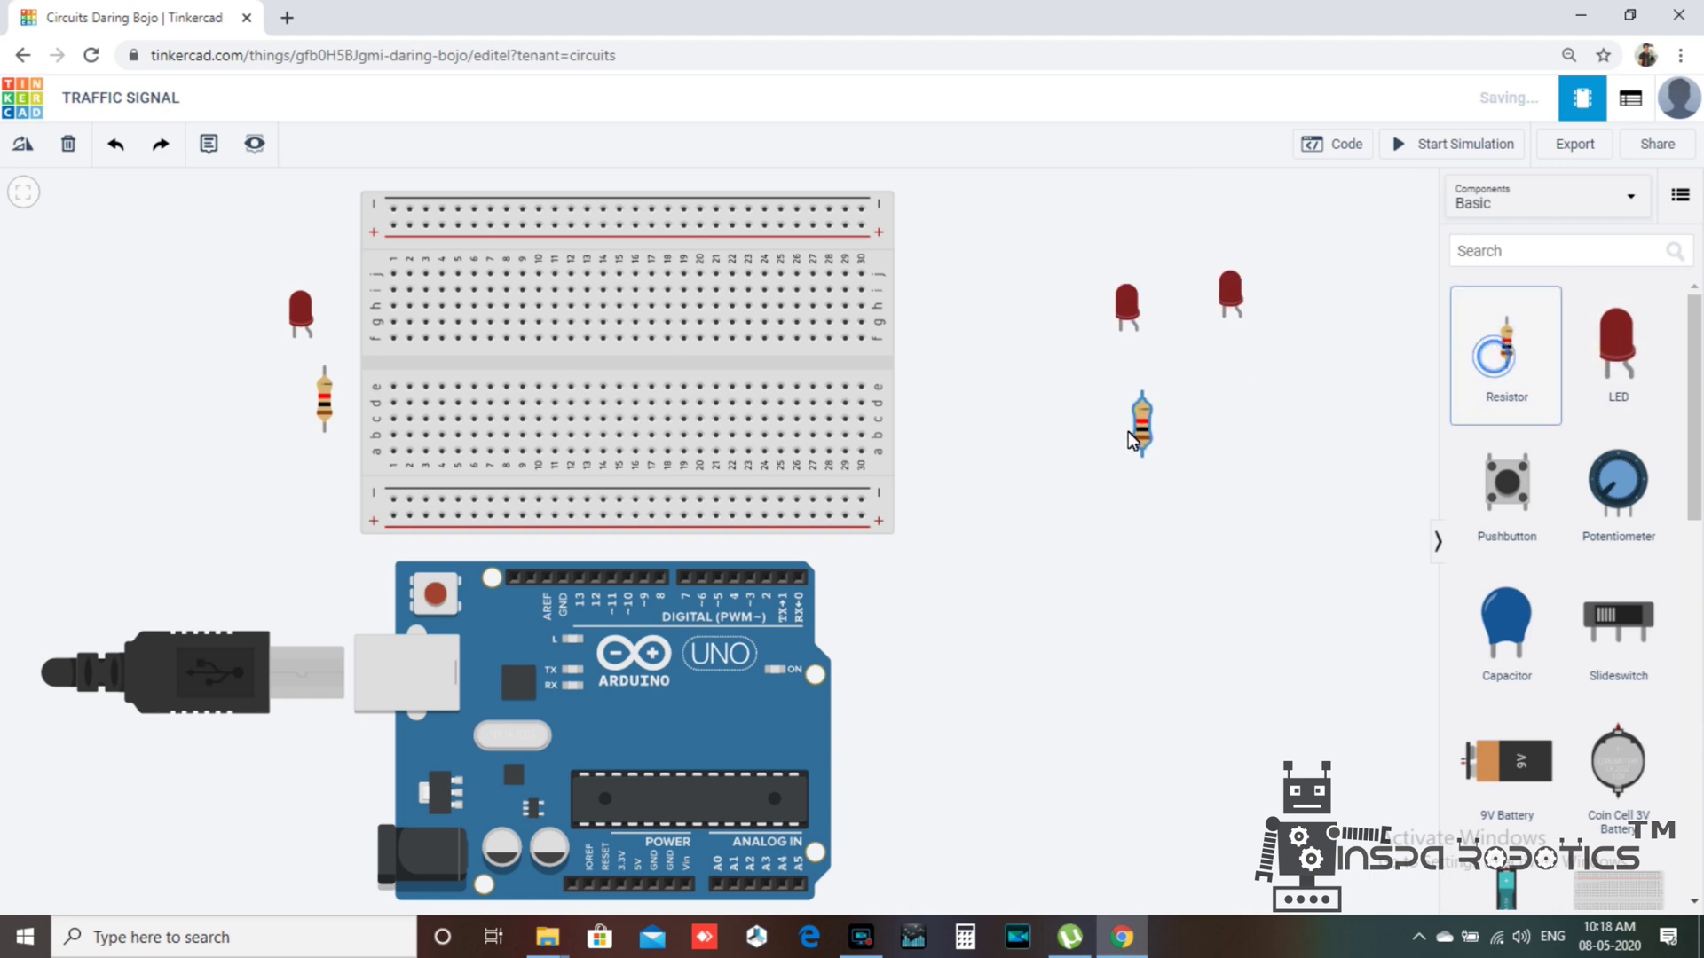
pyautogui.moveTo(1483, 396); pyautogui.dragTo(1251, 433)
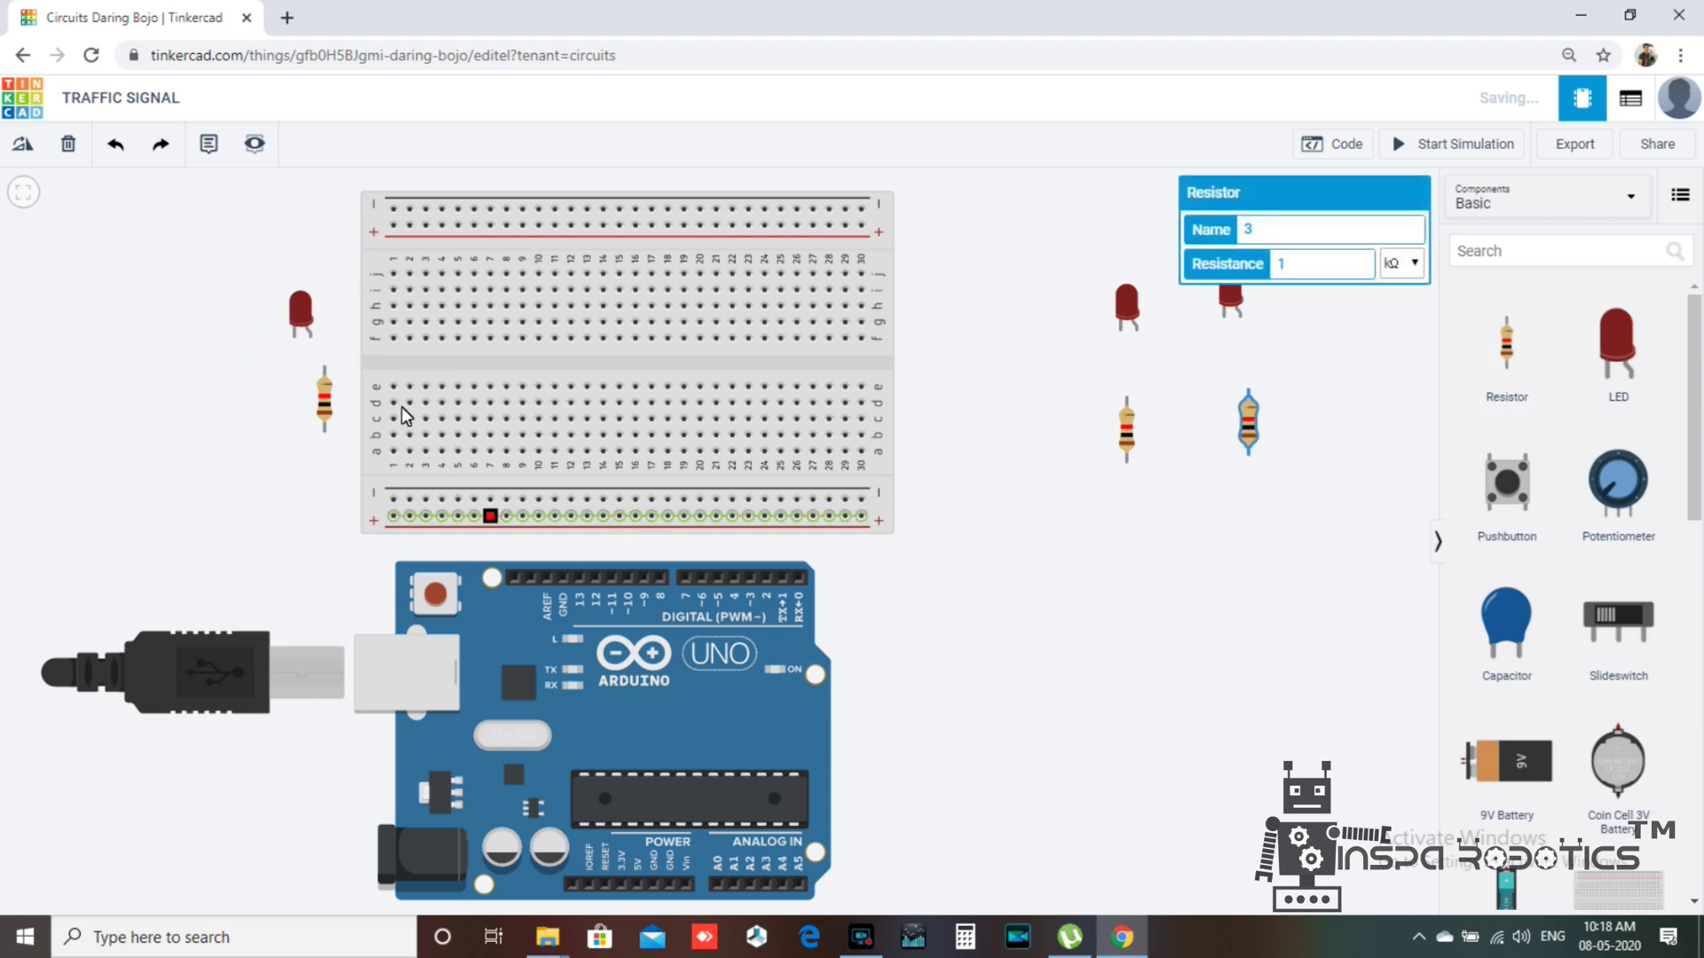
# Run a ground wire from the Arduino GND pin to the breadboard's negative rail
pyautogui.click(561, 580)
pyautogui.click(563, 547)
pyautogui.click(348, 548)
pyautogui.click(348, 500)
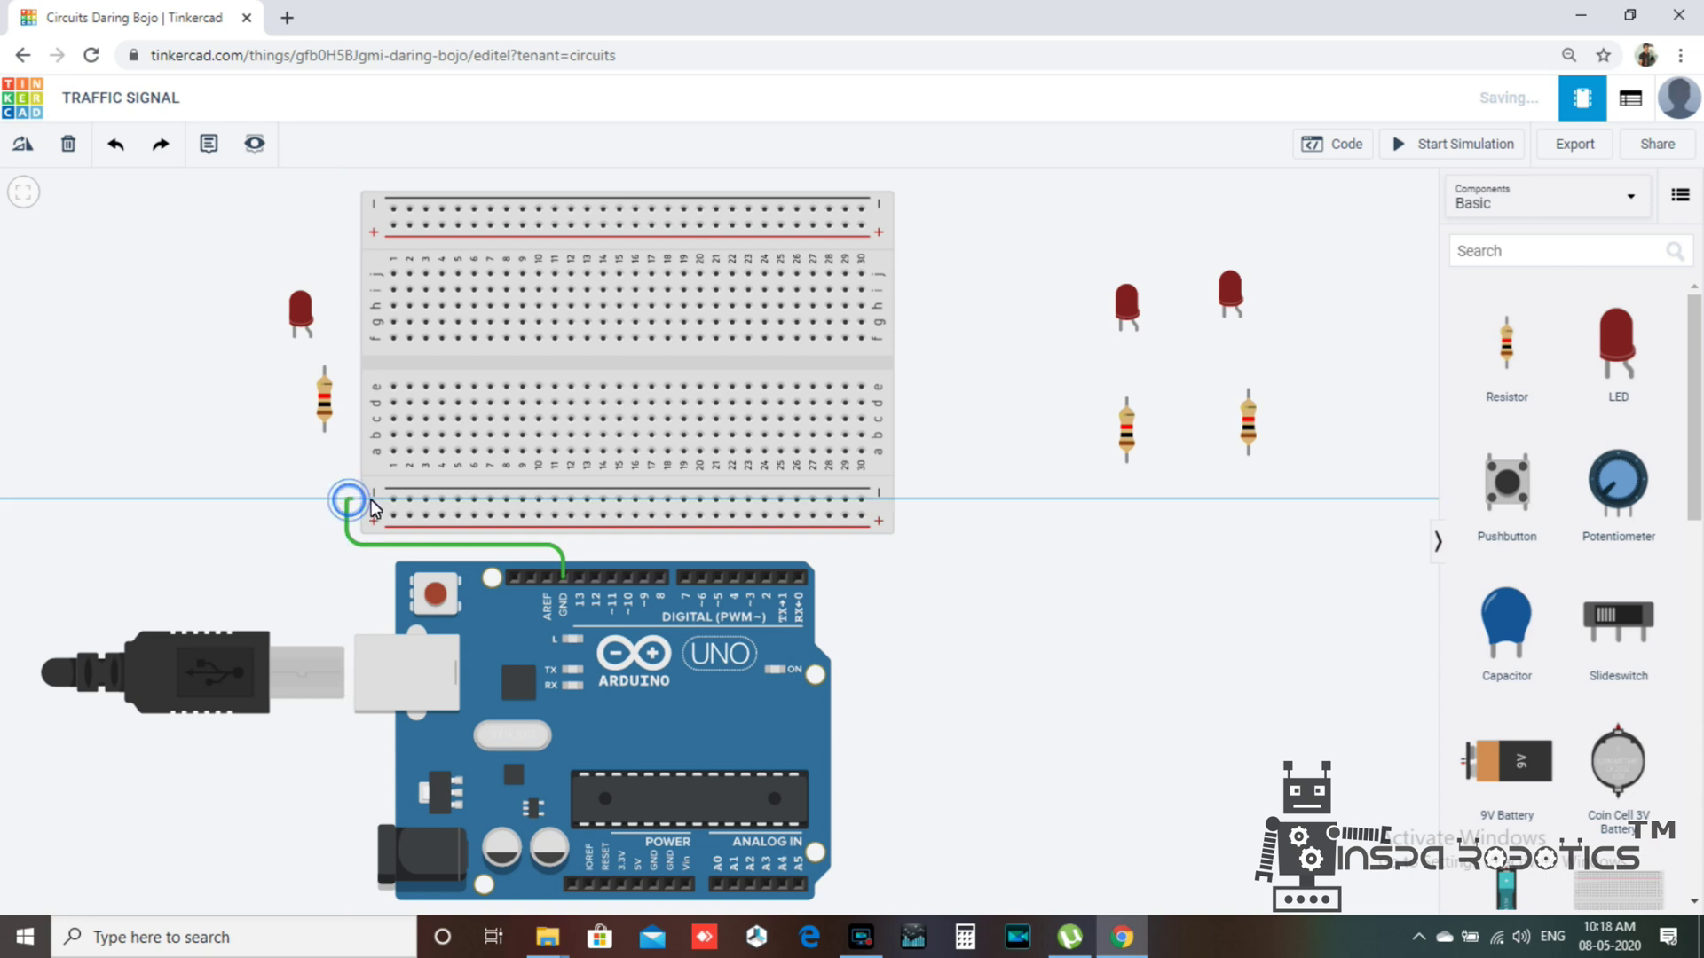
pyautogui.click(392, 502)
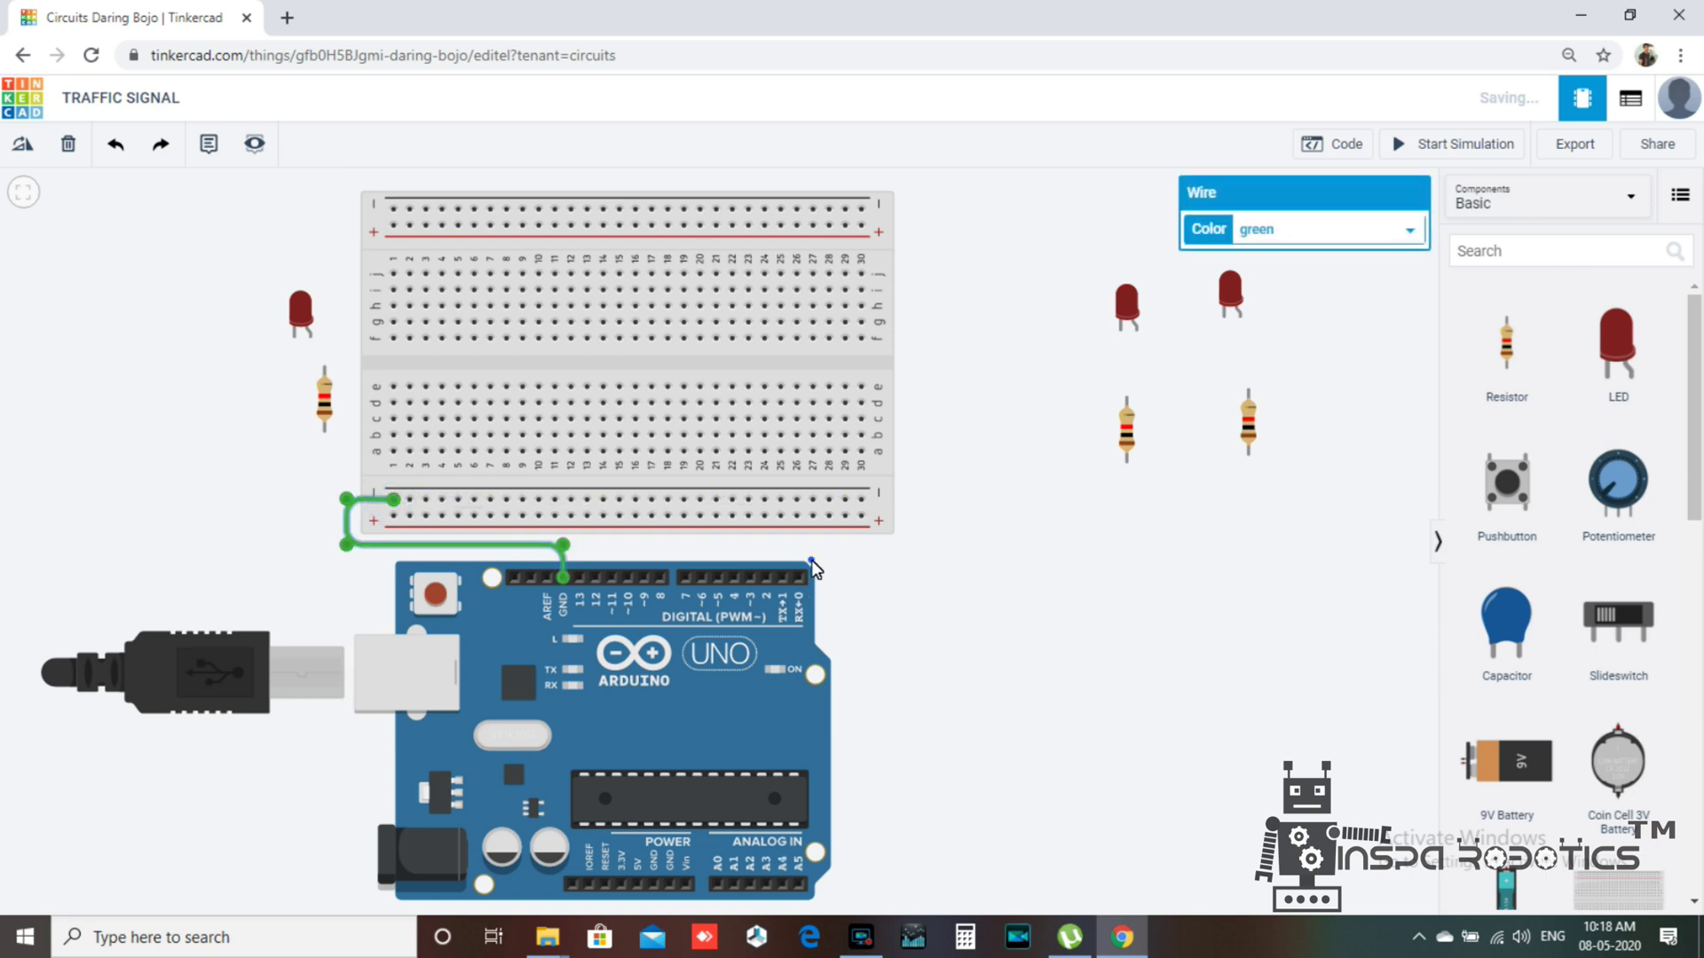
pyautogui.click(811, 561)
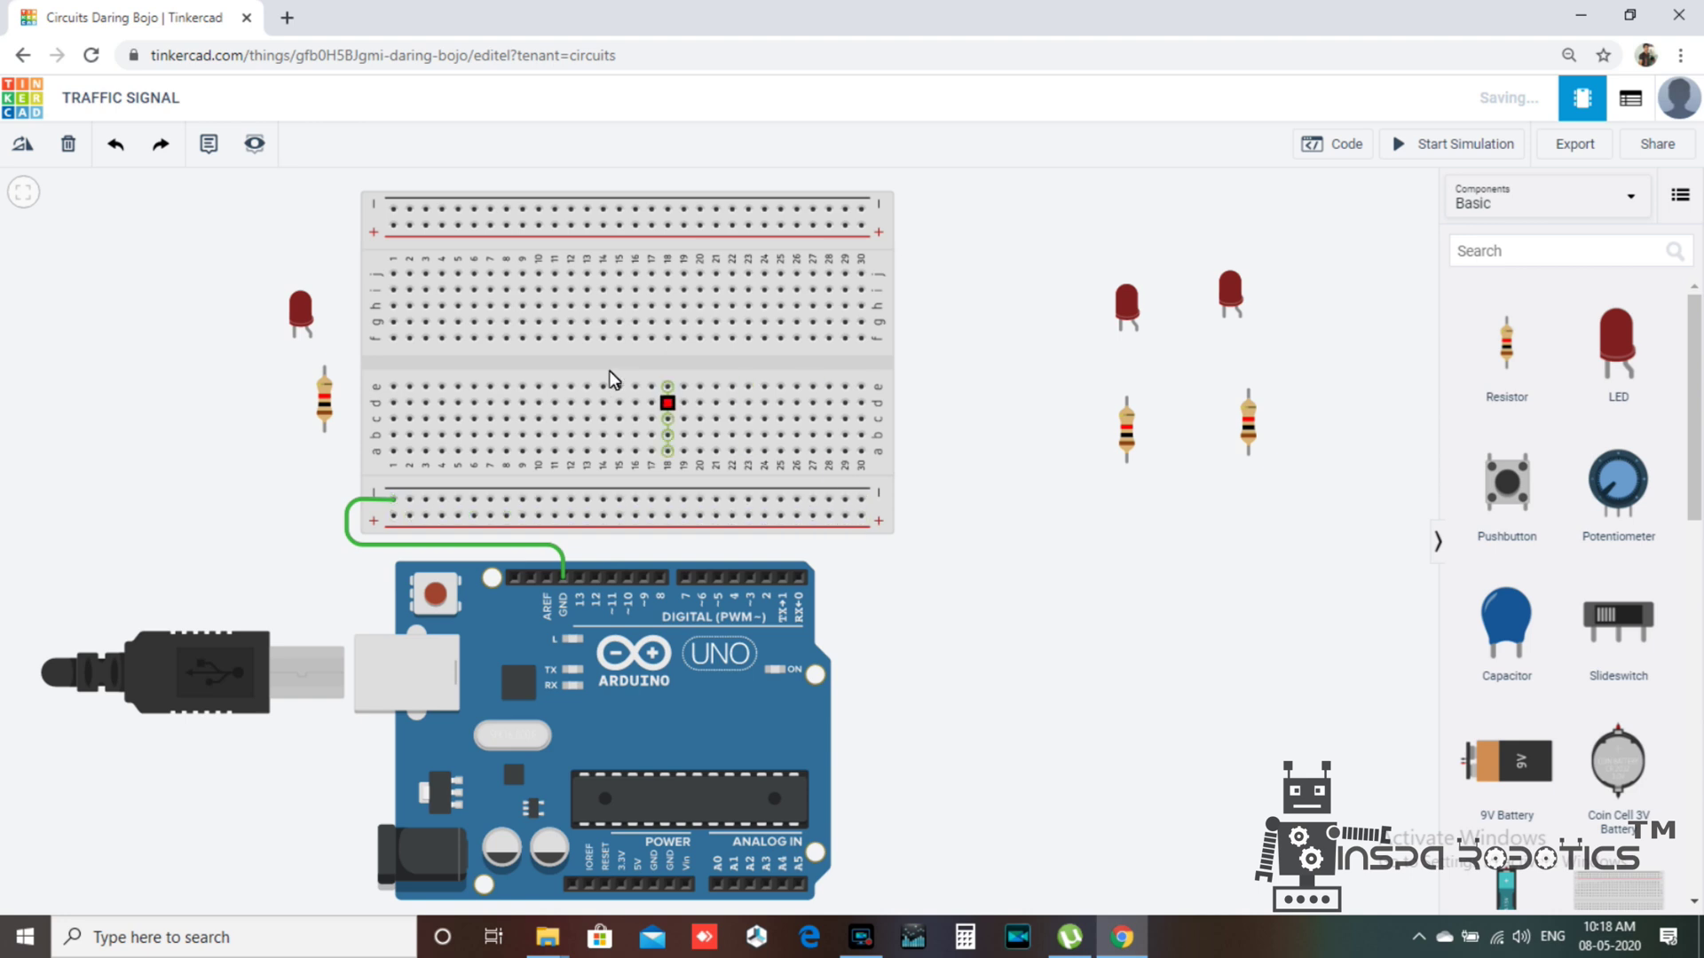
# Seat the first LED on the breadboard and insert a horizontal resistor below it
pyautogui.moveTo(304, 309); pyautogui.dragTo(453, 354)
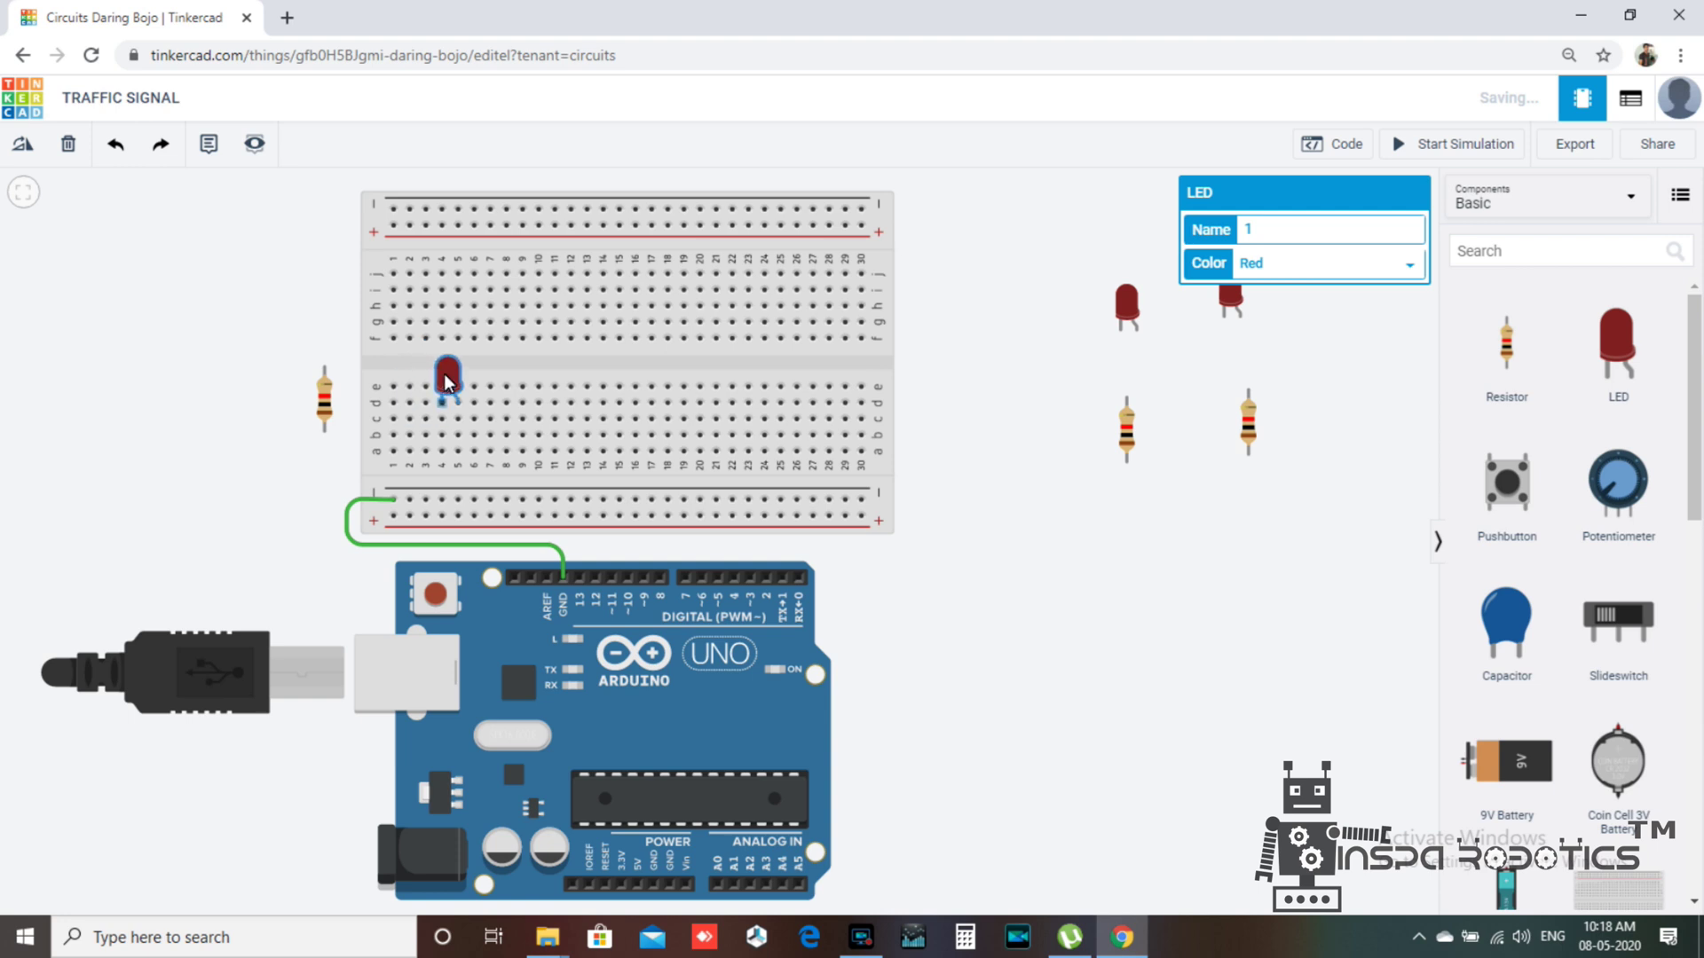
pyautogui.click(325, 401)
pyautogui.moveTo(349, 419); pyautogui.dragTo(347, 410)
pyautogui.click(24, 147)
pyautogui.click(24, 146)
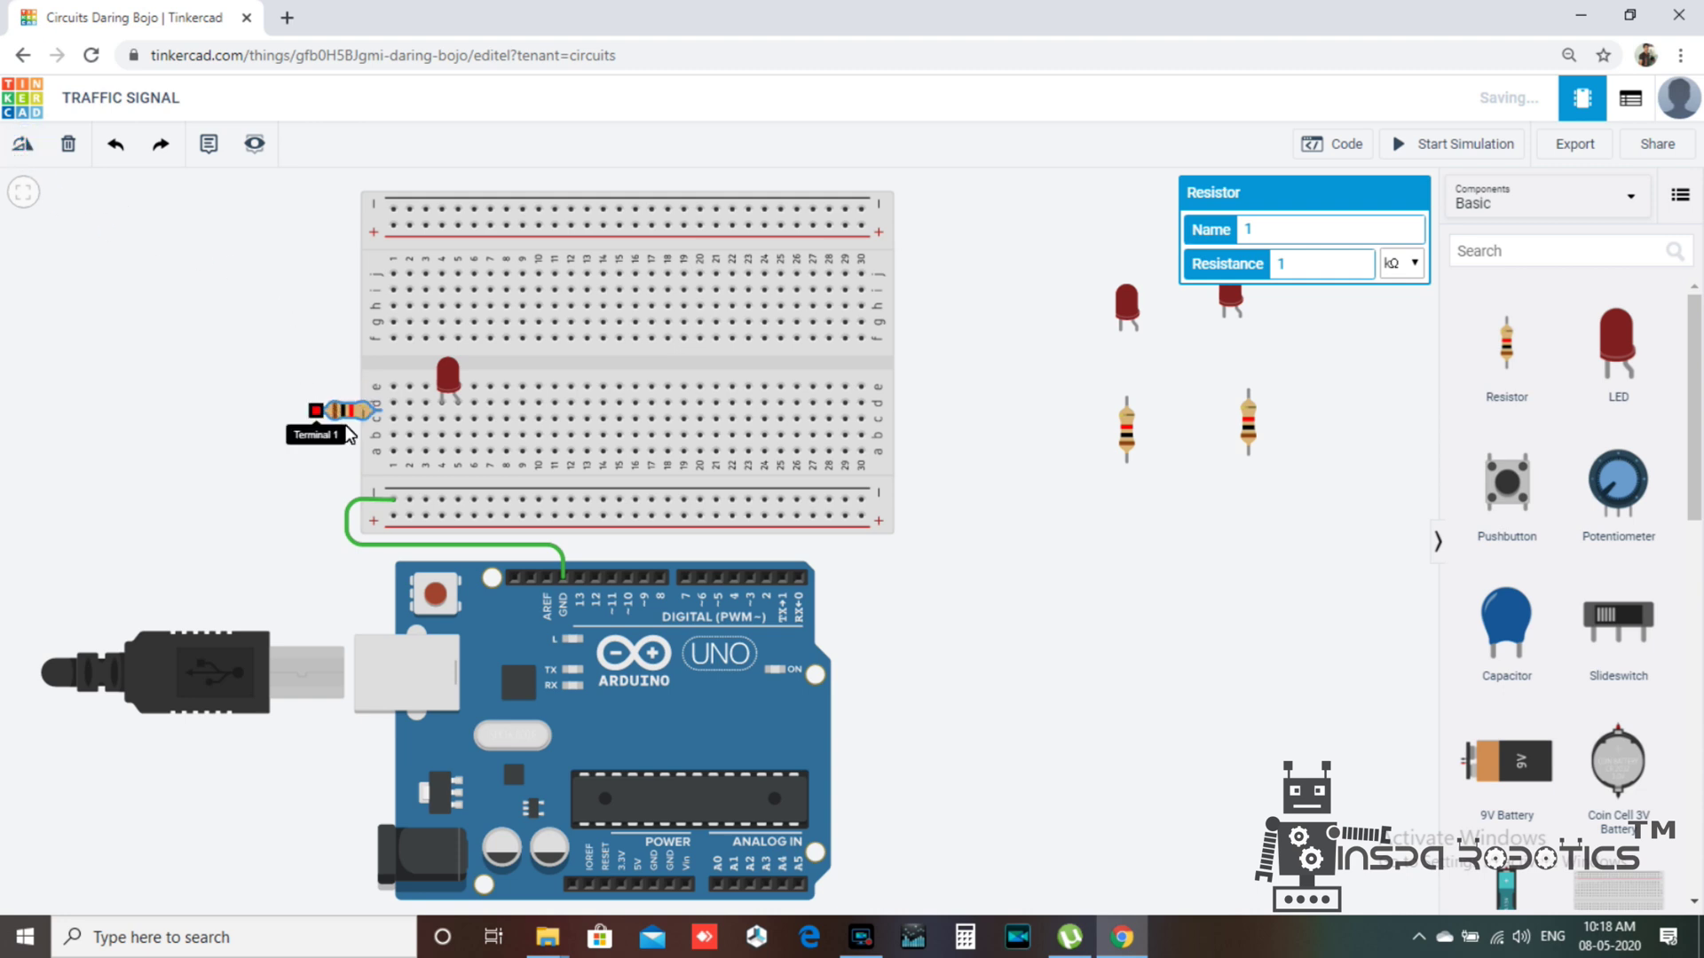
pyautogui.moveTo(346, 414)
pyautogui.mouseDown()
pyautogui.moveTo(509, 437)
pyautogui.moveTo(493, 446)
pyautogui.mouseUp()
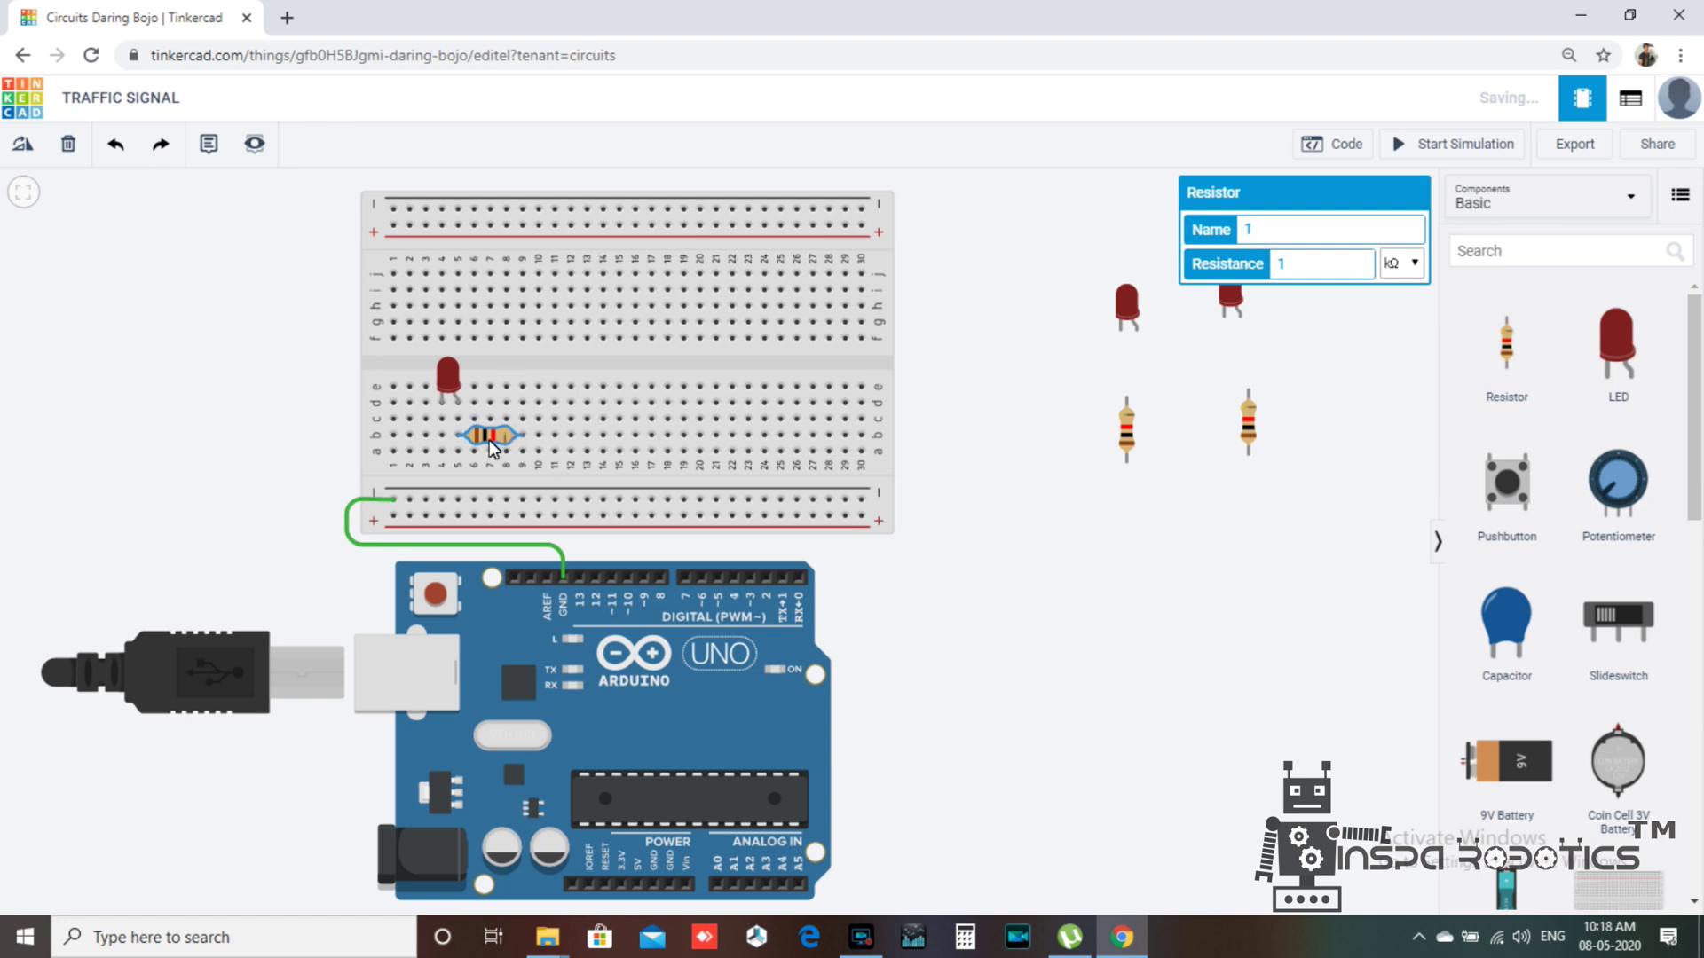
# Wire the first resistor to one LED leg and, with bends, to pin 13
pyautogui.click(462, 432)
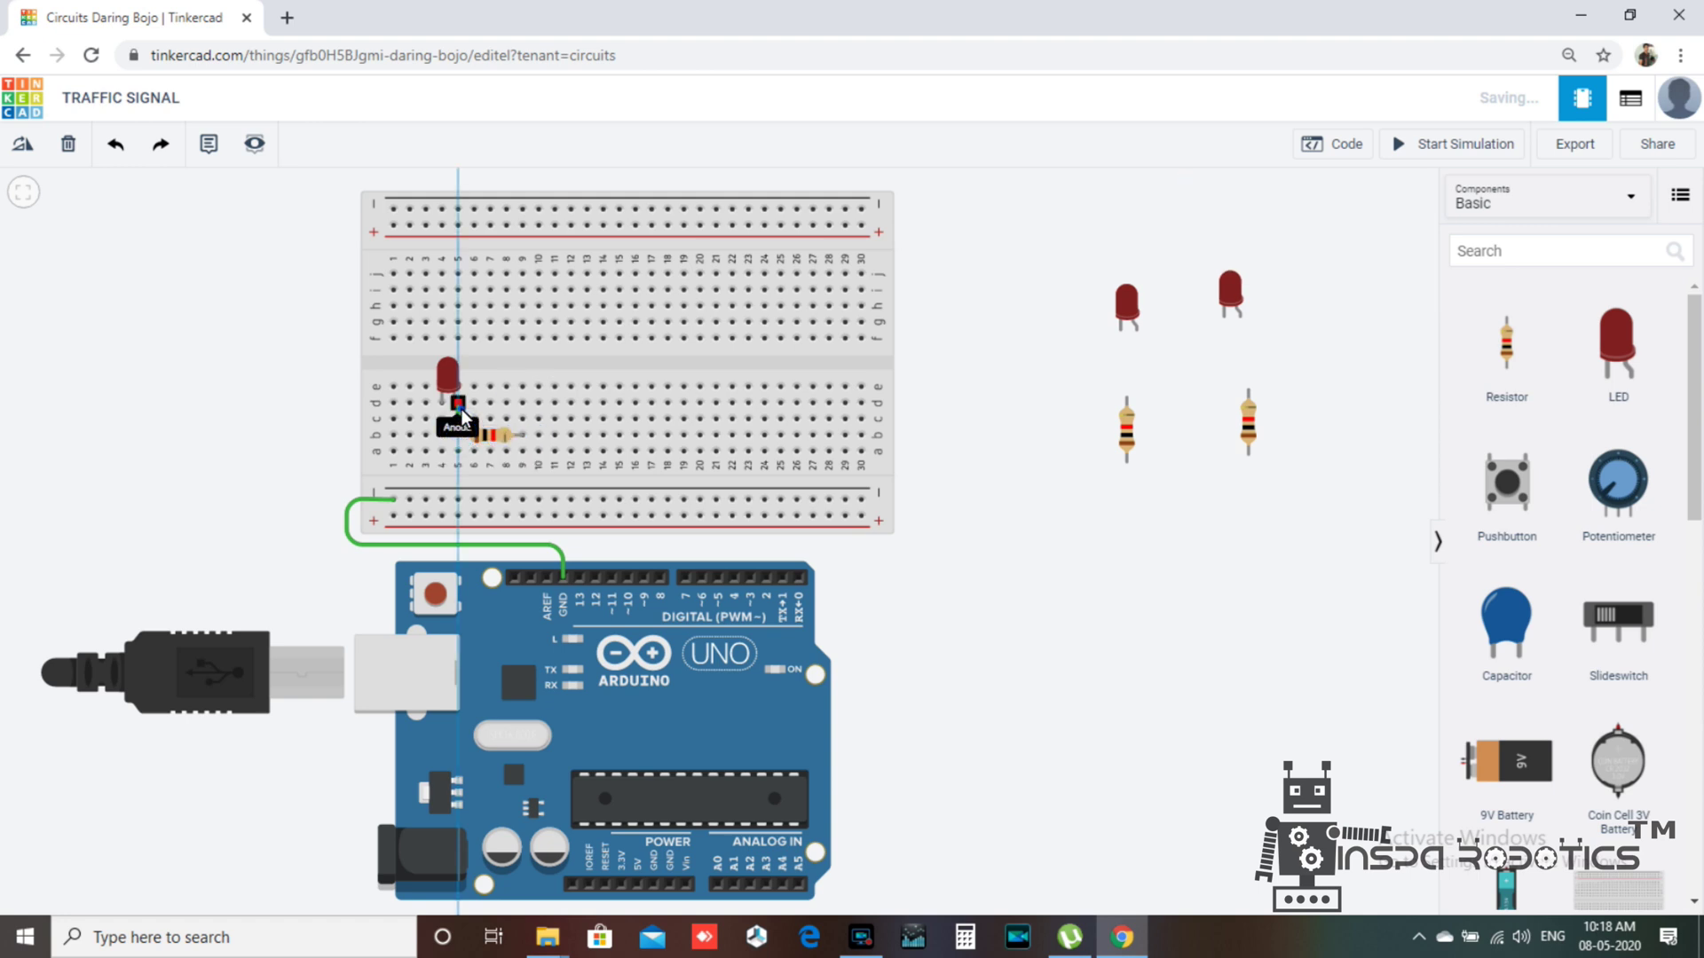
pyautogui.click(459, 405)
pyautogui.click(636, 422)
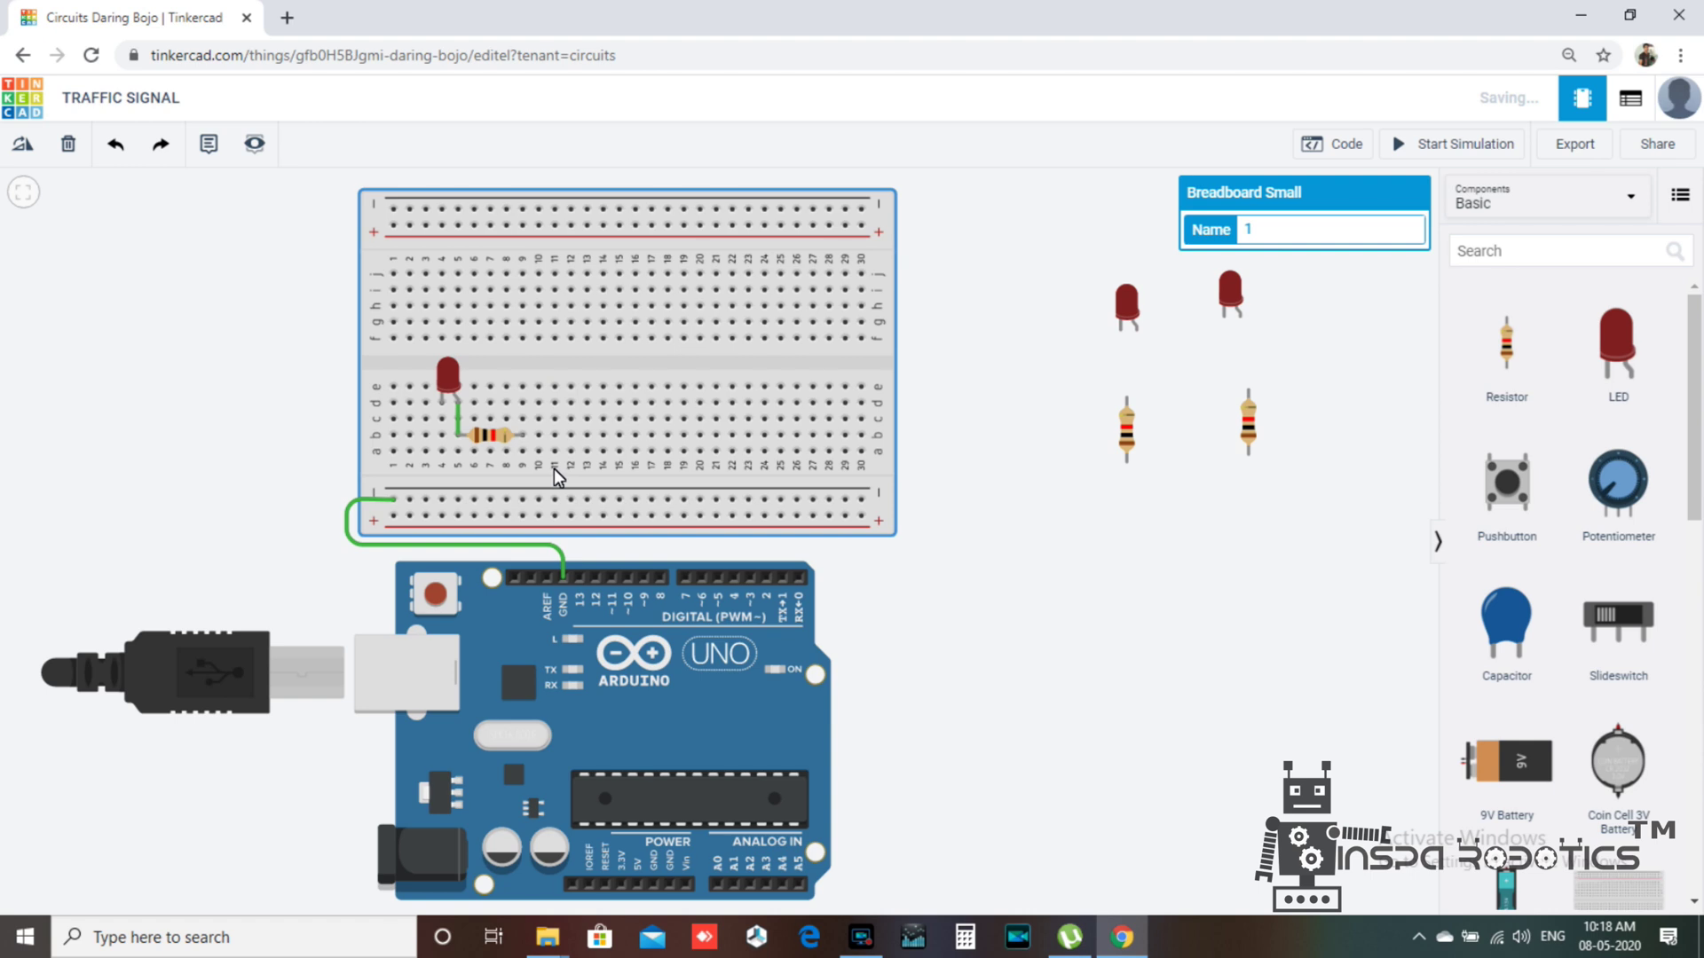
pyautogui.click(524, 435)
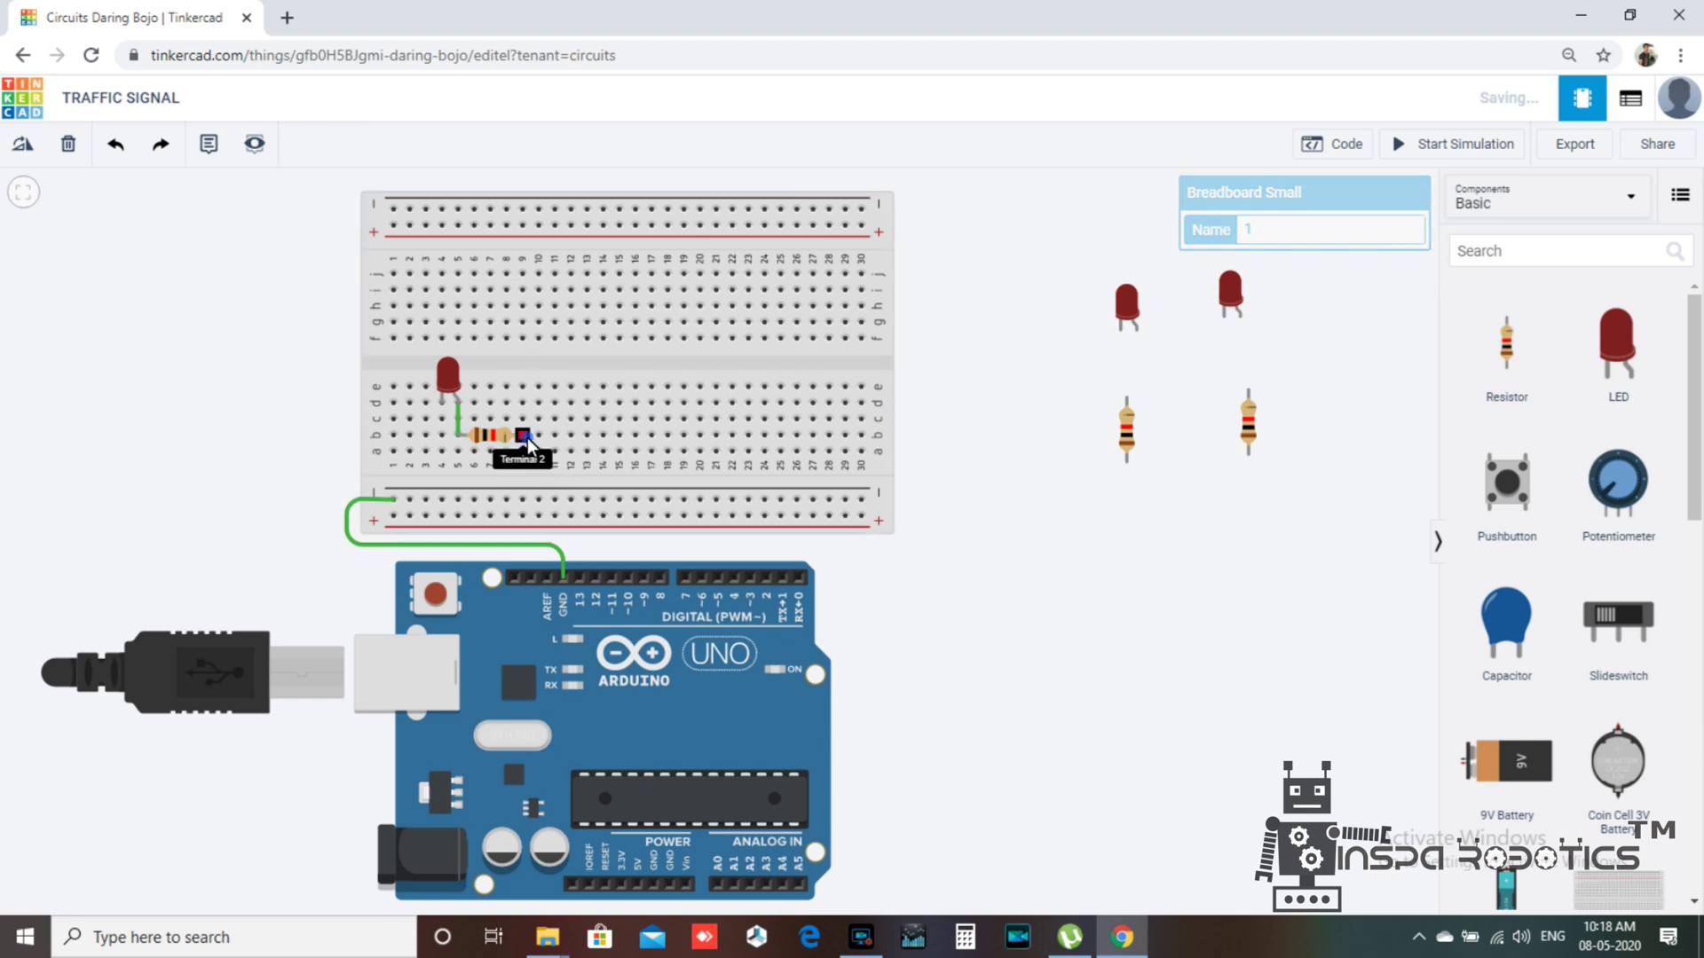
pyautogui.click(524, 533)
pyautogui.click(575, 534)
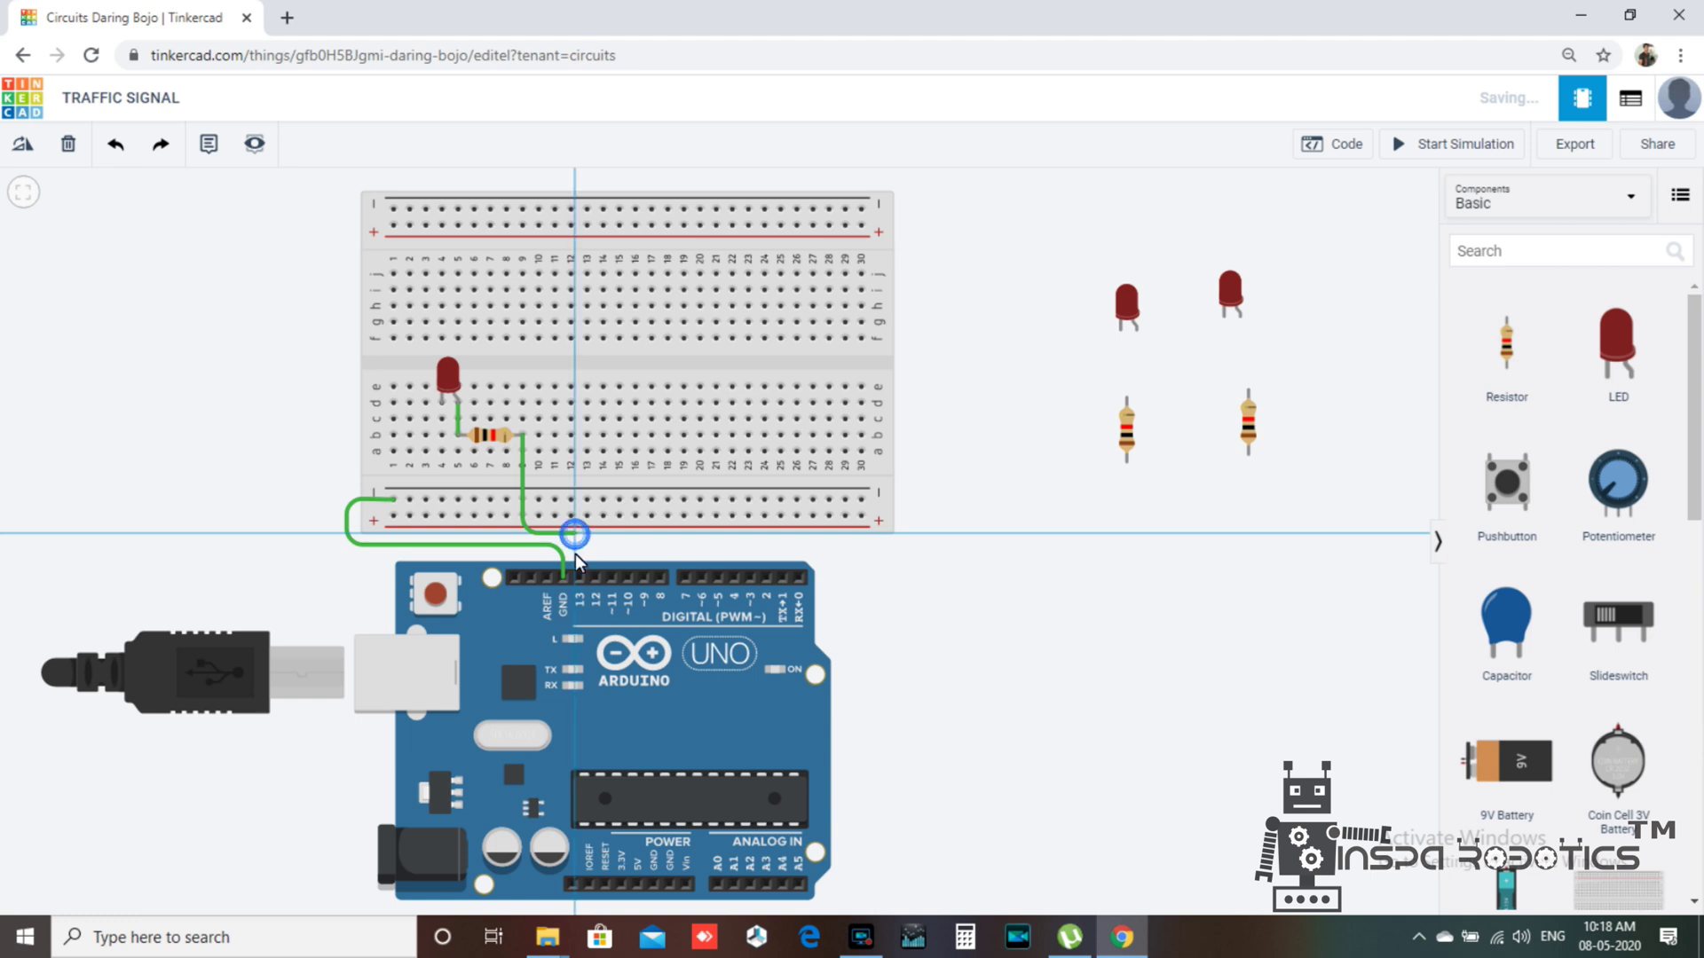
pyautogui.click(584, 576)
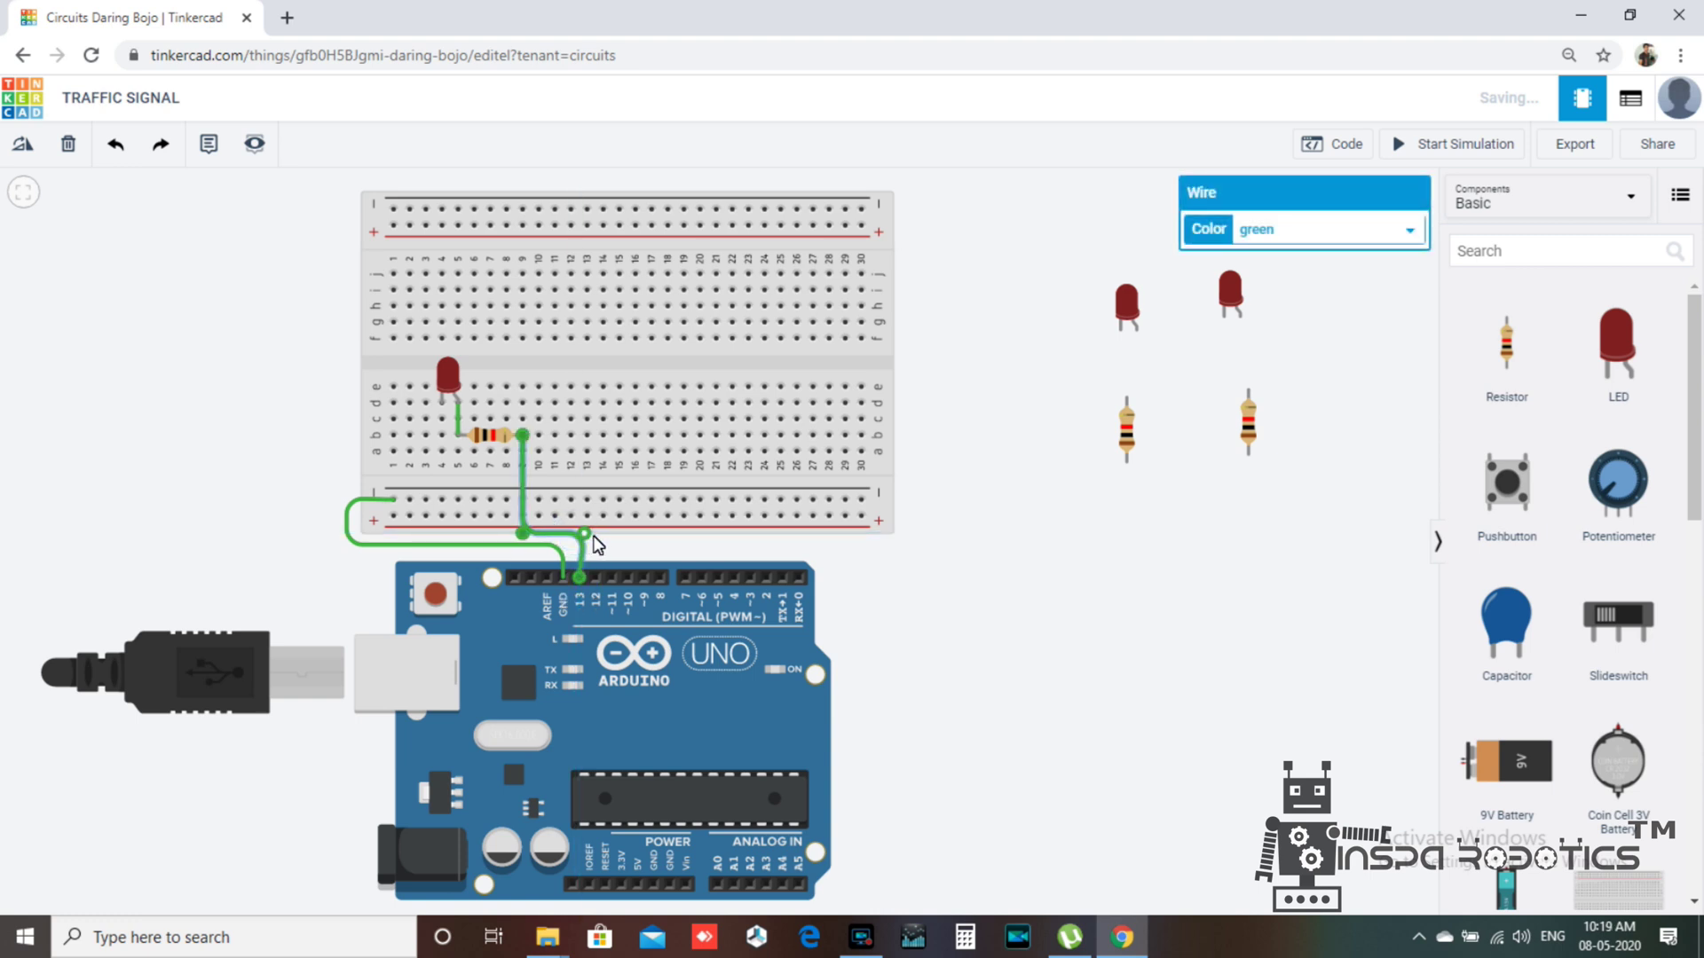
pyautogui.click(547, 465)
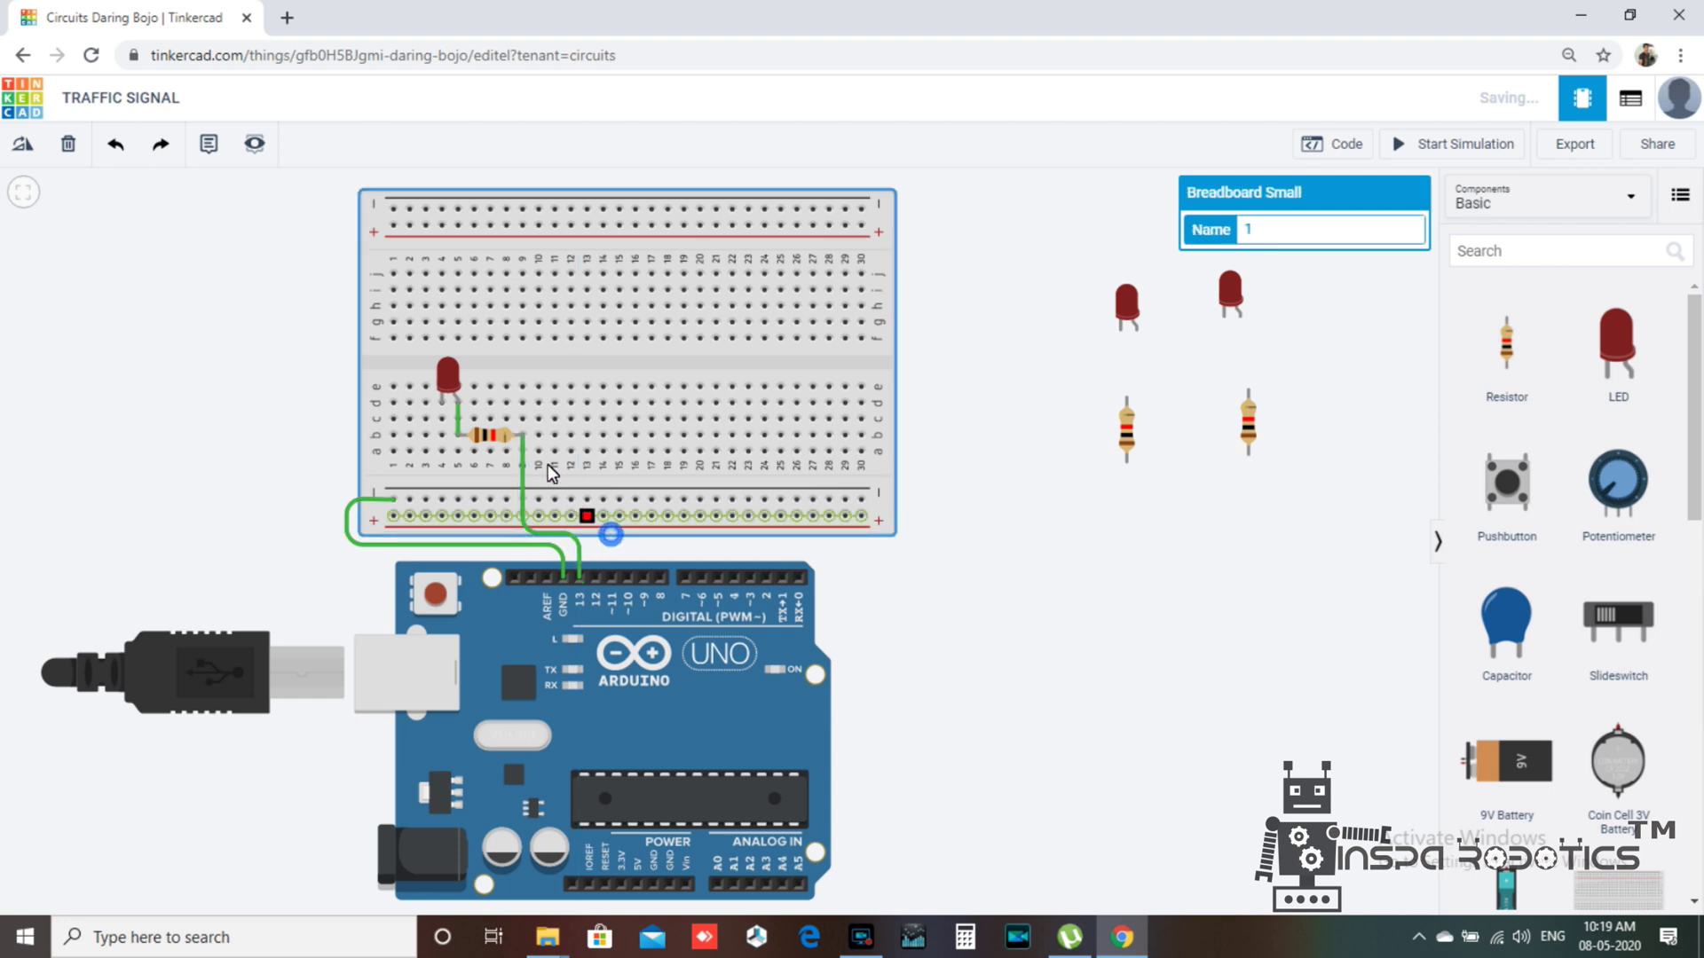
# Run the first LED's cathode to the ground rail and move the second LED onto the breadboard
pyautogui.click(444, 401)
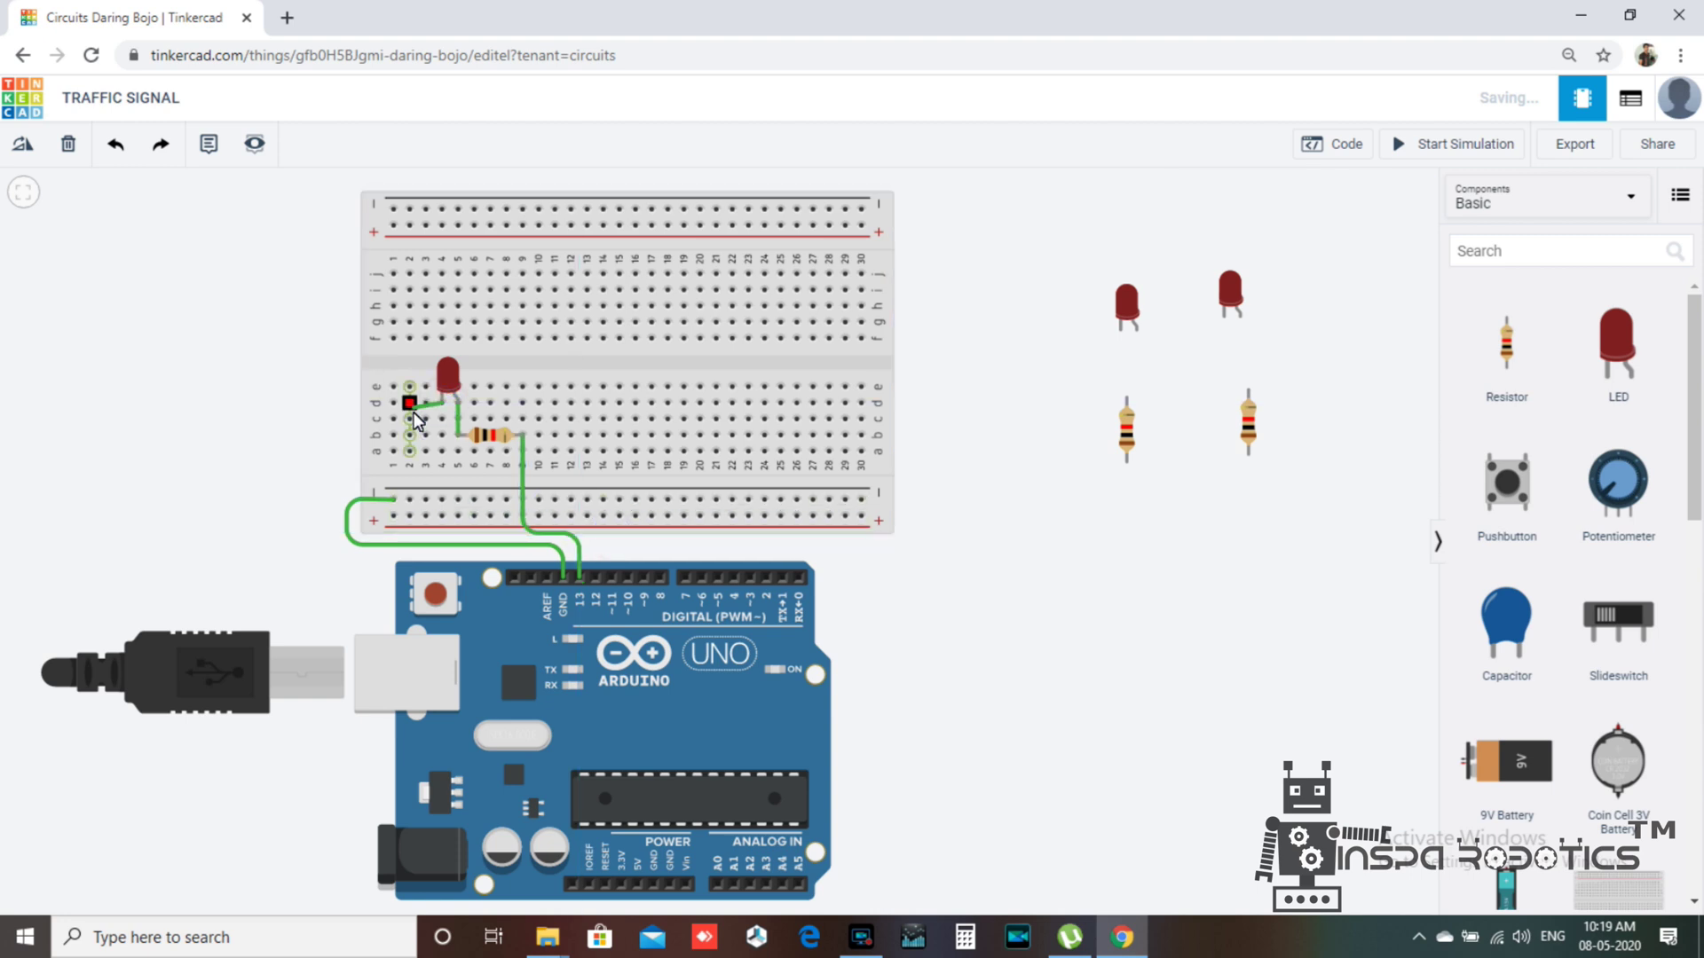
pyautogui.click(443, 500)
pyautogui.click(1038, 573)
pyautogui.moveTo(1116, 306)
pyautogui.mouseDown()
pyautogui.moveTo(816, 313)
pyautogui.moveTo(601, 369)
pyautogui.mouseUp()
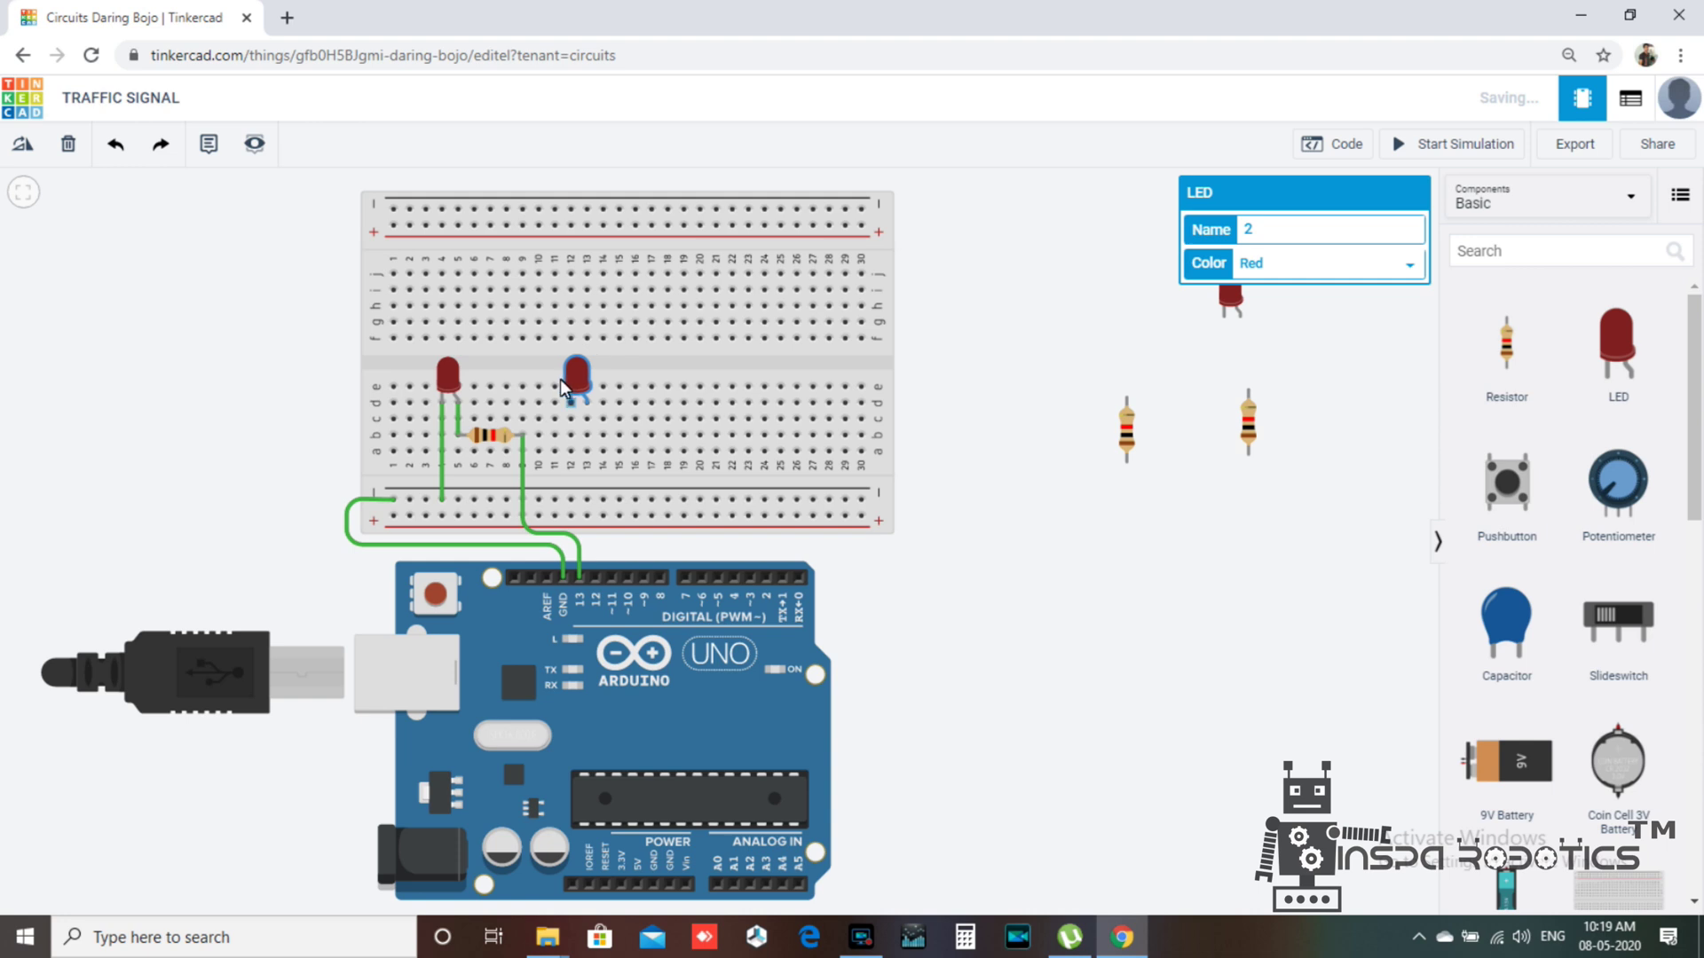
# Turn the second resistor horizontal, place it near column 17, and wire it to the LED leg
pyautogui.click(1120, 432)
pyautogui.click(23, 144)
pyautogui.click(23, 145)
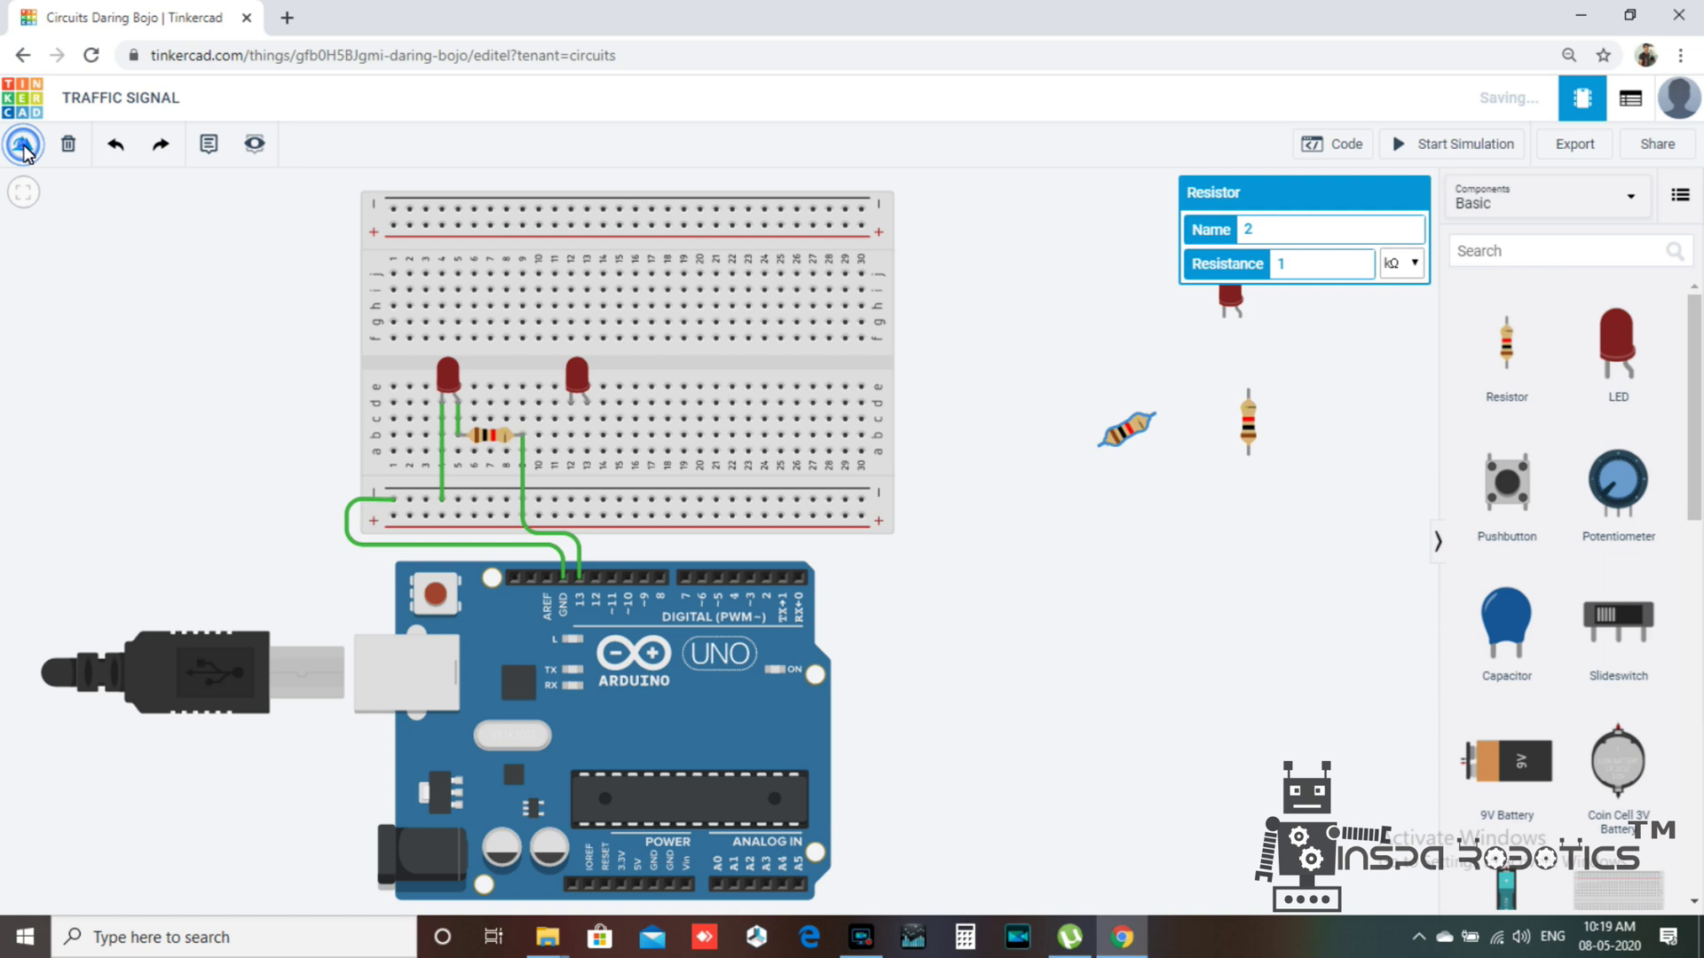
pyautogui.moveTo(1129, 431); pyautogui.dragTo(601, 436)
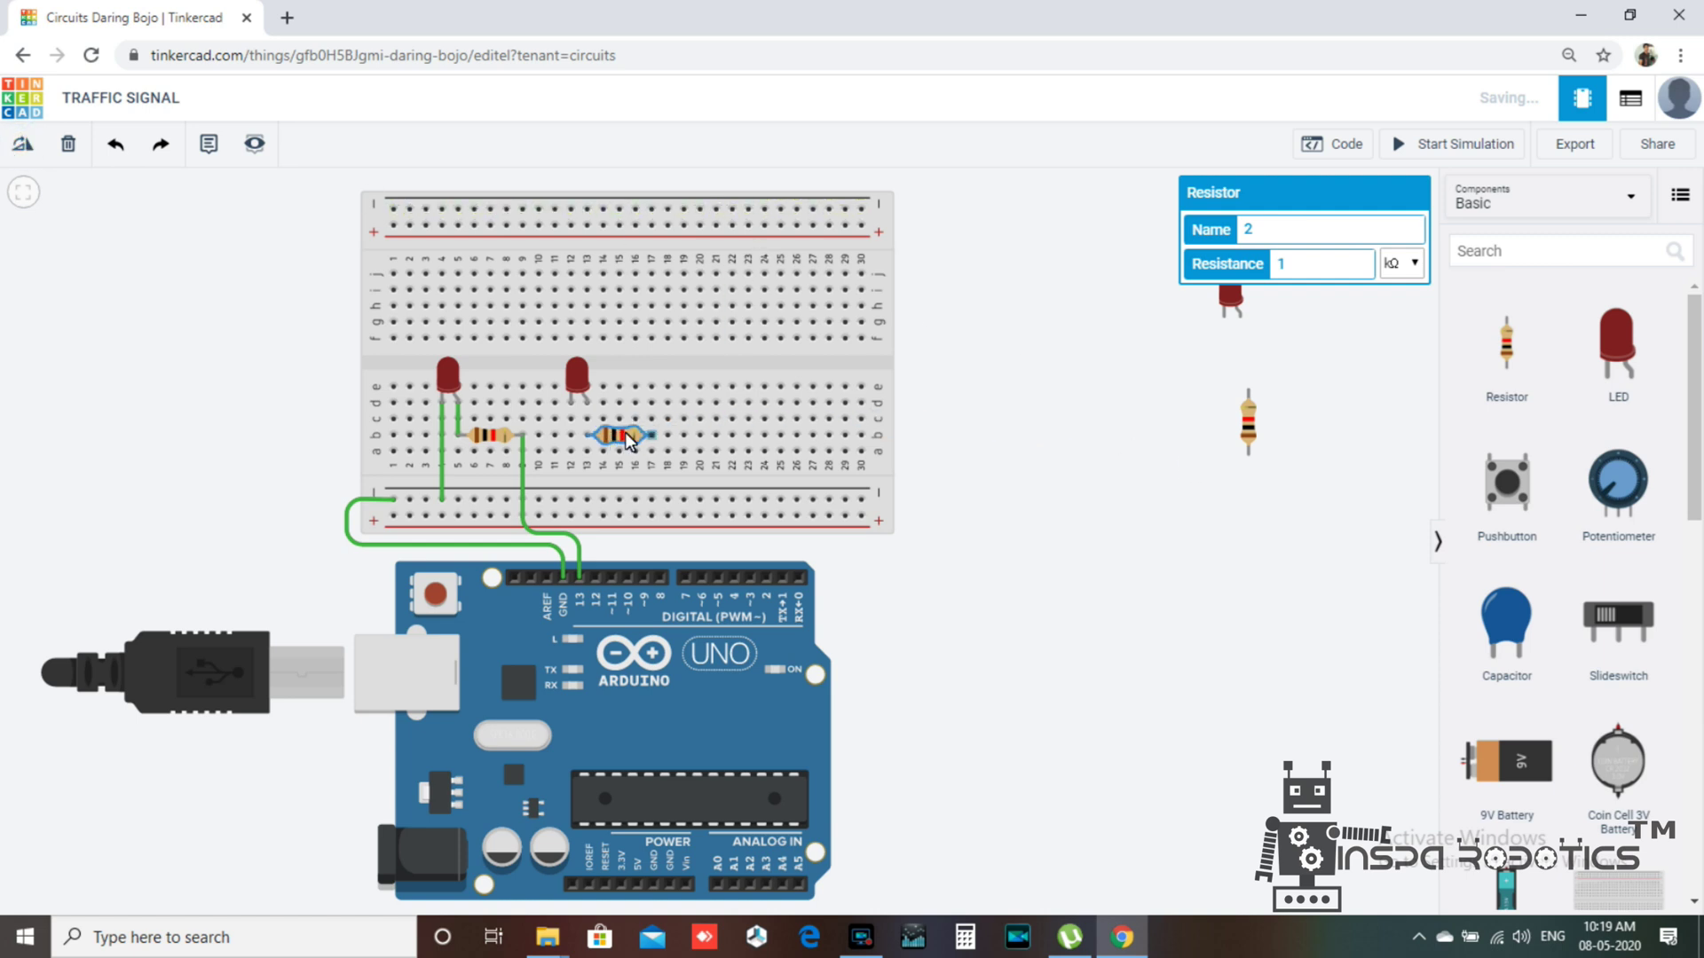
pyautogui.click(586, 433)
pyautogui.click(586, 404)
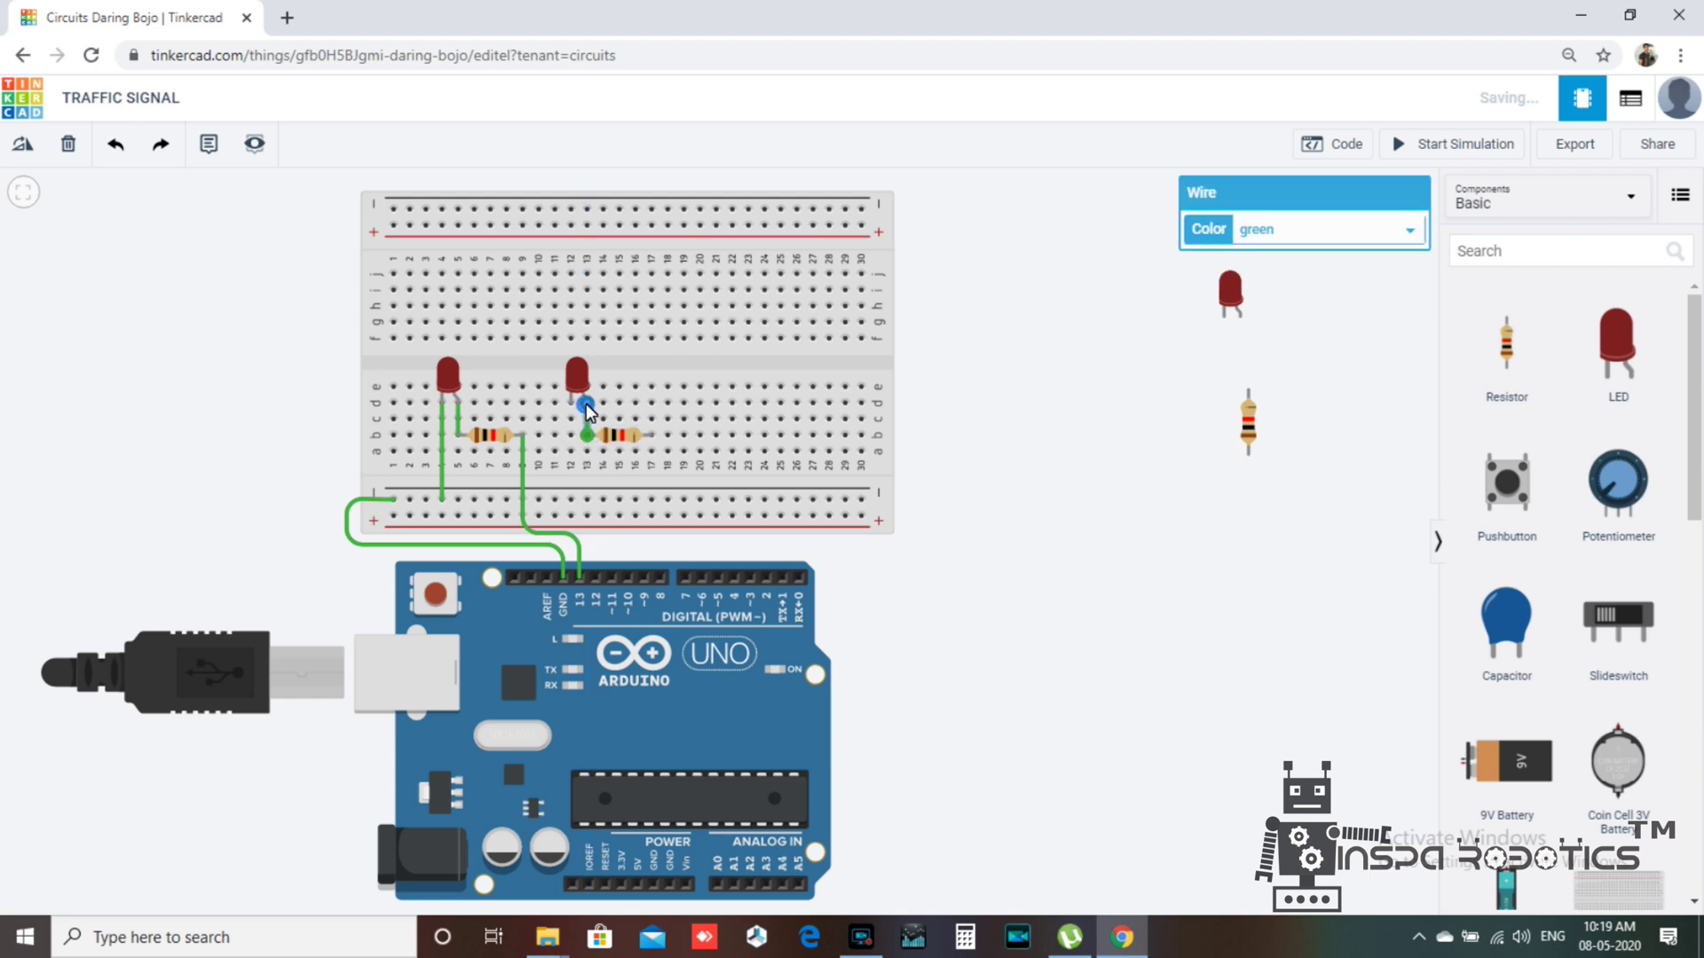
# Wire the second resistor to pin 12 and the LED's other leg to the ground rail
pyautogui.click(653, 435)
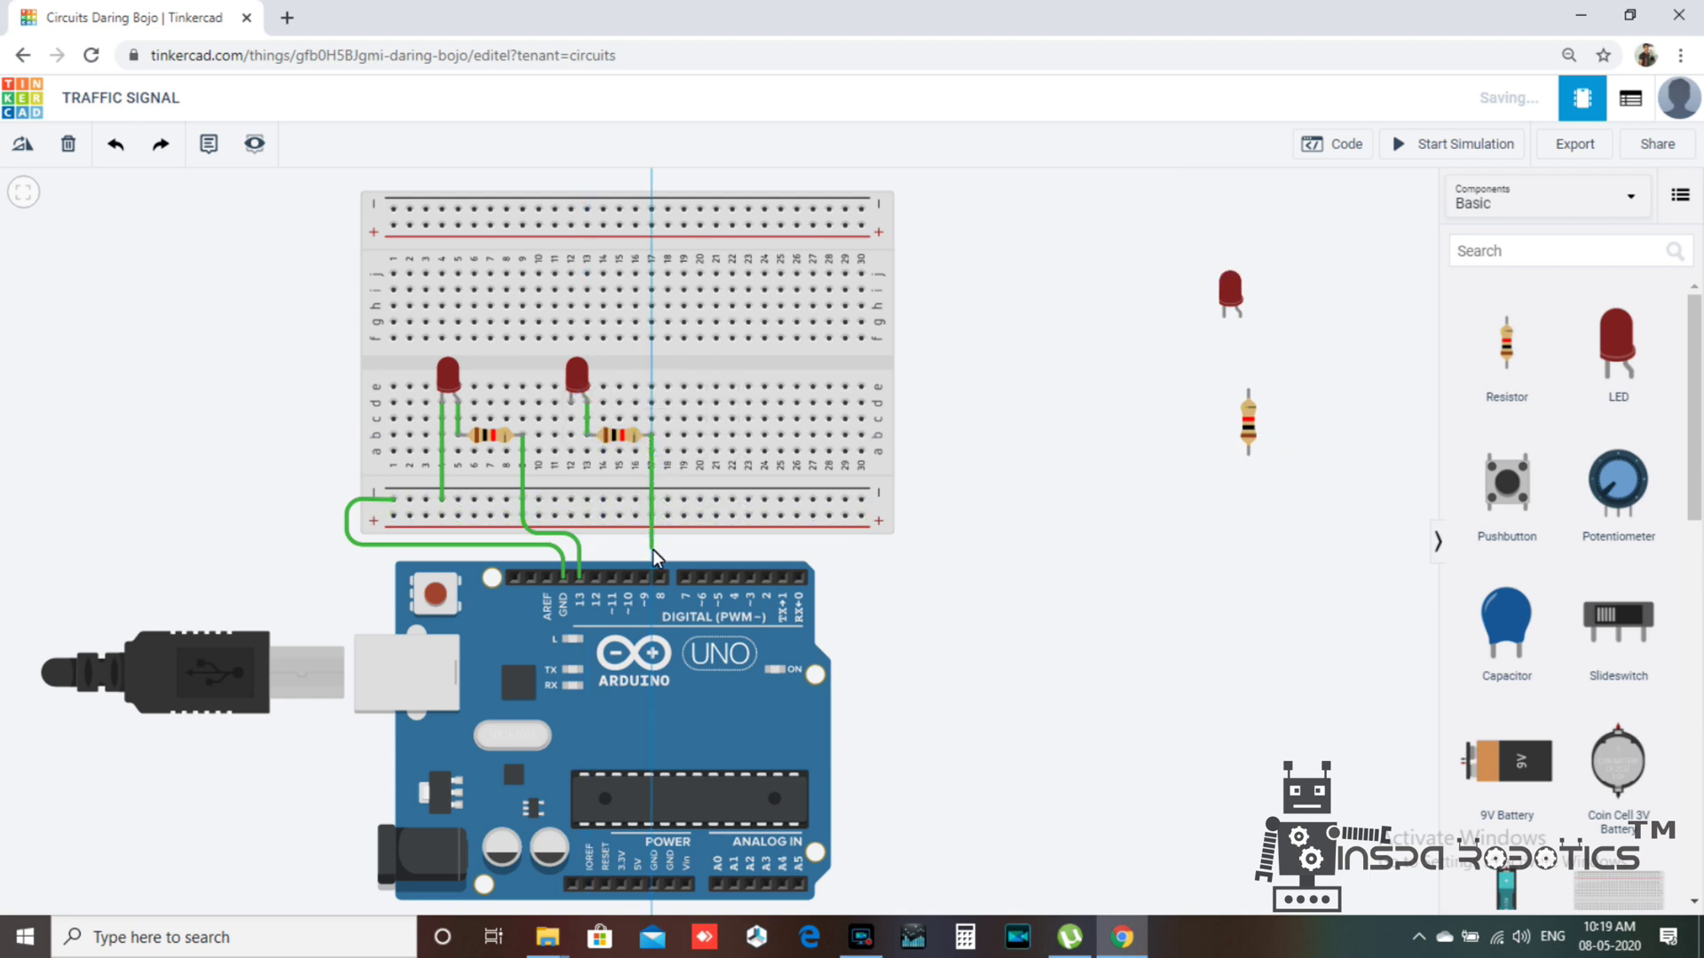
pyautogui.click(652, 550)
pyautogui.click(595, 550)
pyautogui.click(595, 577)
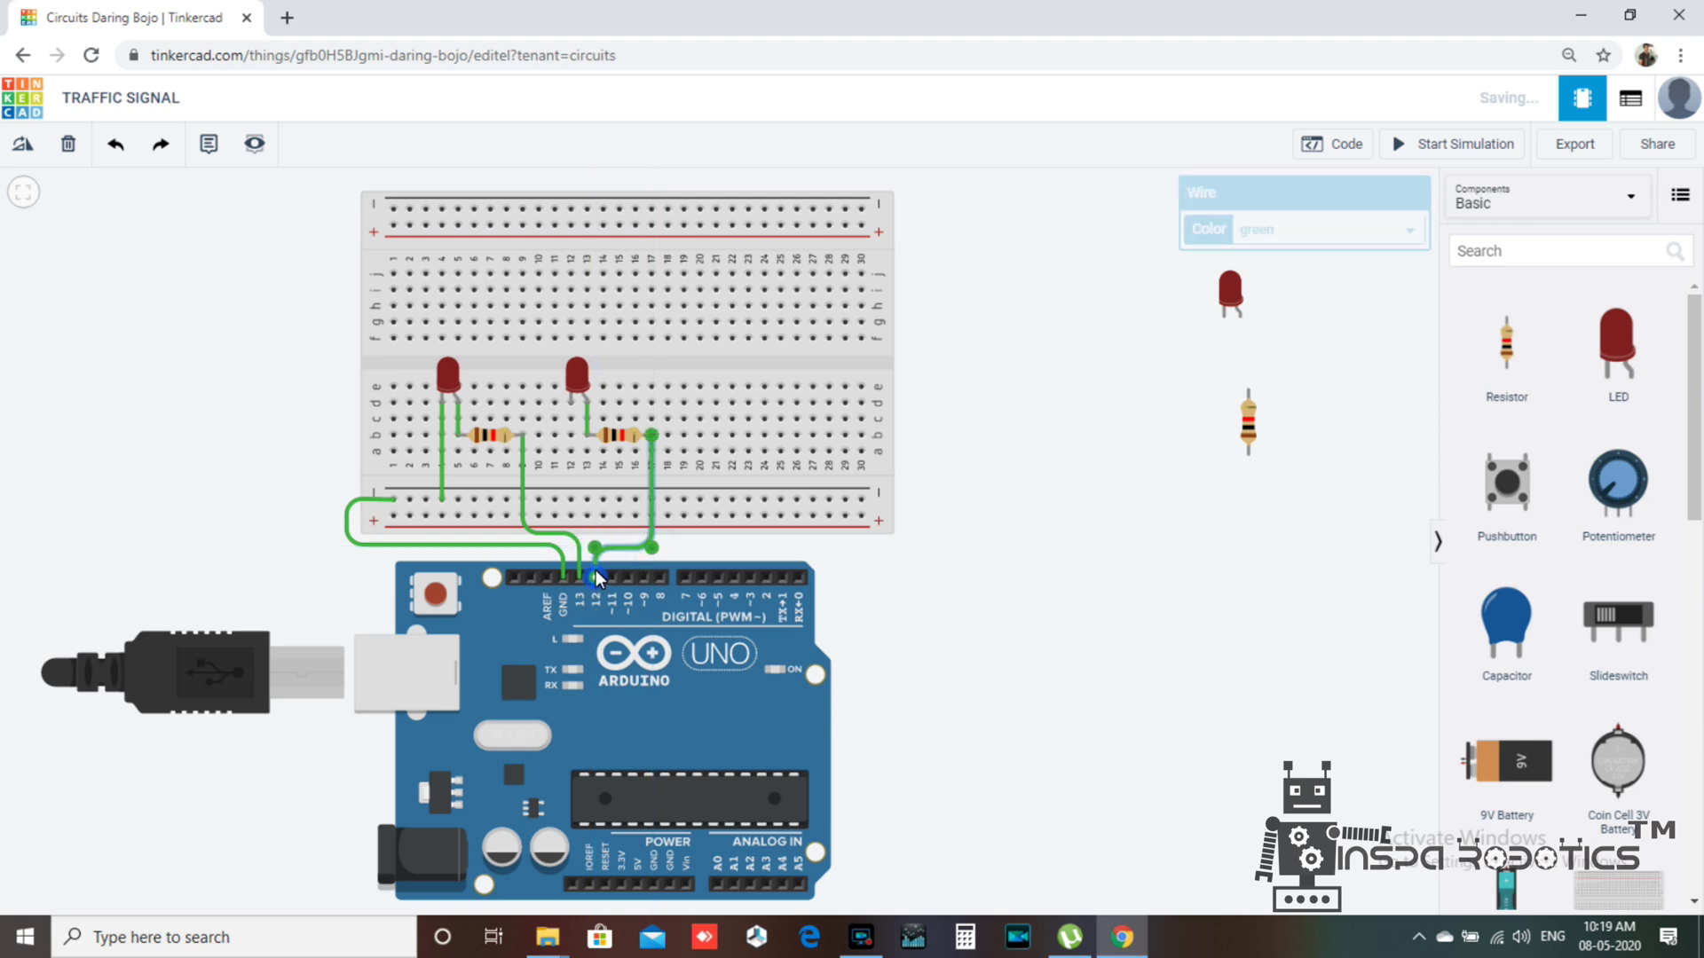
pyautogui.click(826, 550)
pyautogui.click(570, 399)
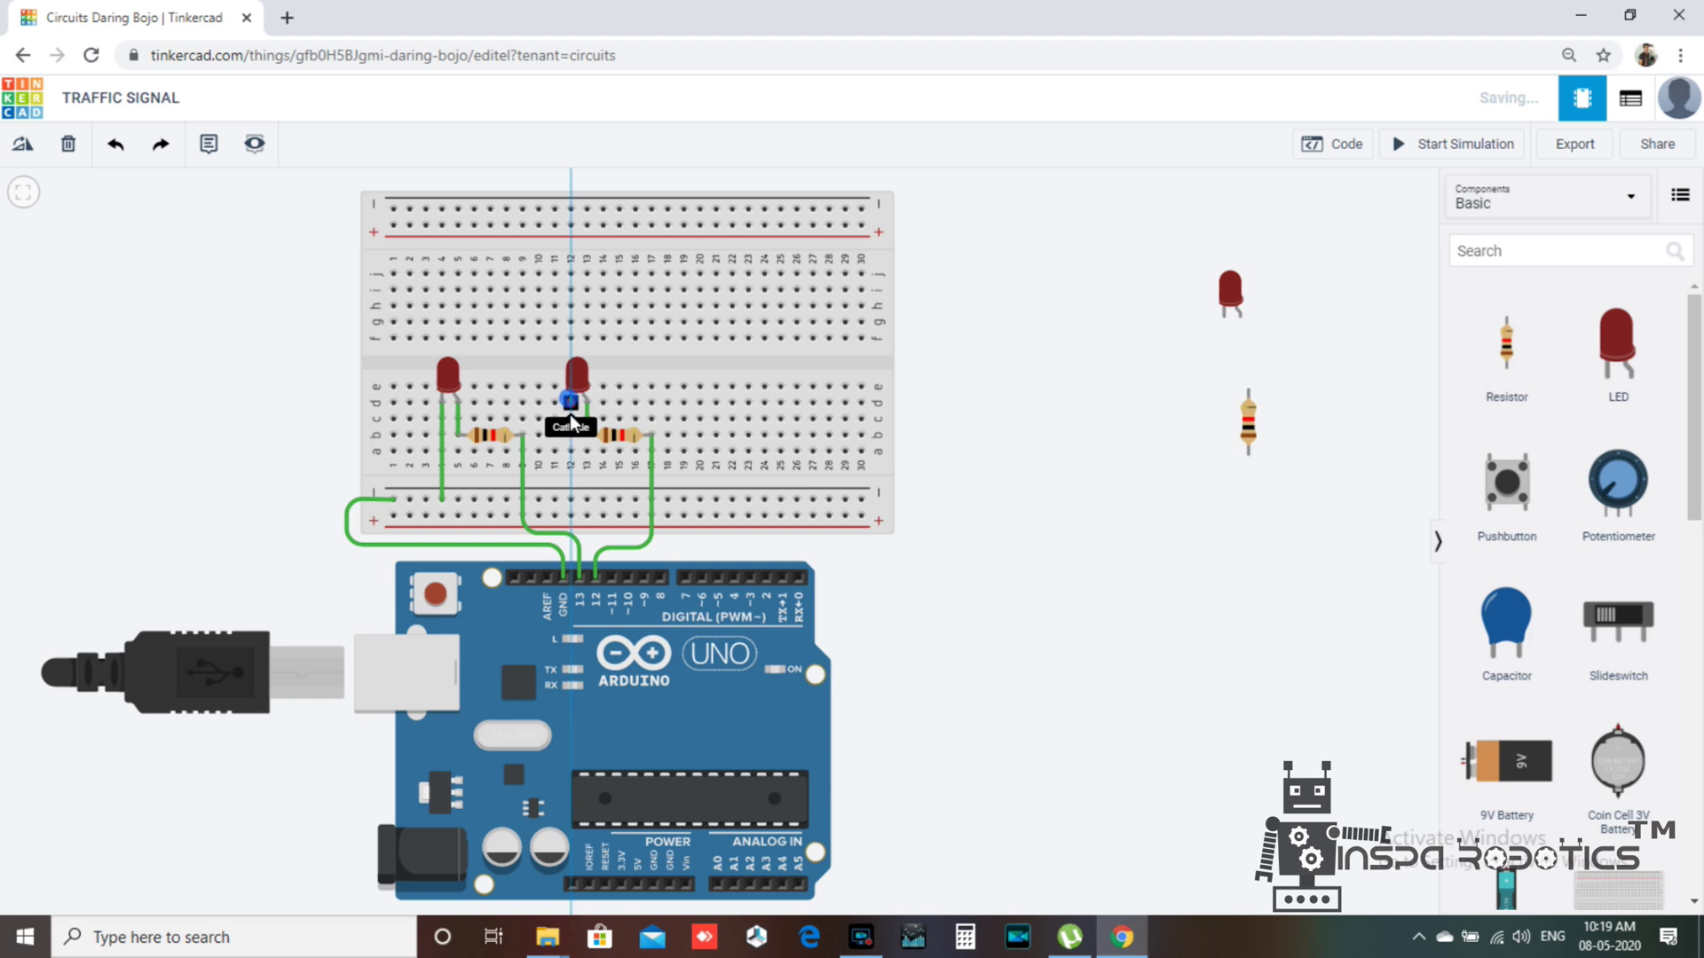
pyautogui.click(572, 502)
pyautogui.click(1039, 583)
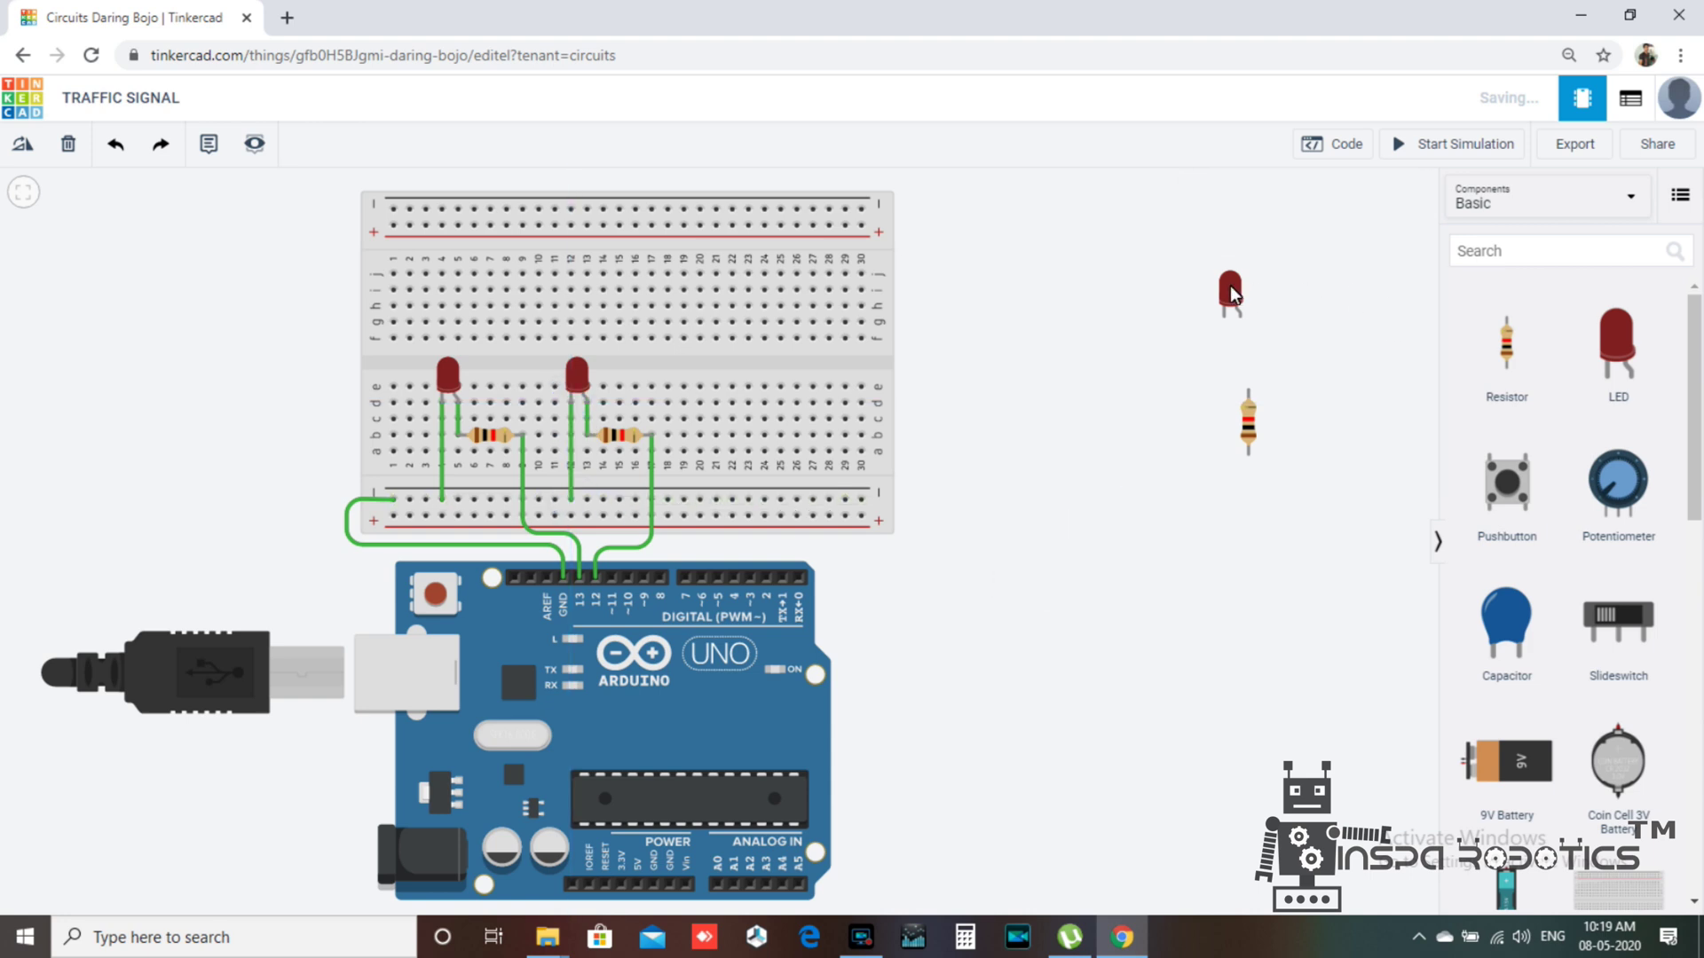
# Place the third LED on the breadboard and its horizontal resistor near column 23
pyautogui.moveTo(1231, 287); pyautogui.dragTo(700, 393)
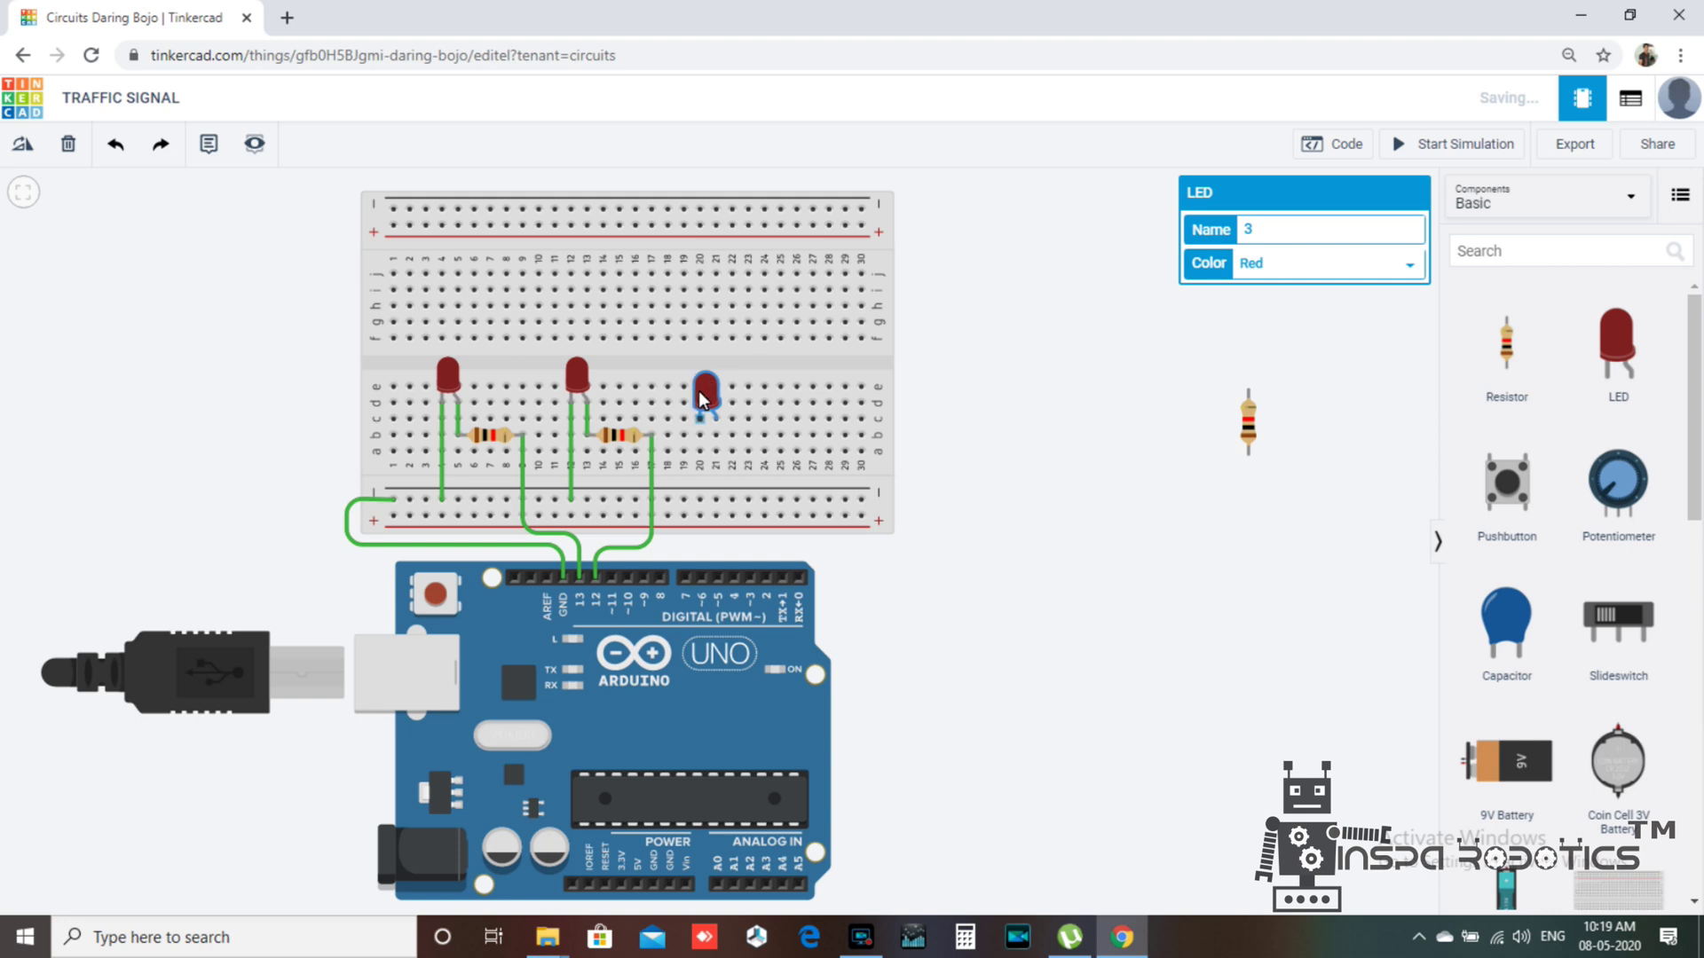
pyautogui.moveTo(699, 392); pyautogui.dragTo(702, 376)
pyautogui.click(1248, 424)
pyautogui.click(32, 148)
pyautogui.click(32, 148)
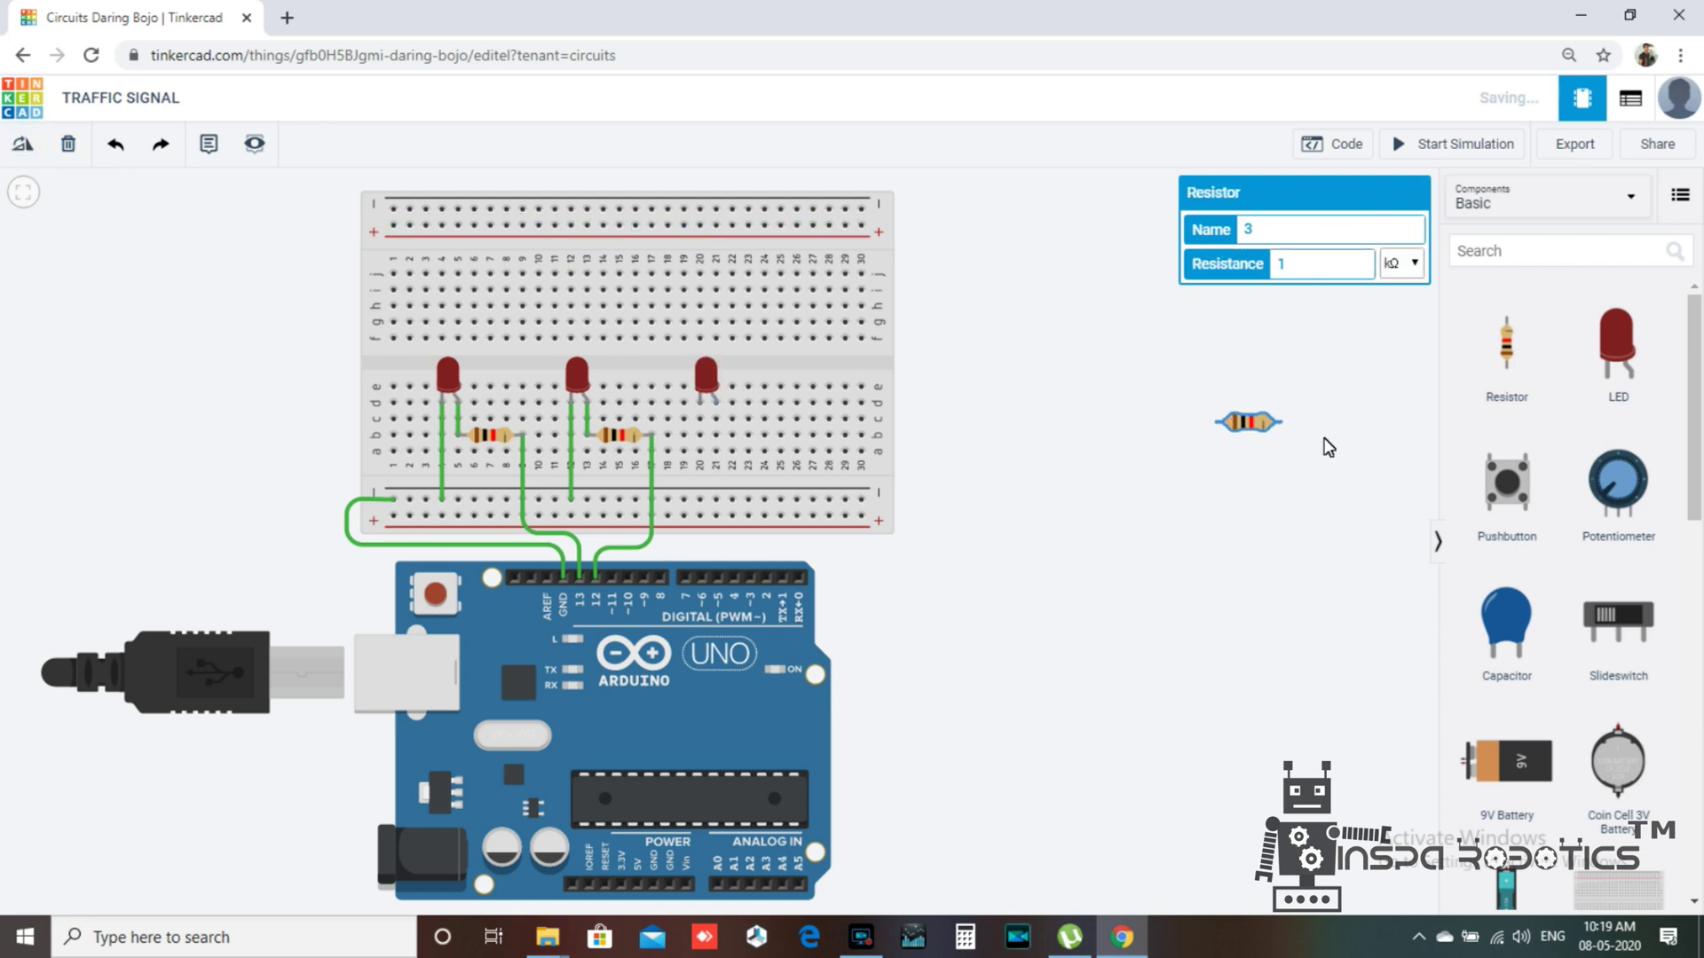
pyautogui.moveTo(1240, 424); pyautogui.dragTo(755, 437)
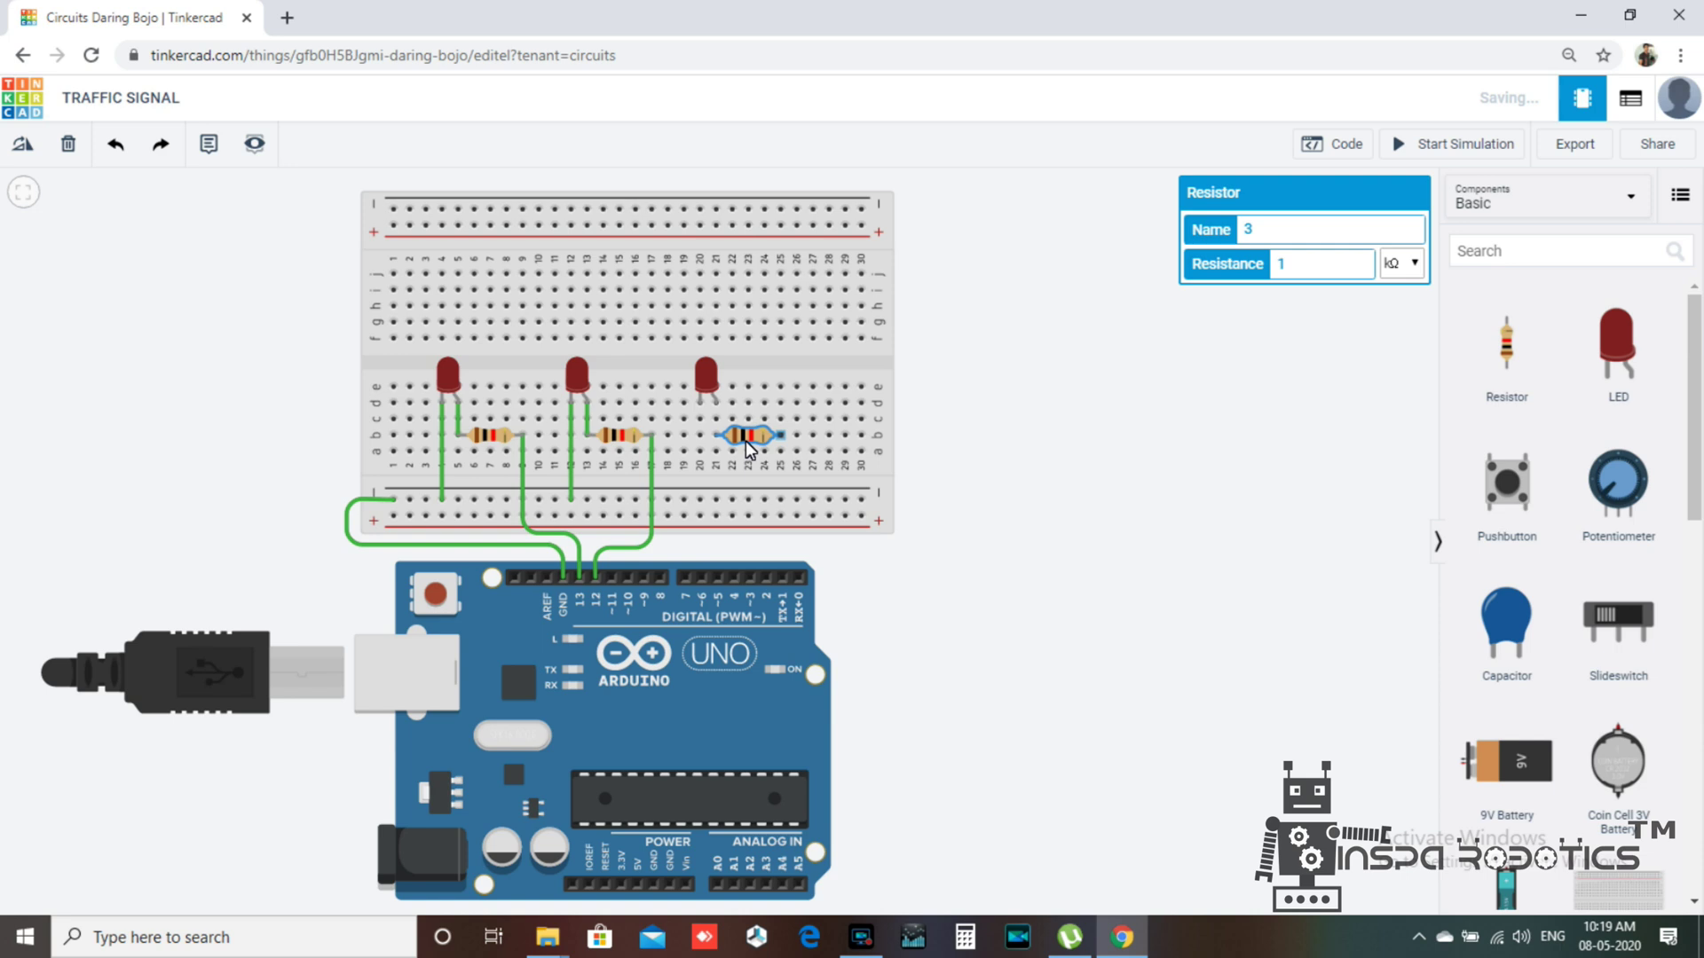
# Wire the third LED's leg to its resistor and the resistor's end to pin 11
pyautogui.click(715, 401)
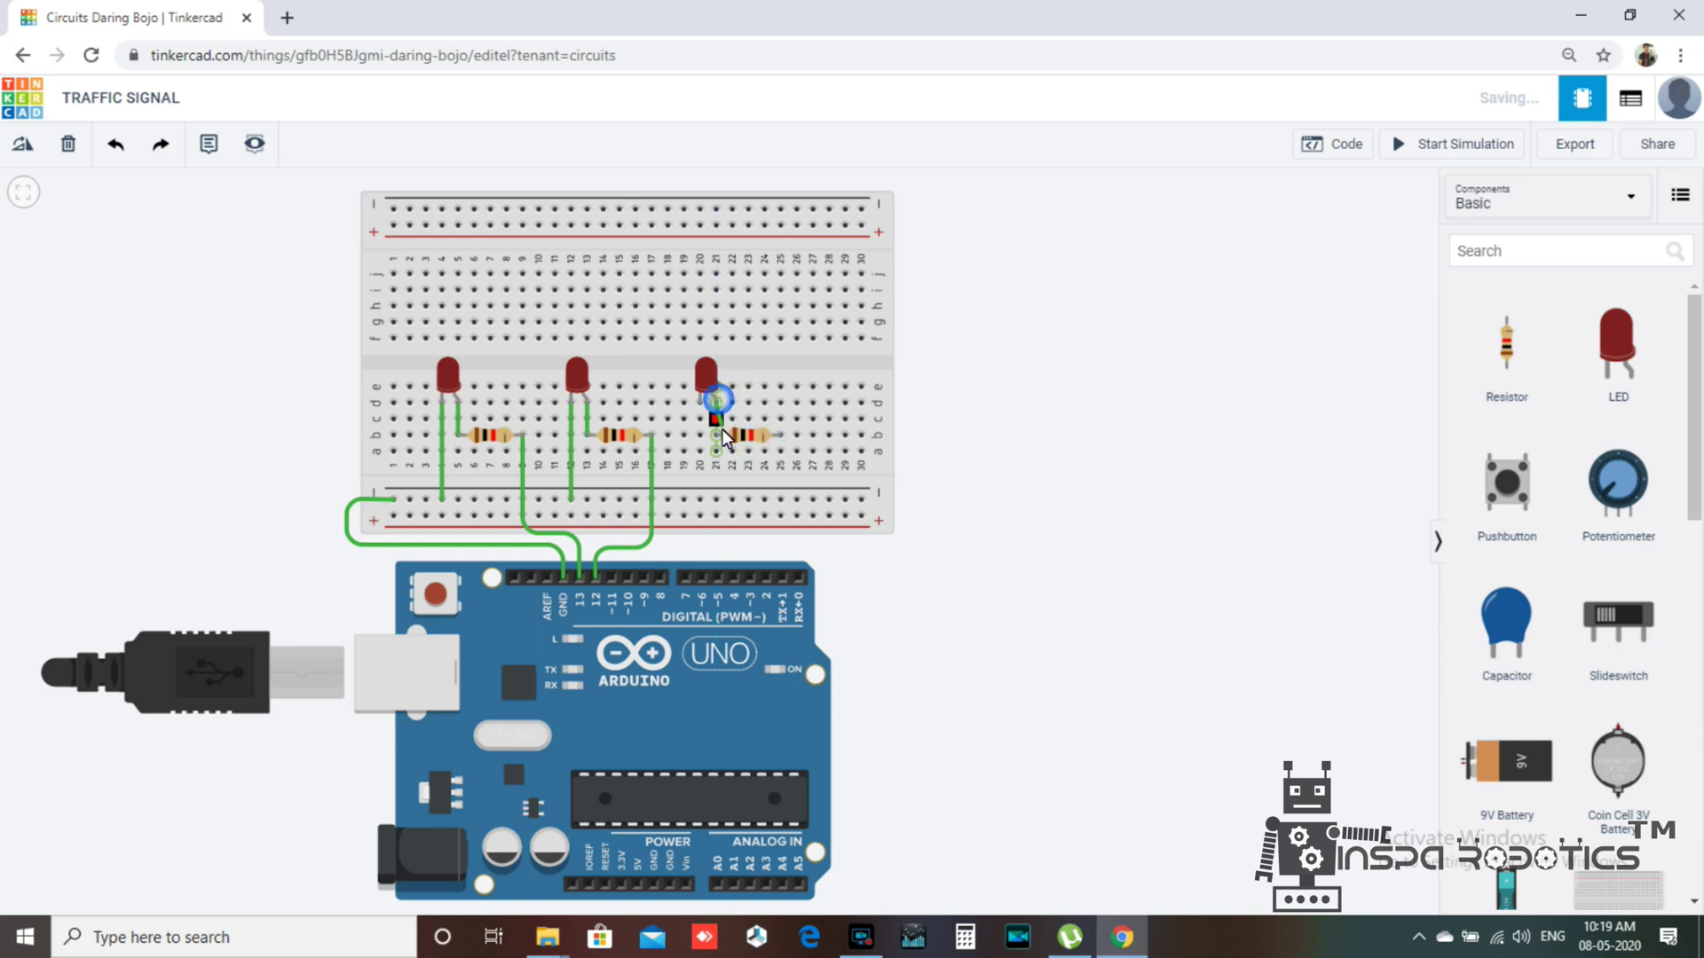
pyautogui.click(721, 434)
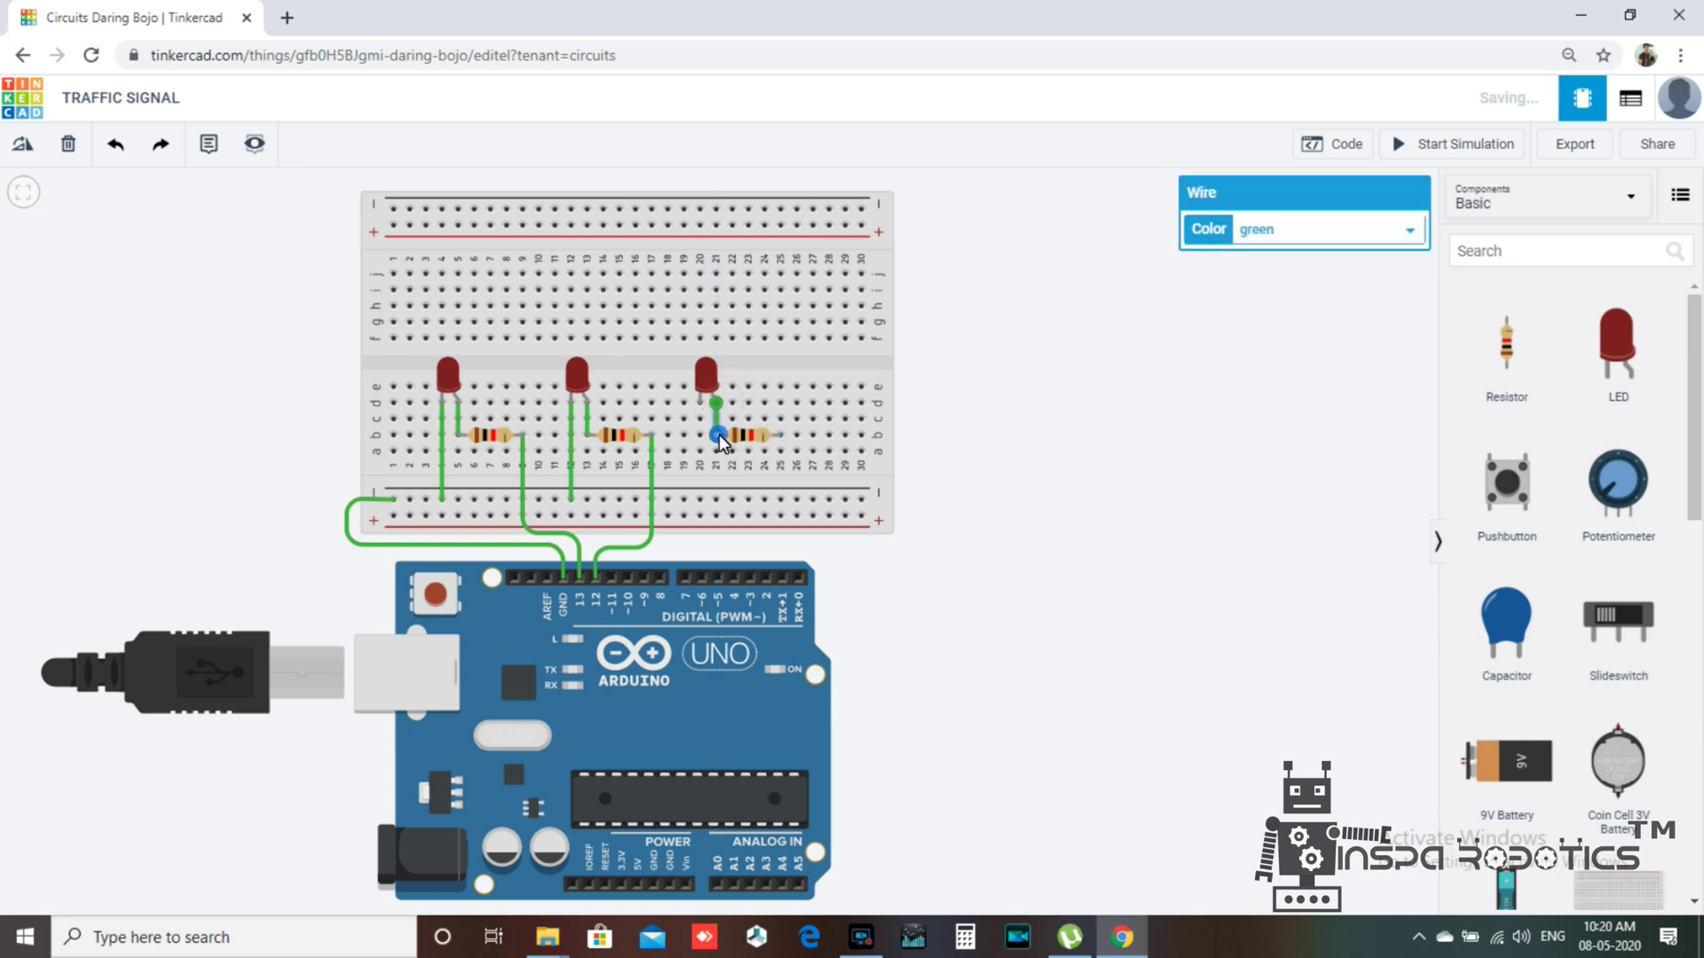
pyautogui.click(960, 489)
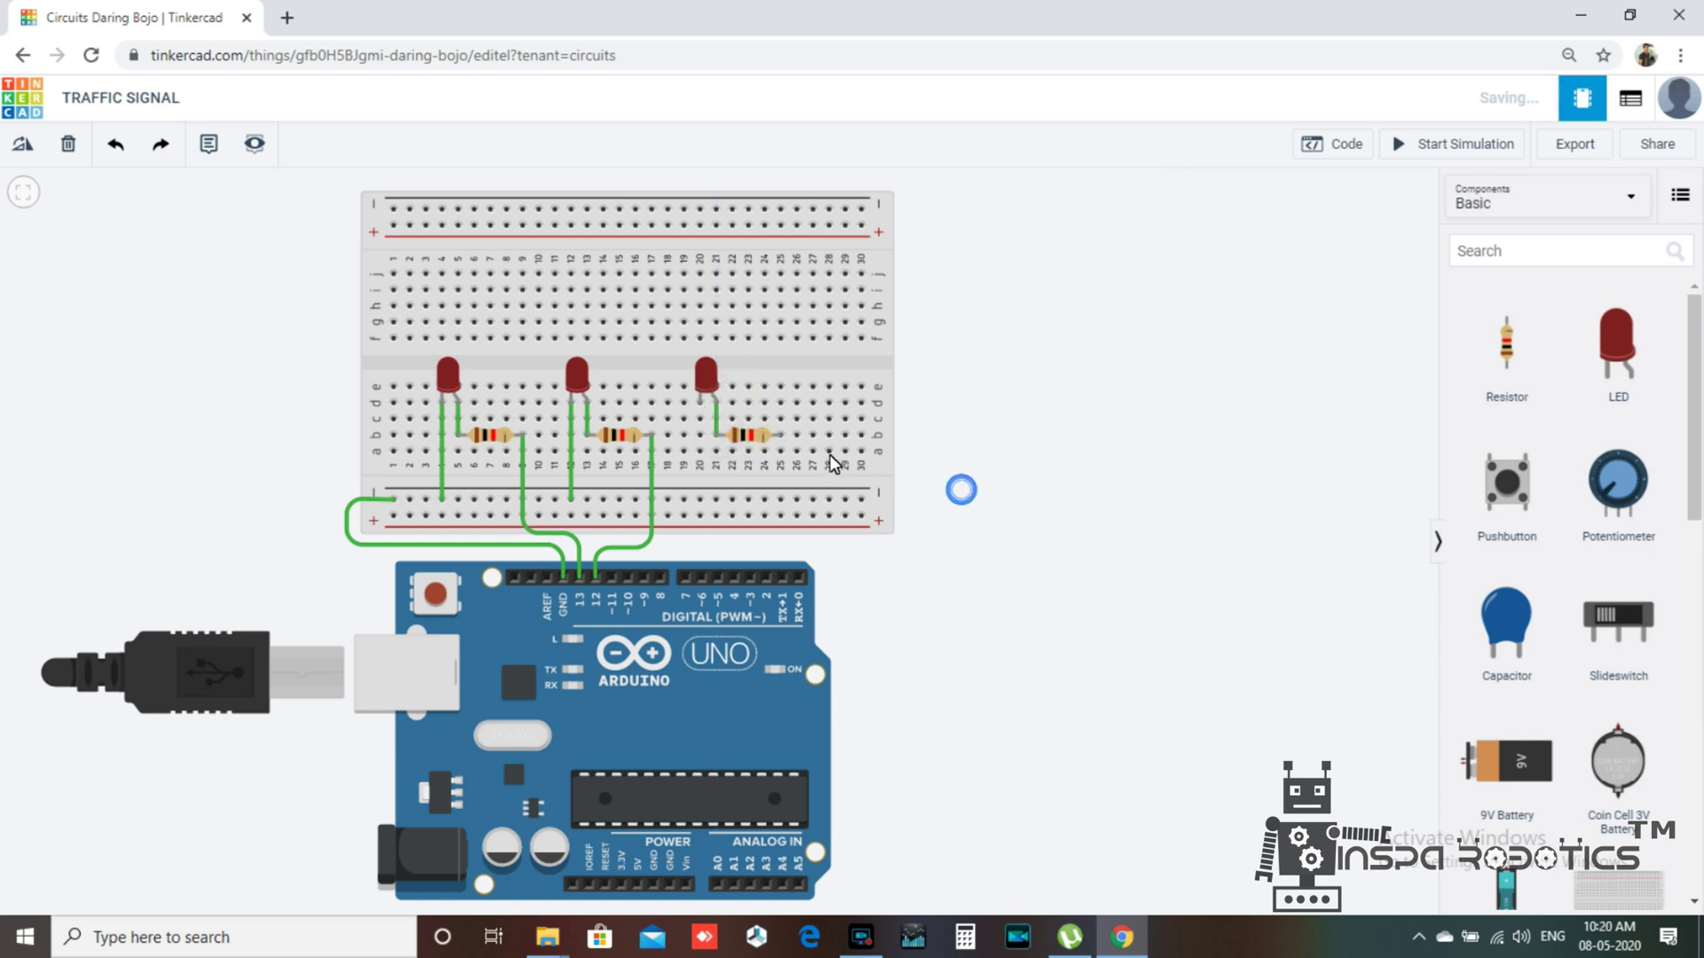
pyautogui.click(782, 437)
pyautogui.click(782, 548)
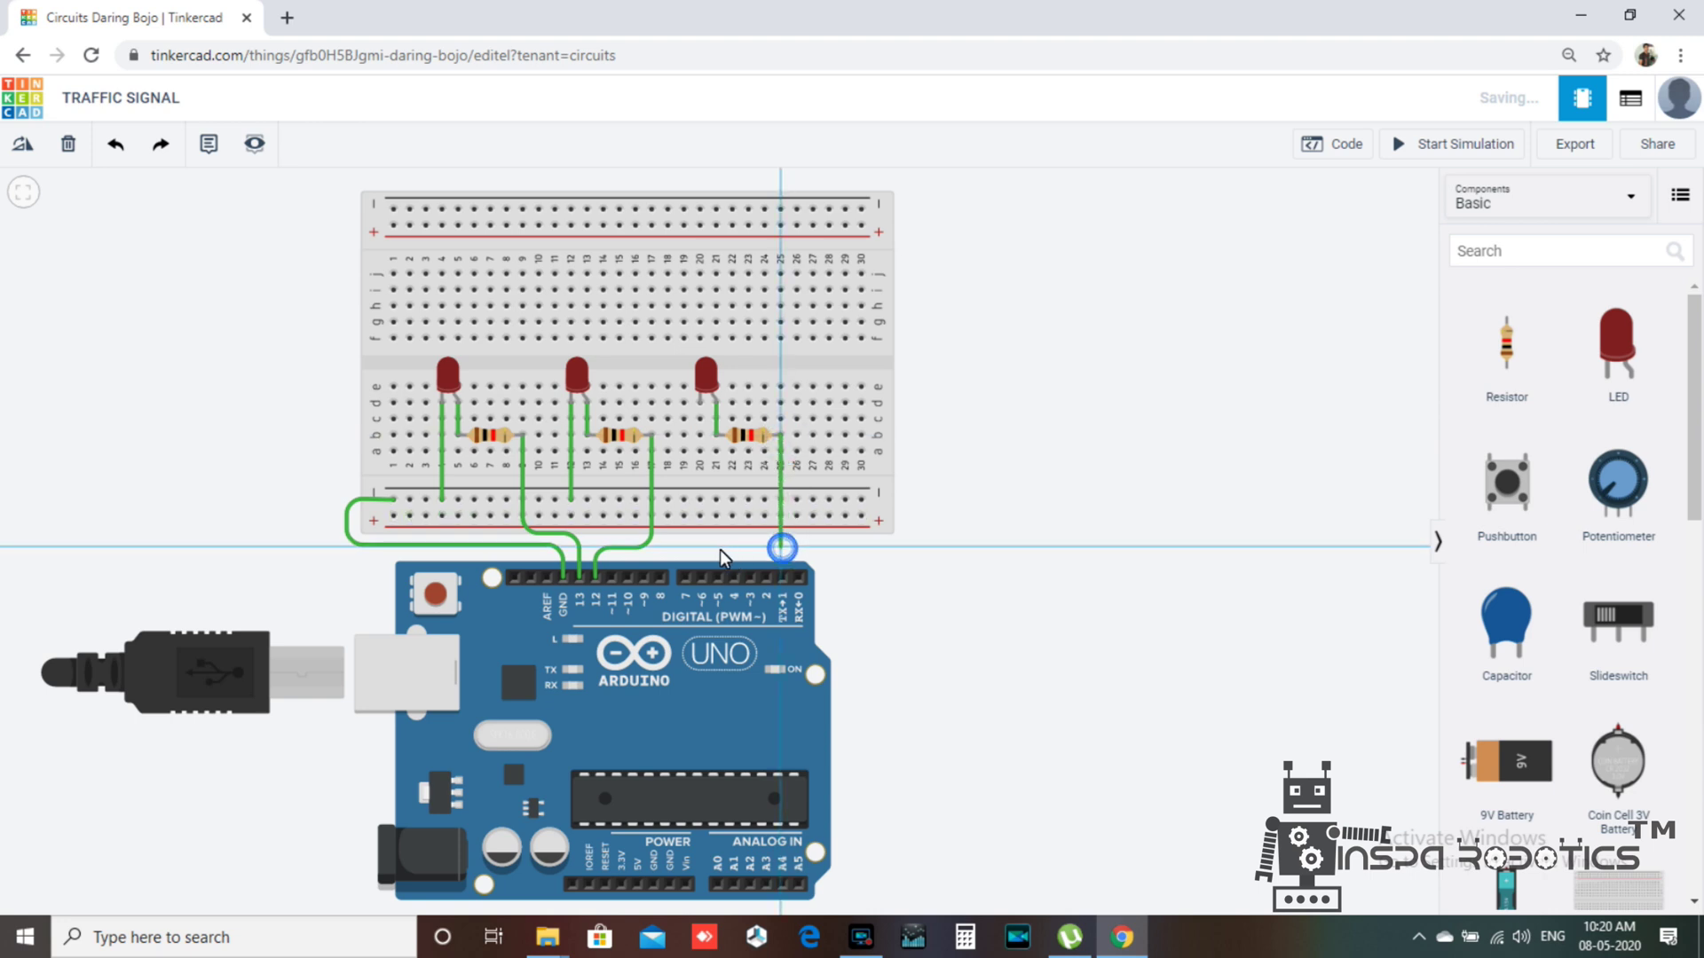
pyautogui.click(667, 545)
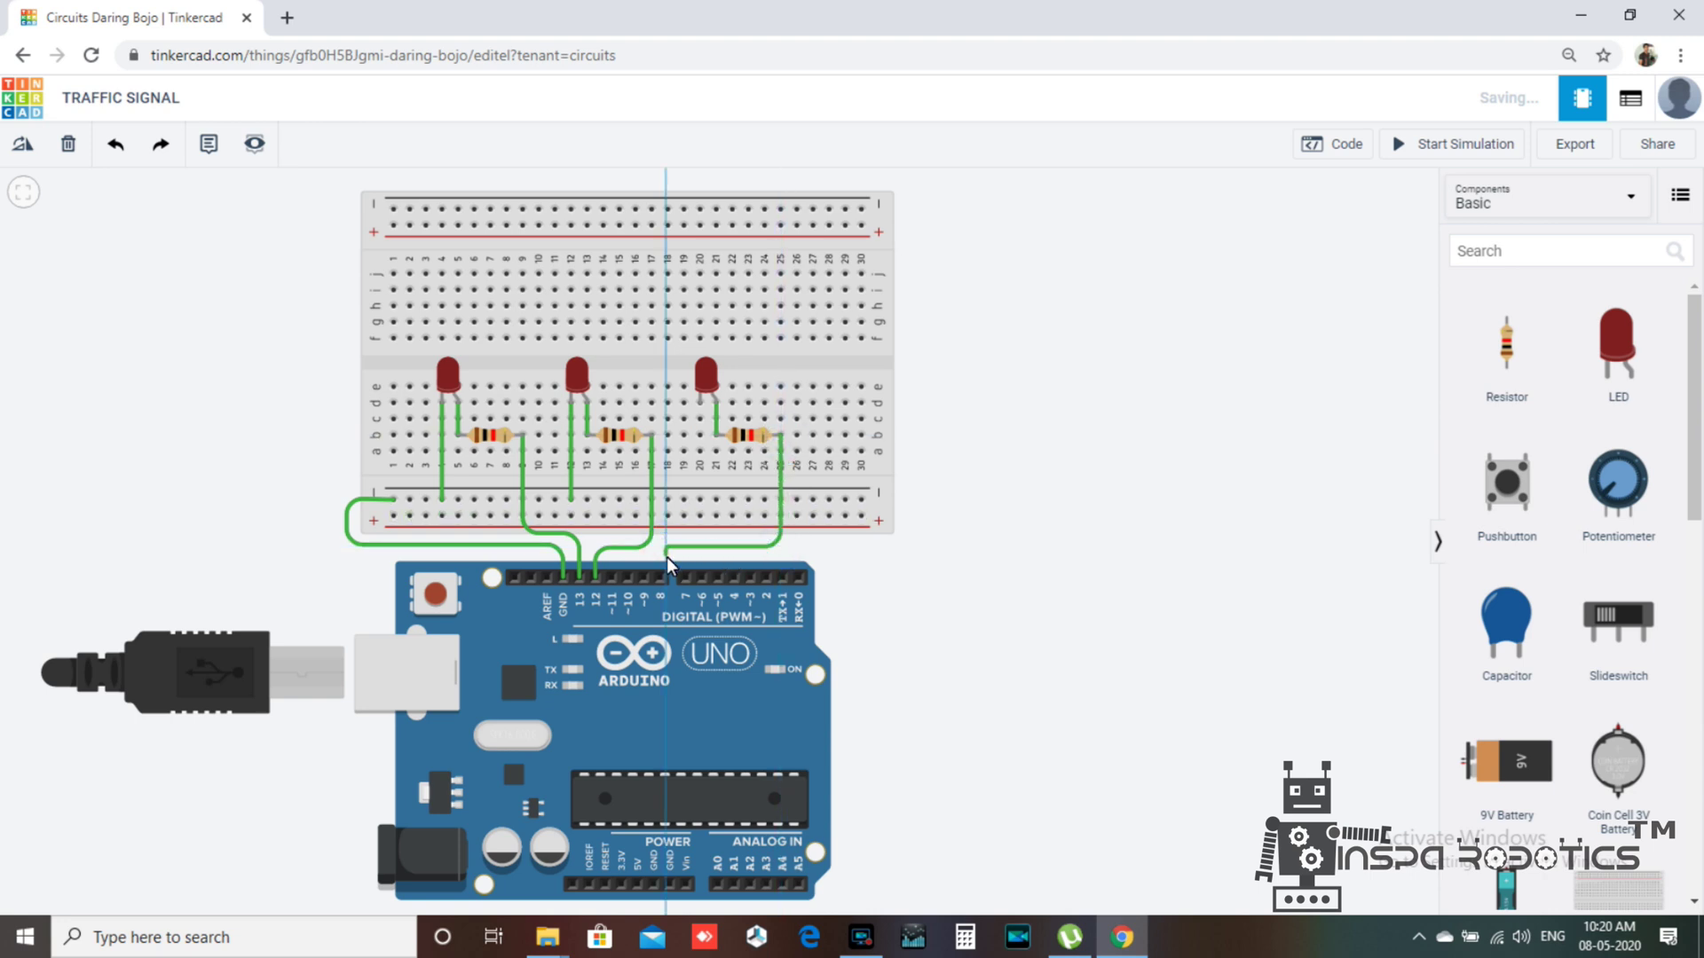
pyautogui.click(610, 558)
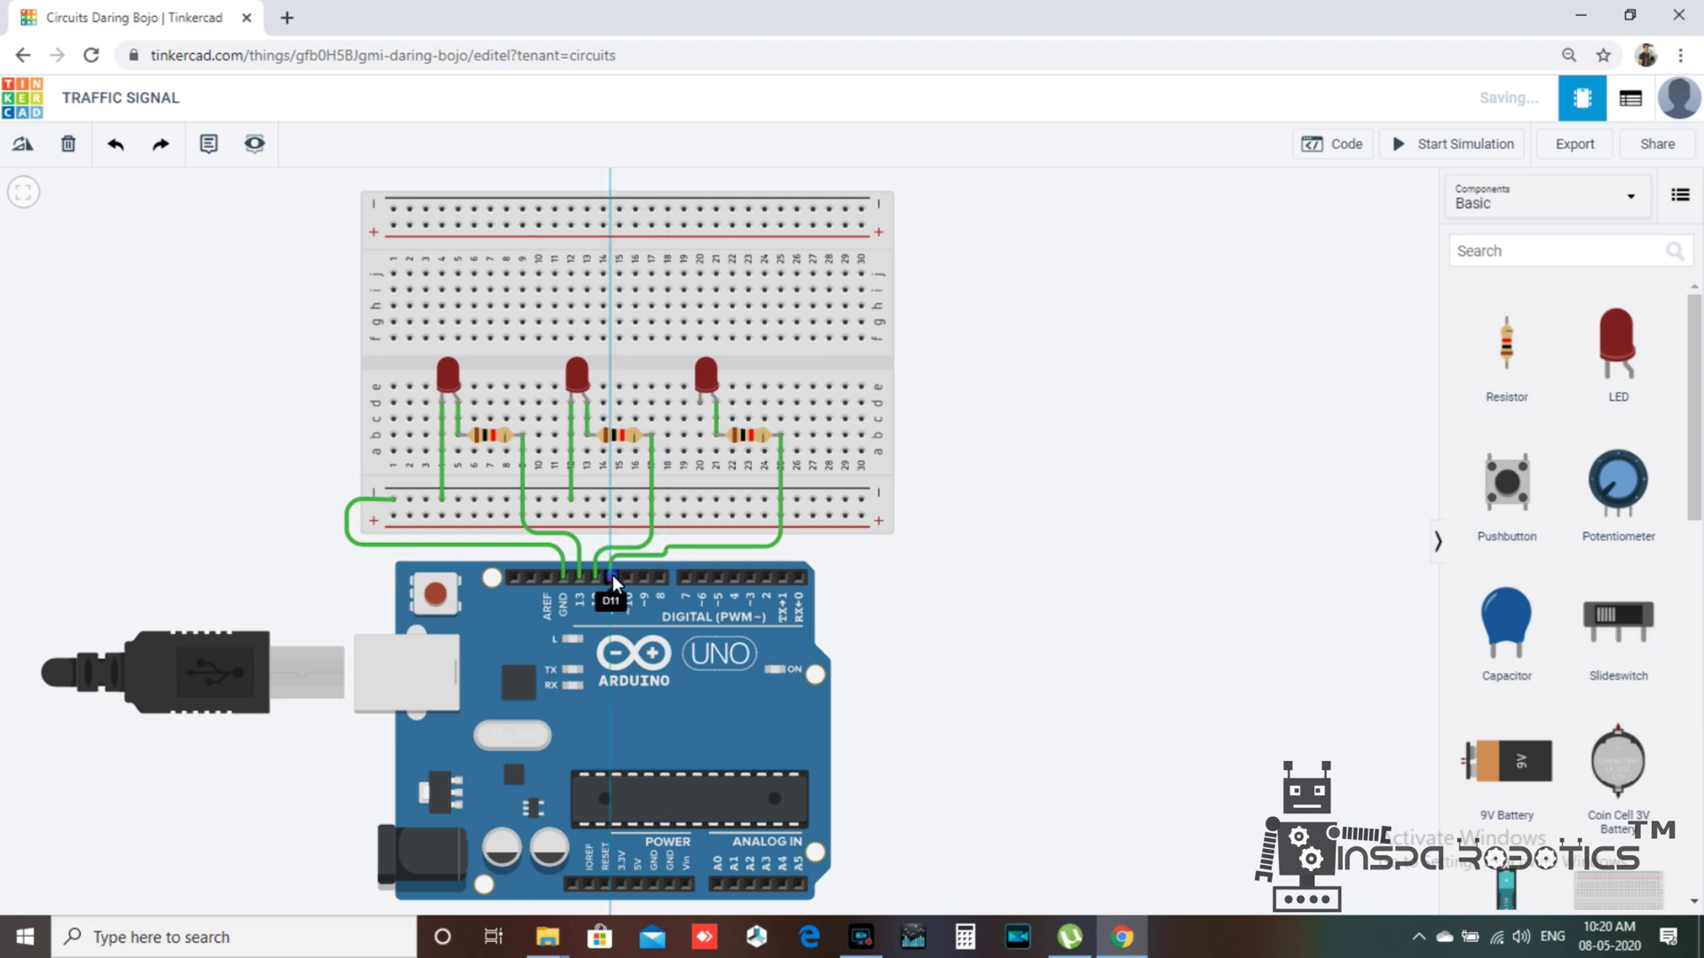
pyautogui.click(612, 575)
pyautogui.click(963, 558)
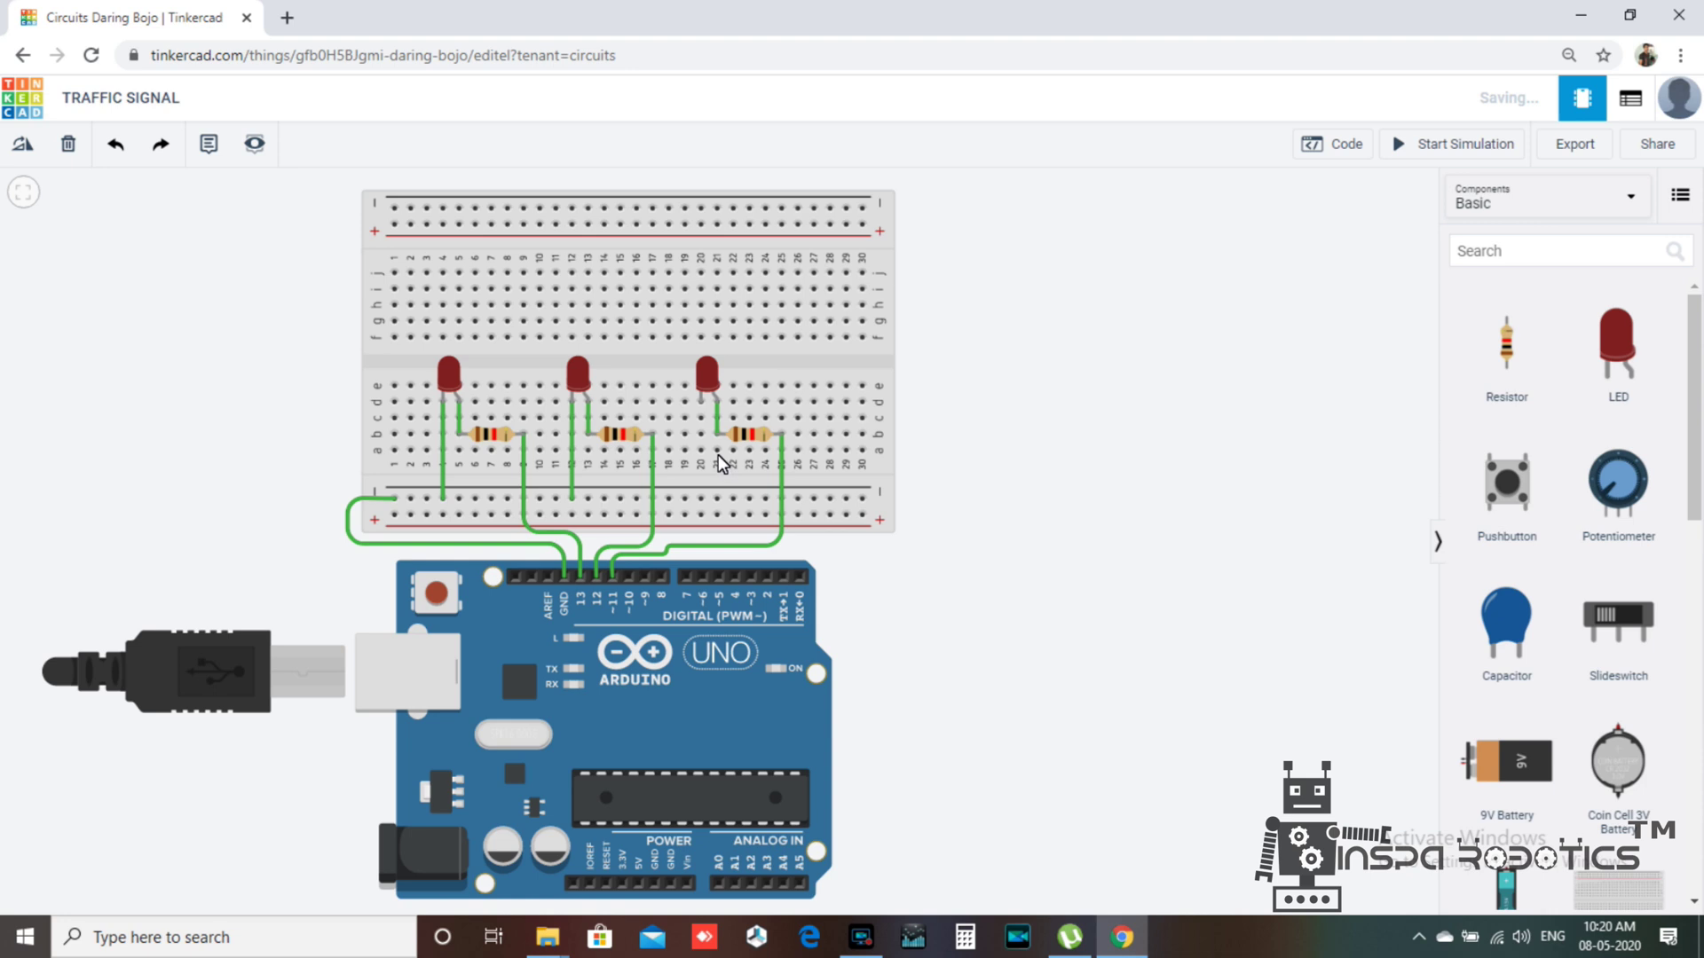
# Run the third LED's cathode wire to the ground rail
pyautogui.click(703, 411)
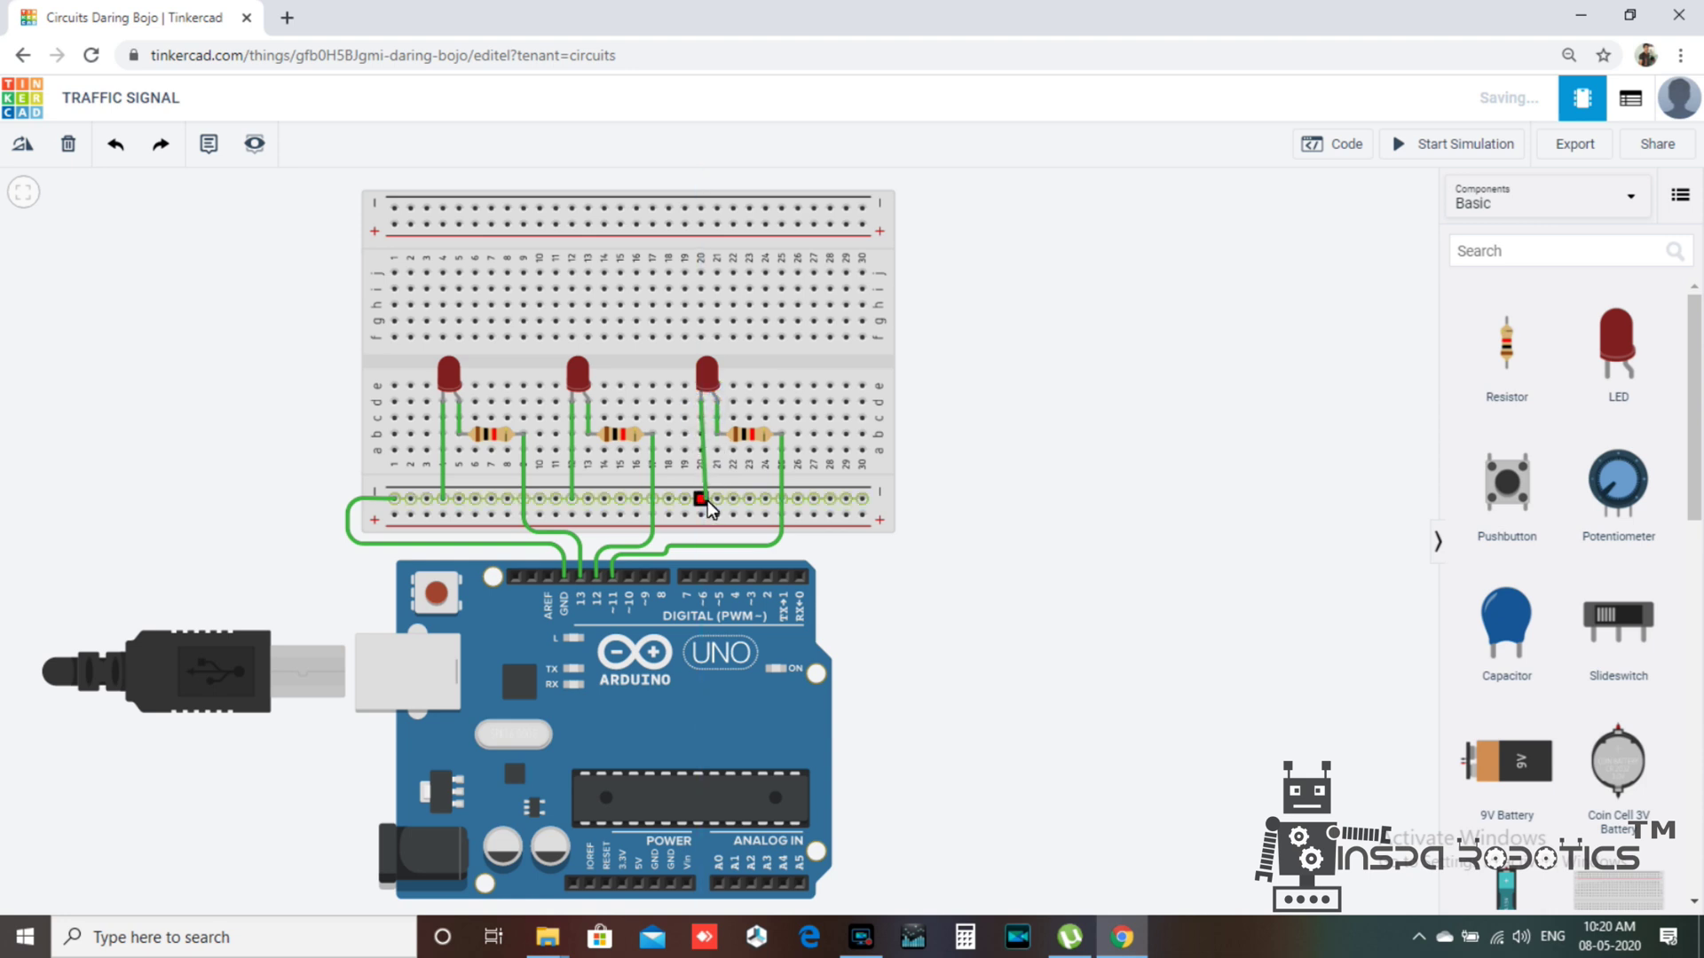
pyautogui.click(701, 499)
pyautogui.moveTo(1028, 541); pyautogui.dragTo(1033, 533)
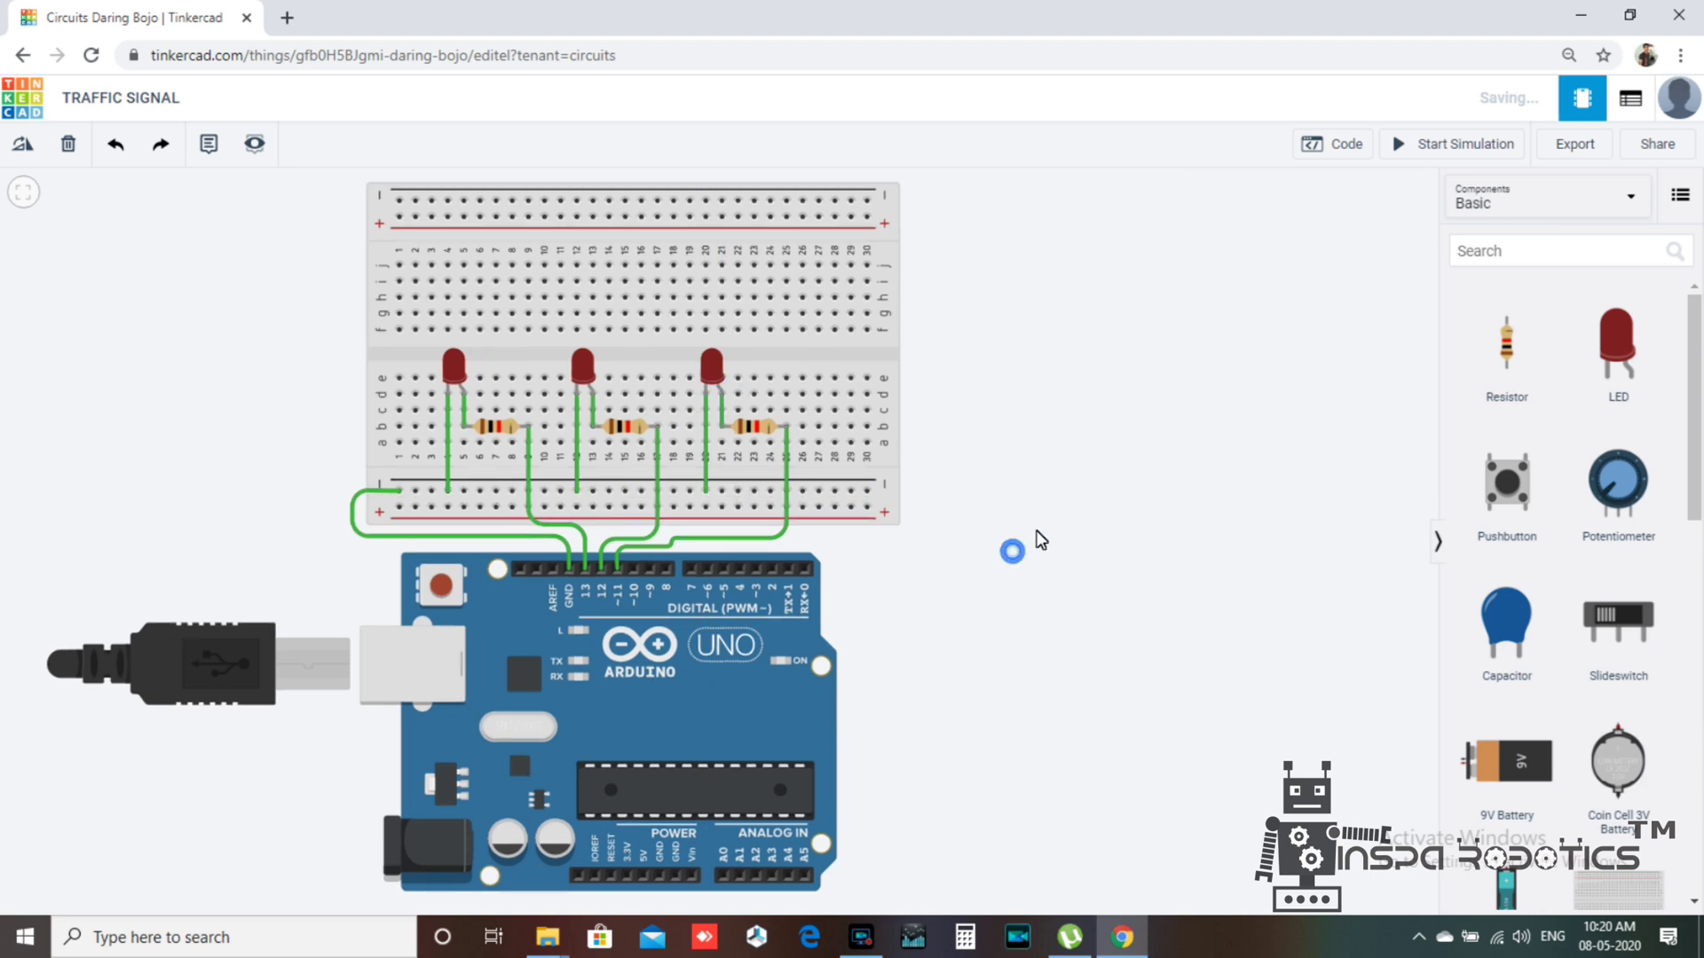
# Keep the first LED red and set the middle LED's colour to orange
pyautogui.click(457, 362)
pyautogui.click(1304, 272)
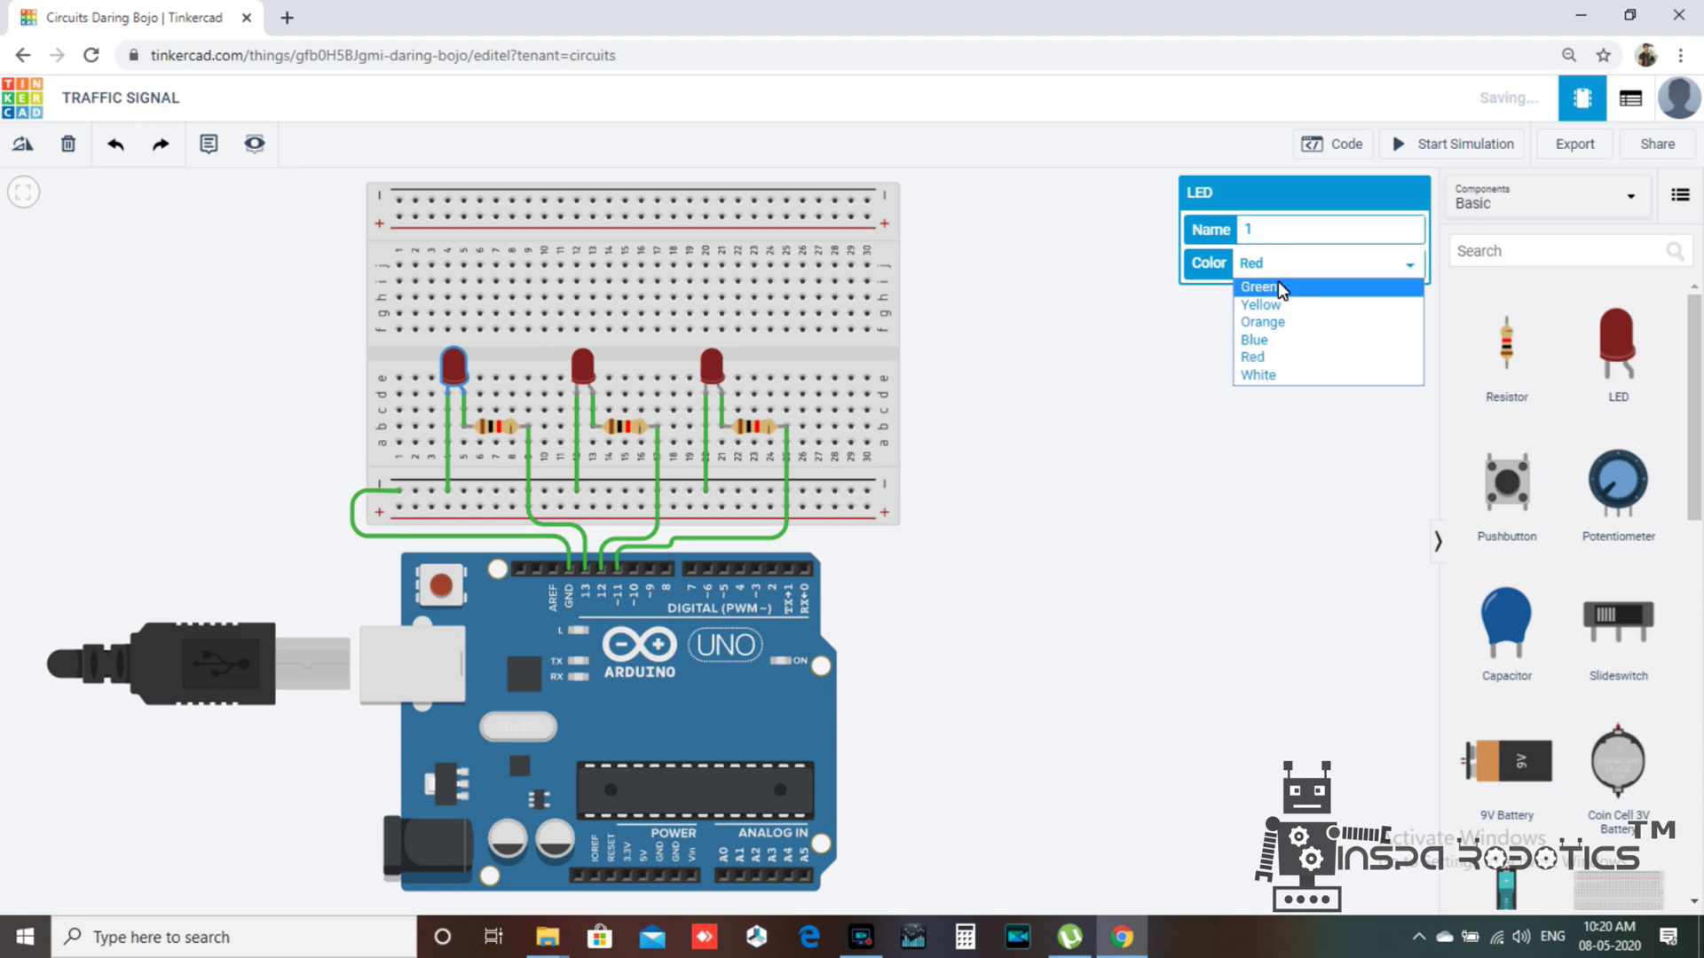
pyautogui.click(1283, 356)
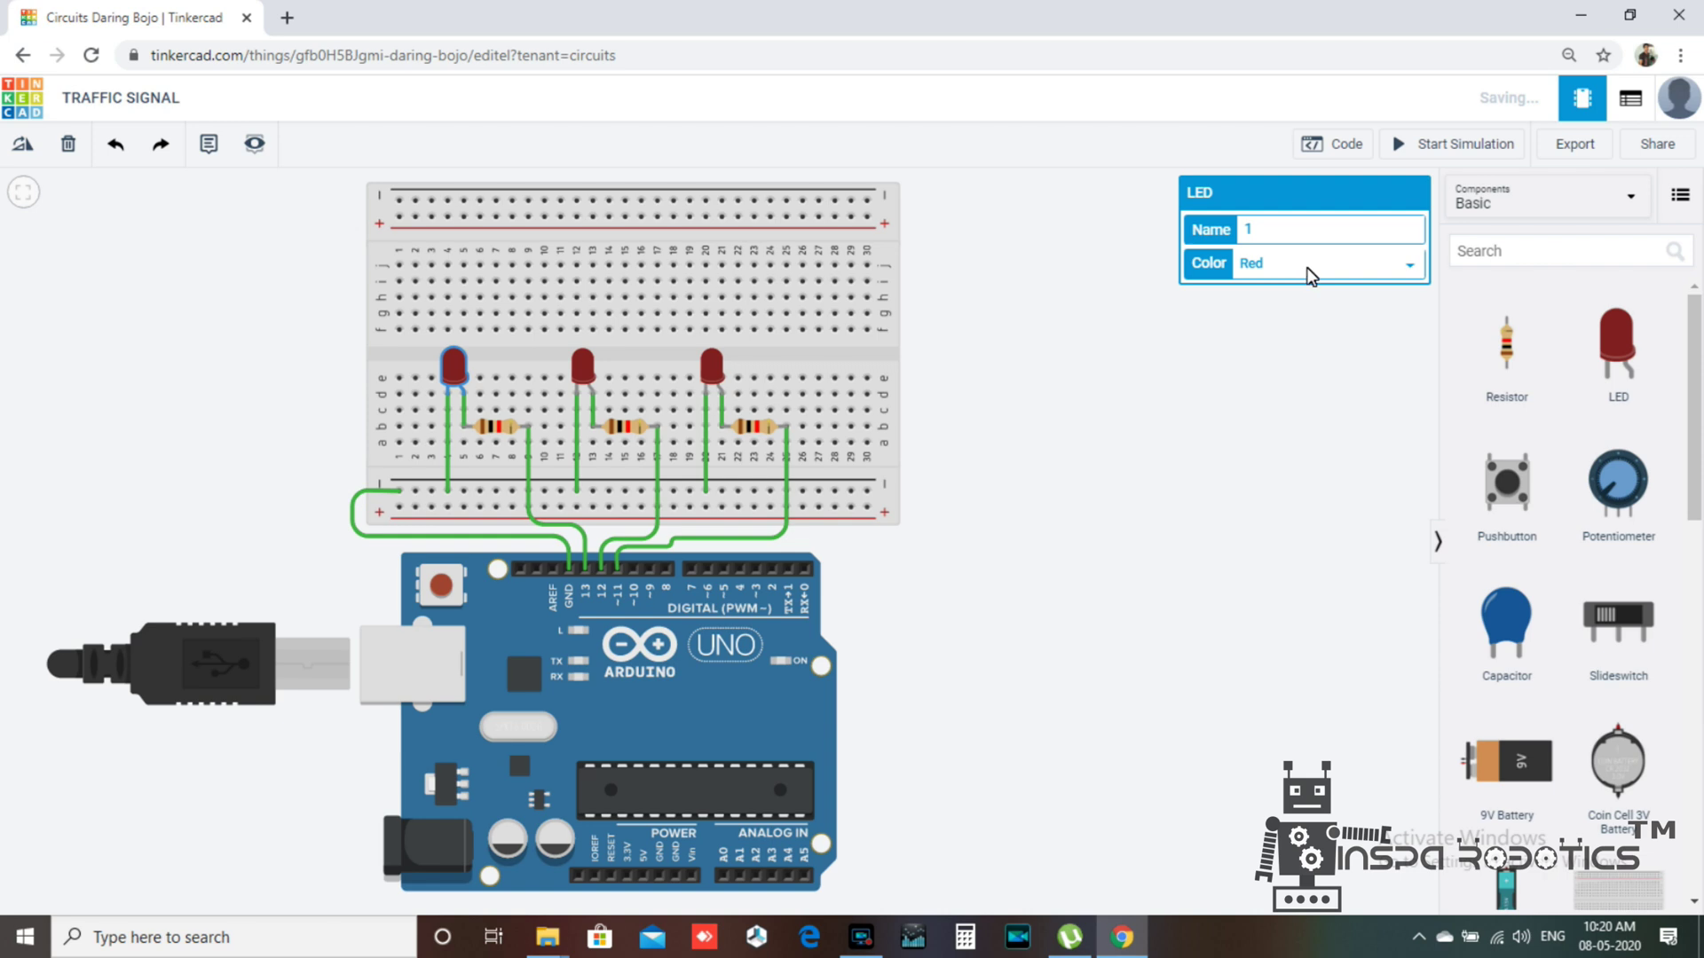
pyautogui.click(582, 368)
pyautogui.click(1362, 268)
pyautogui.click(1305, 325)
pyautogui.click(1171, 406)
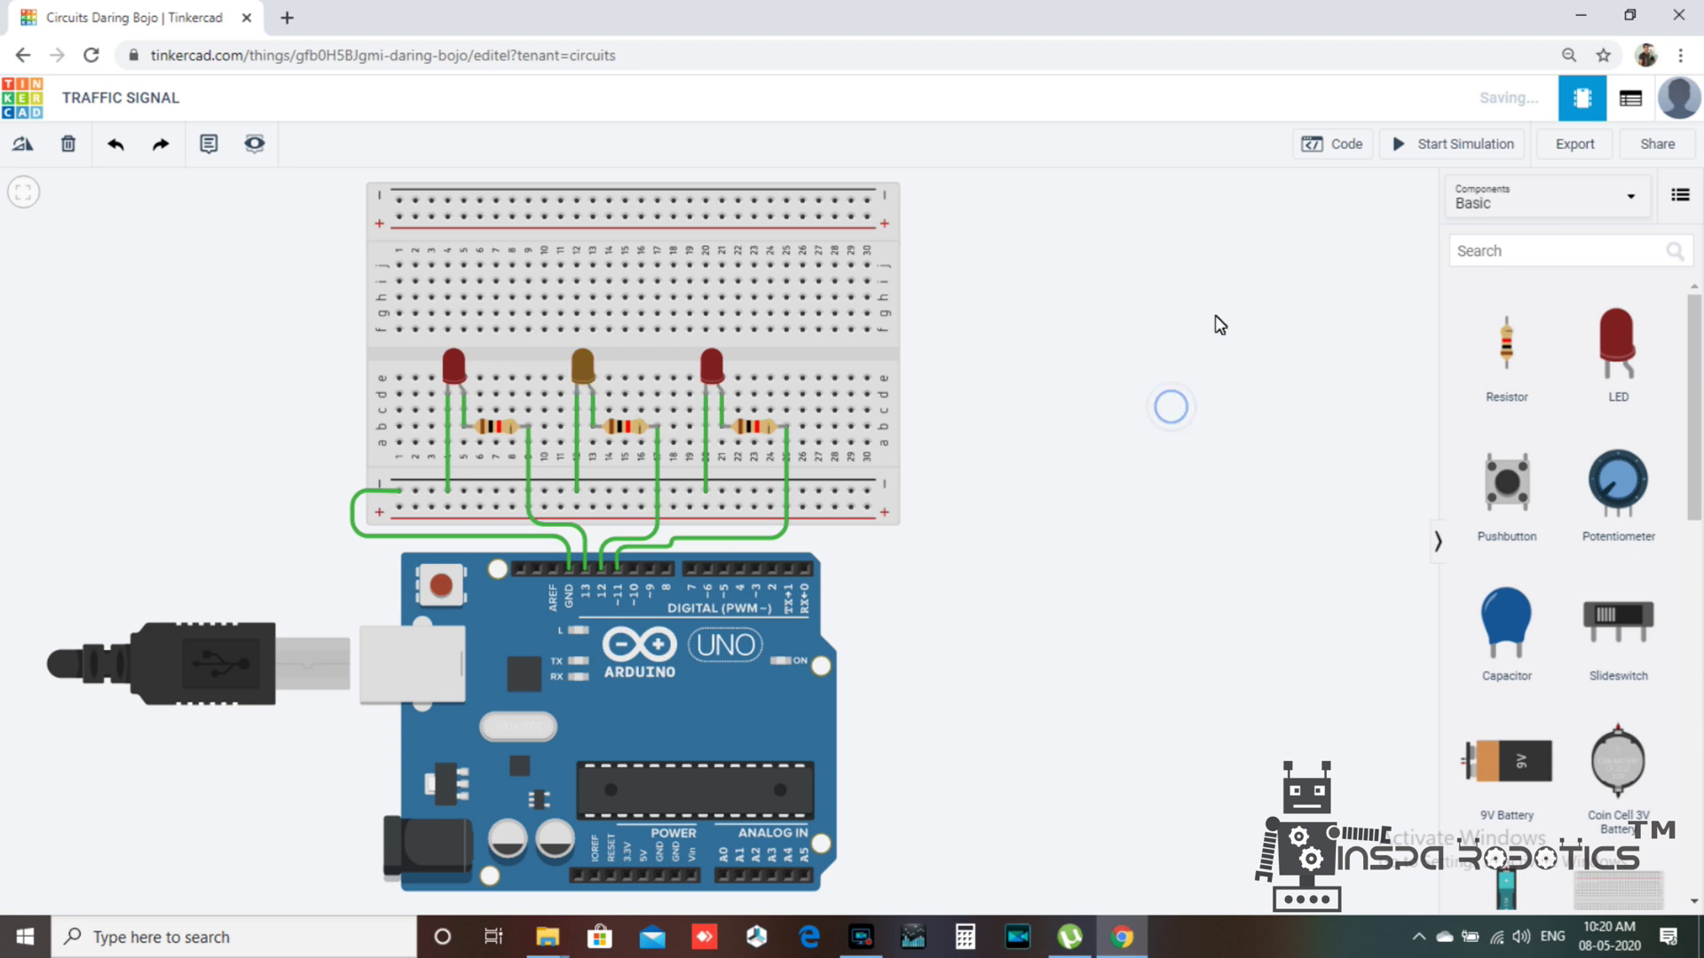
# Set the right LED's colour to green
pyautogui.click(578, 364)
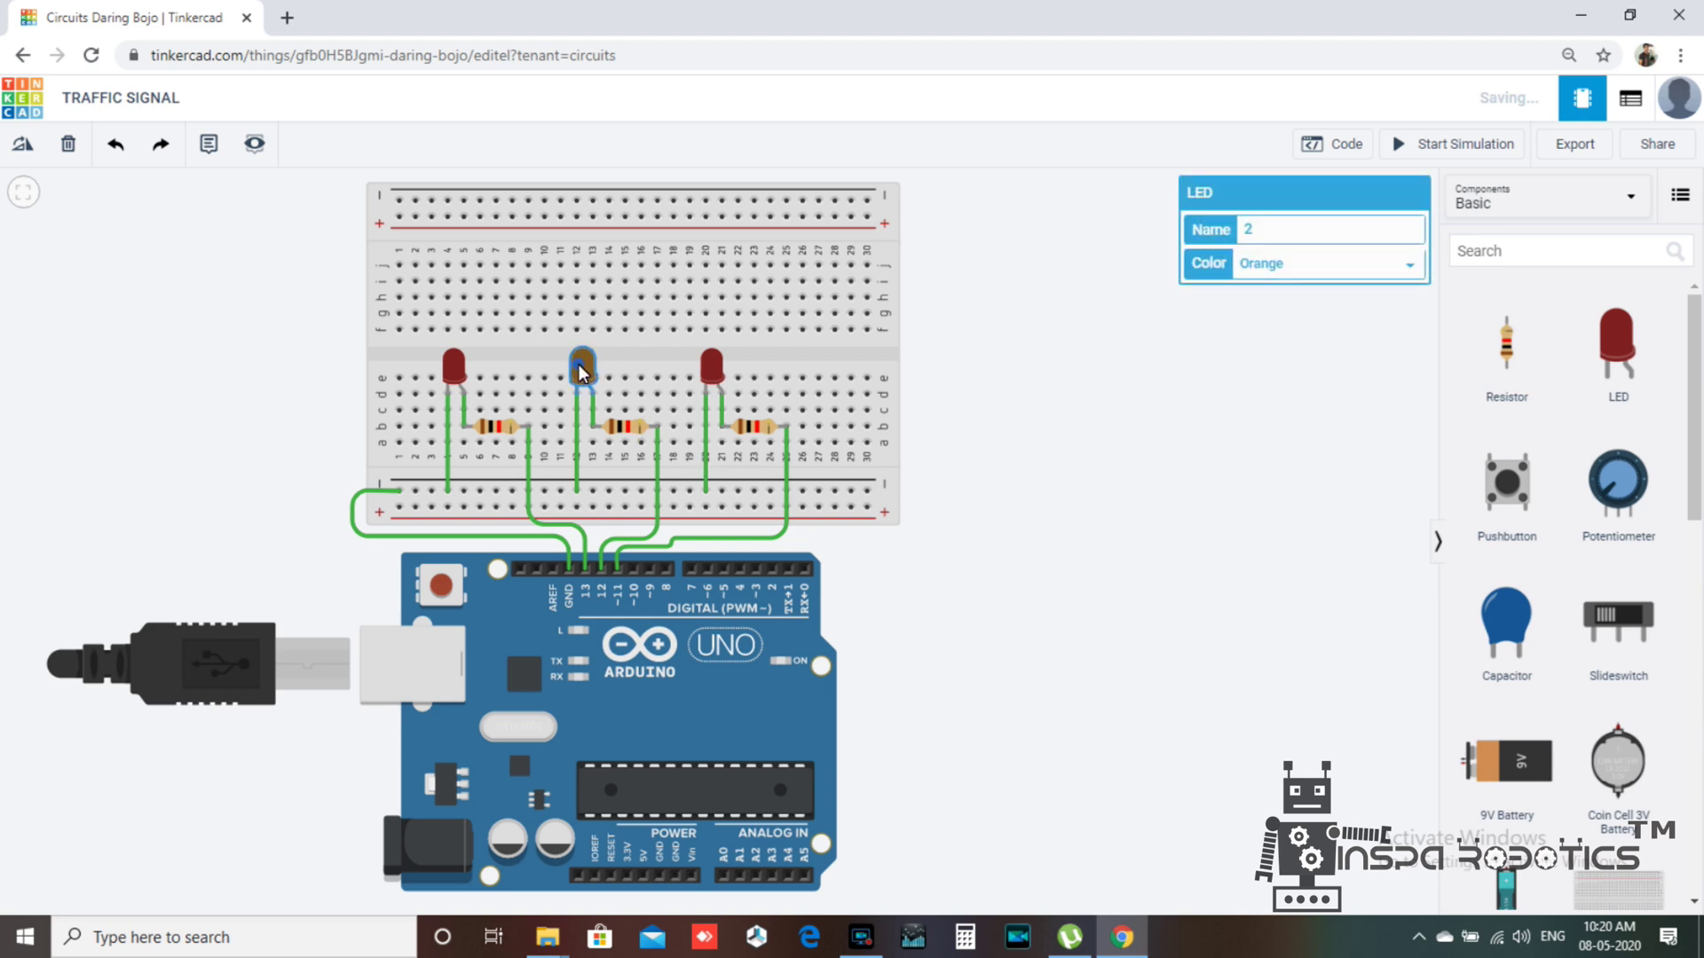
pyautogui.click(712, 364)
pyautogui.click(1340, 266)
pyautogui.click(1287, 288)
pyautogui.click(1269, 438)
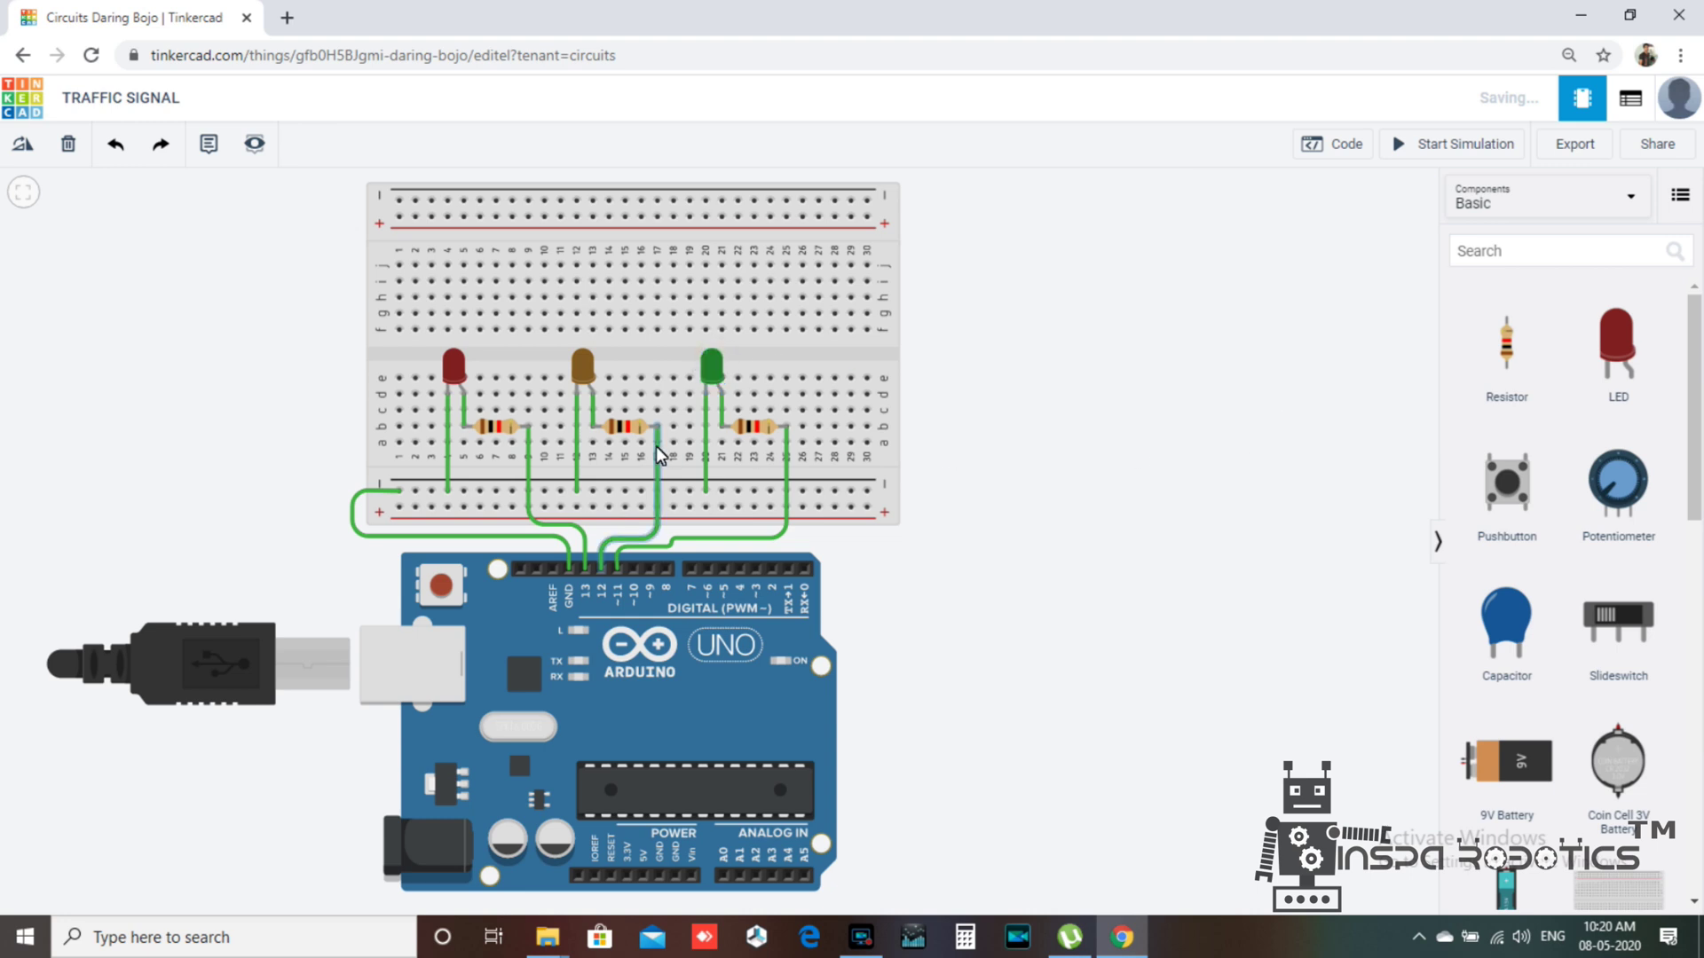
# Try yellow on the middle LED, then change it back to orange
pyautogui.click(584, 371)
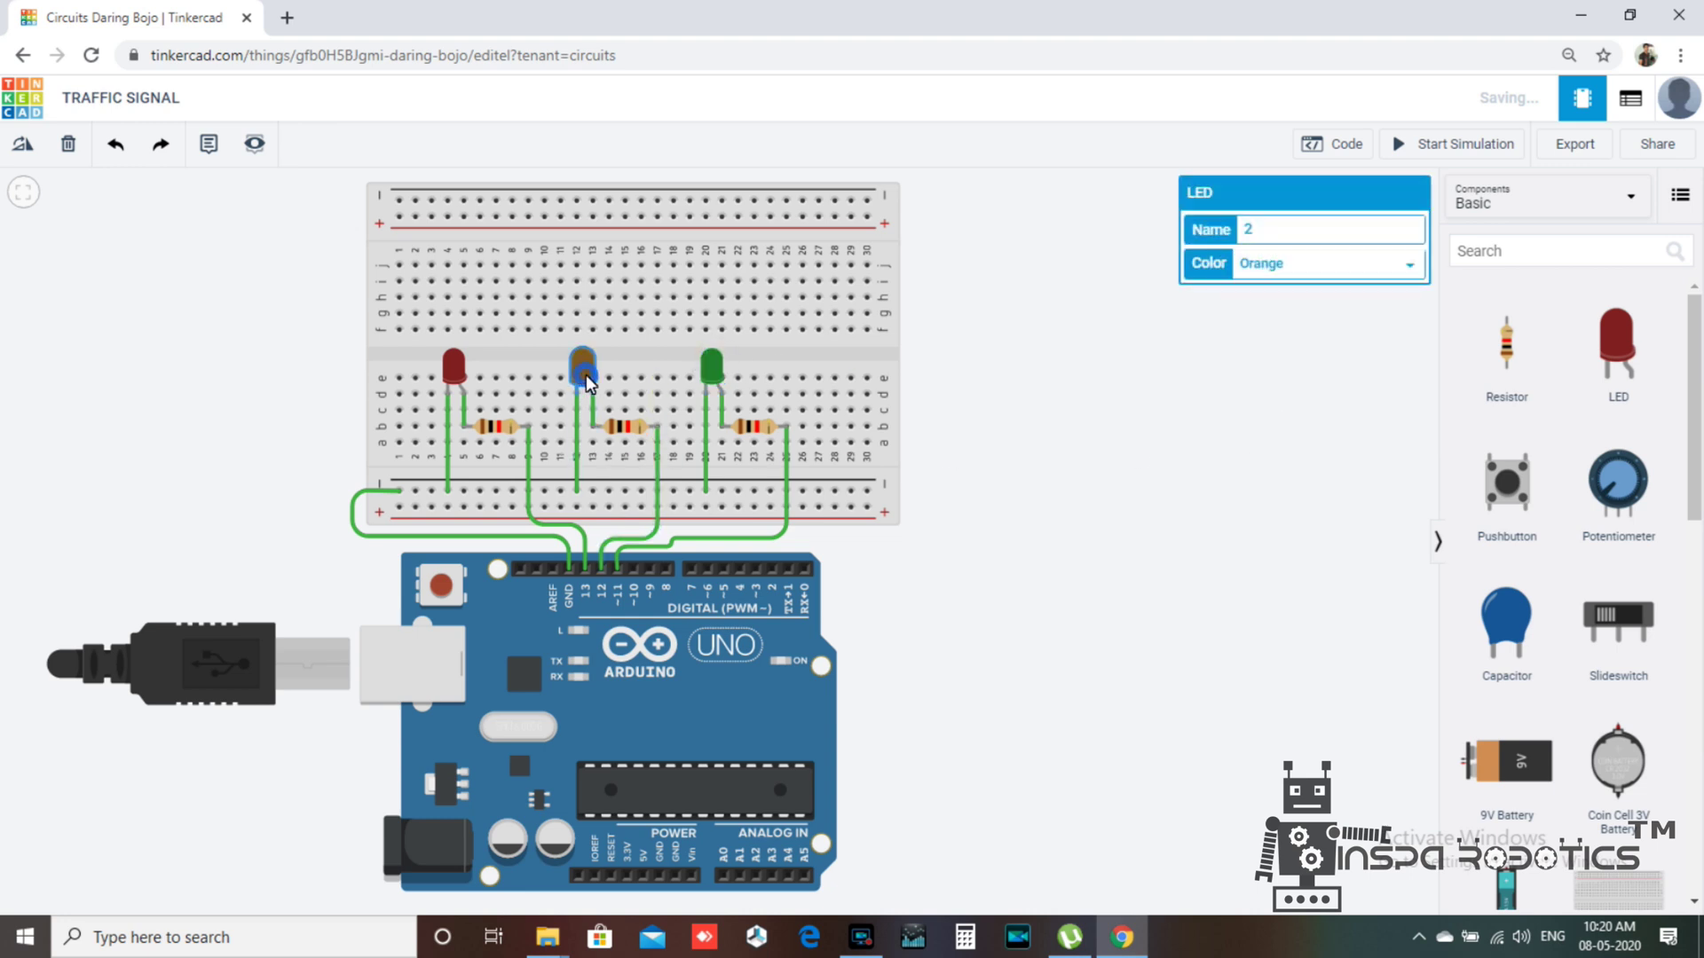
pyautogui.click(1284, 263)
pyautogui.click(1277, 304)
pyautogui.click(1127, 394)
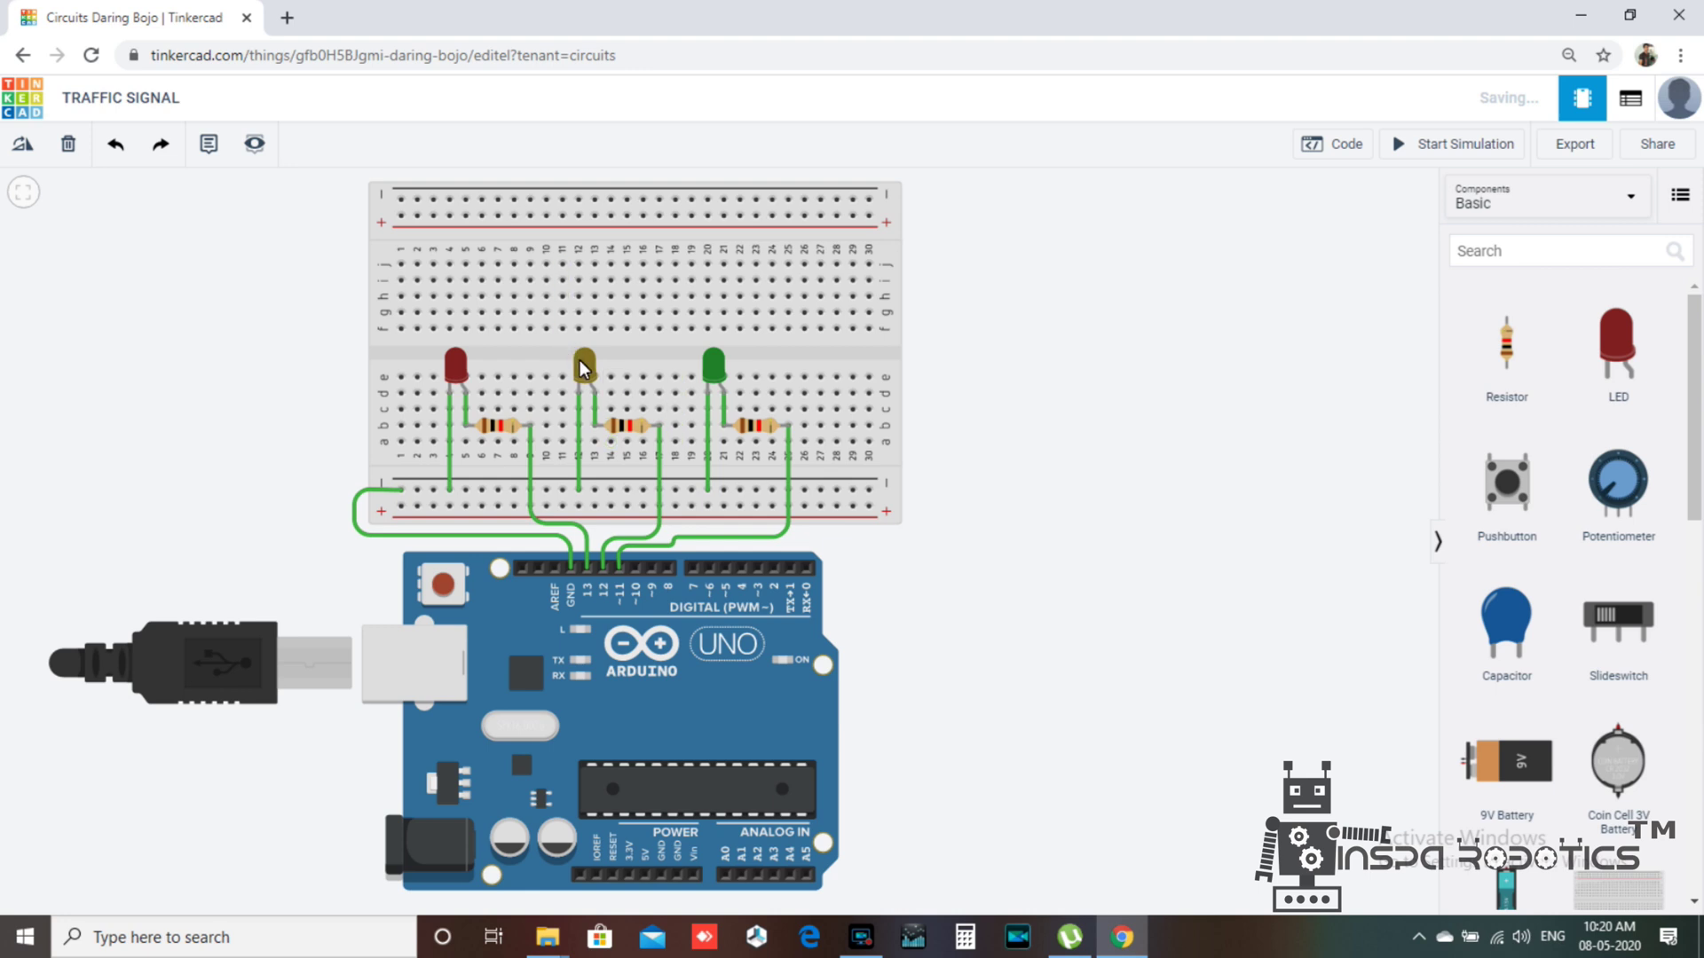
pyautogui.click(582, 364)
pyautogui.click(1340, 264)
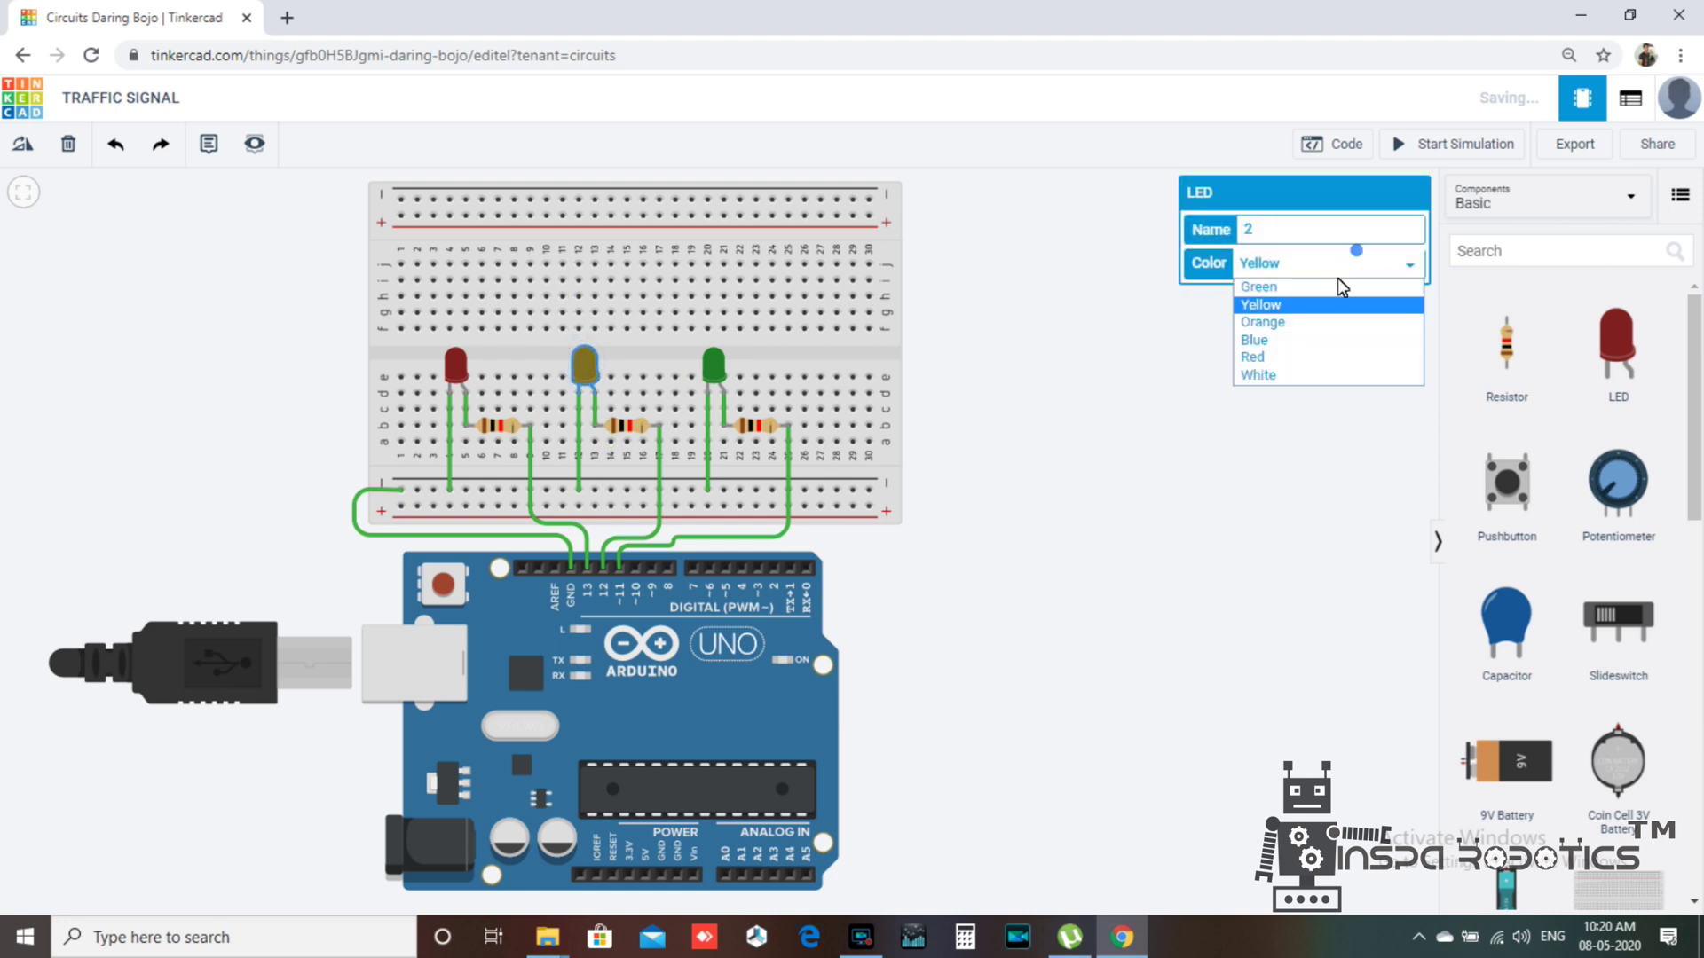
pyautogui.click(1290, 321)
pyautogui.click(1138, 387)
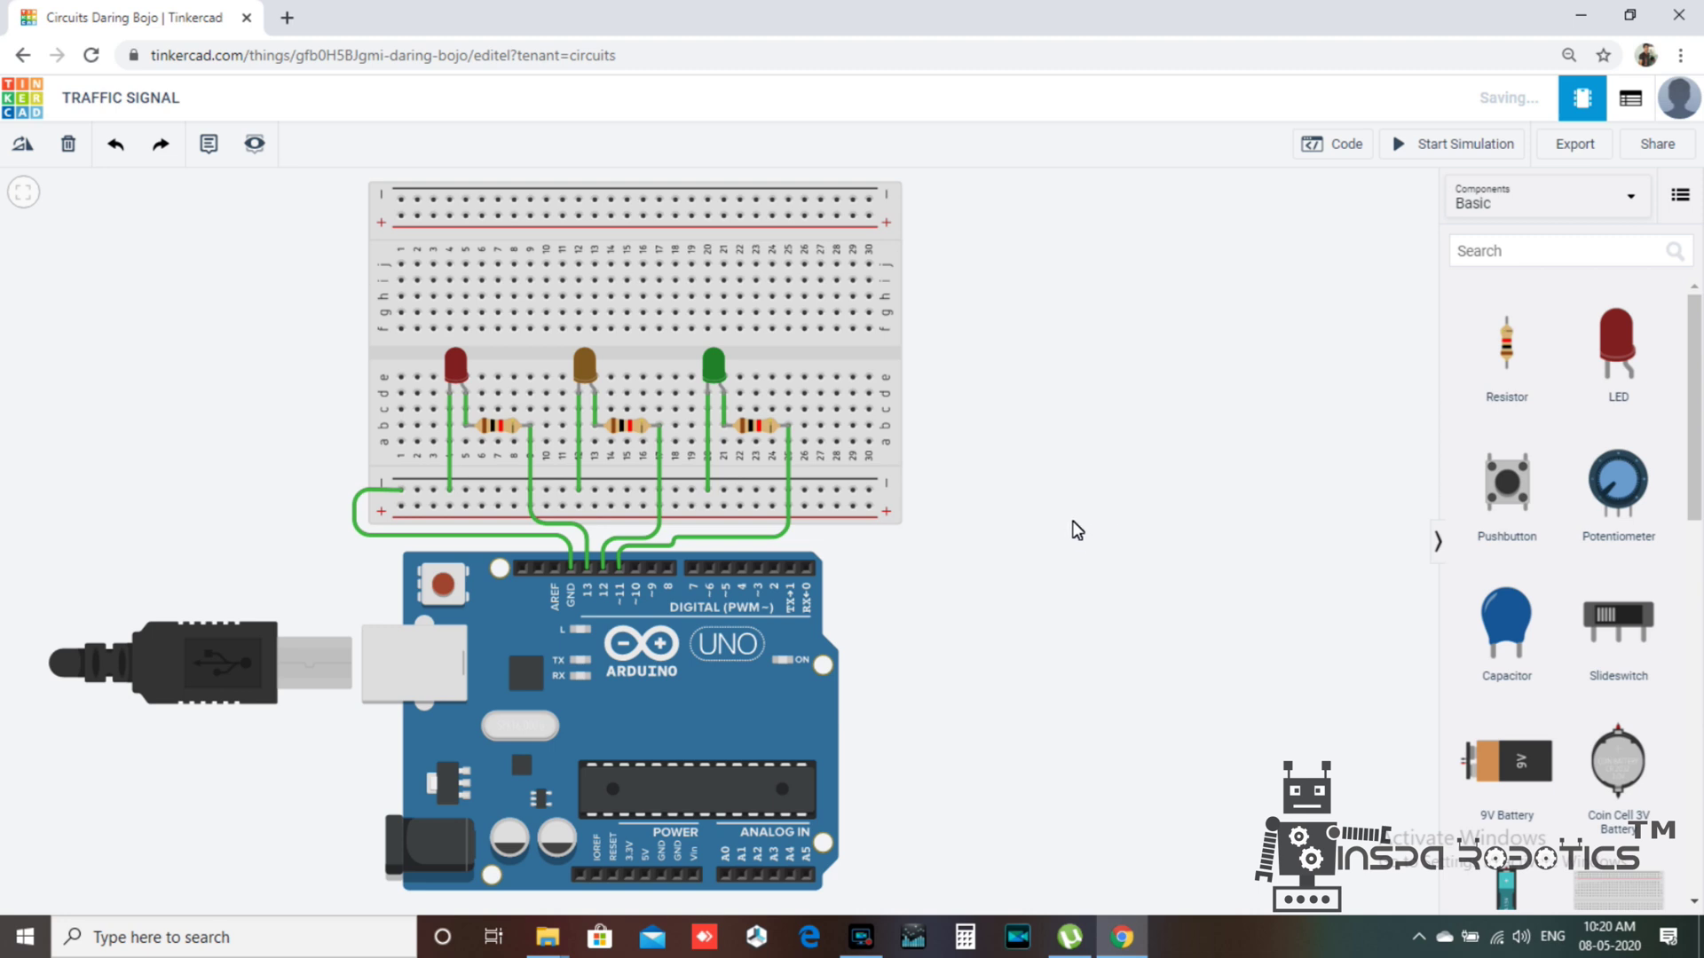
pyautogui.click(1338, 145)
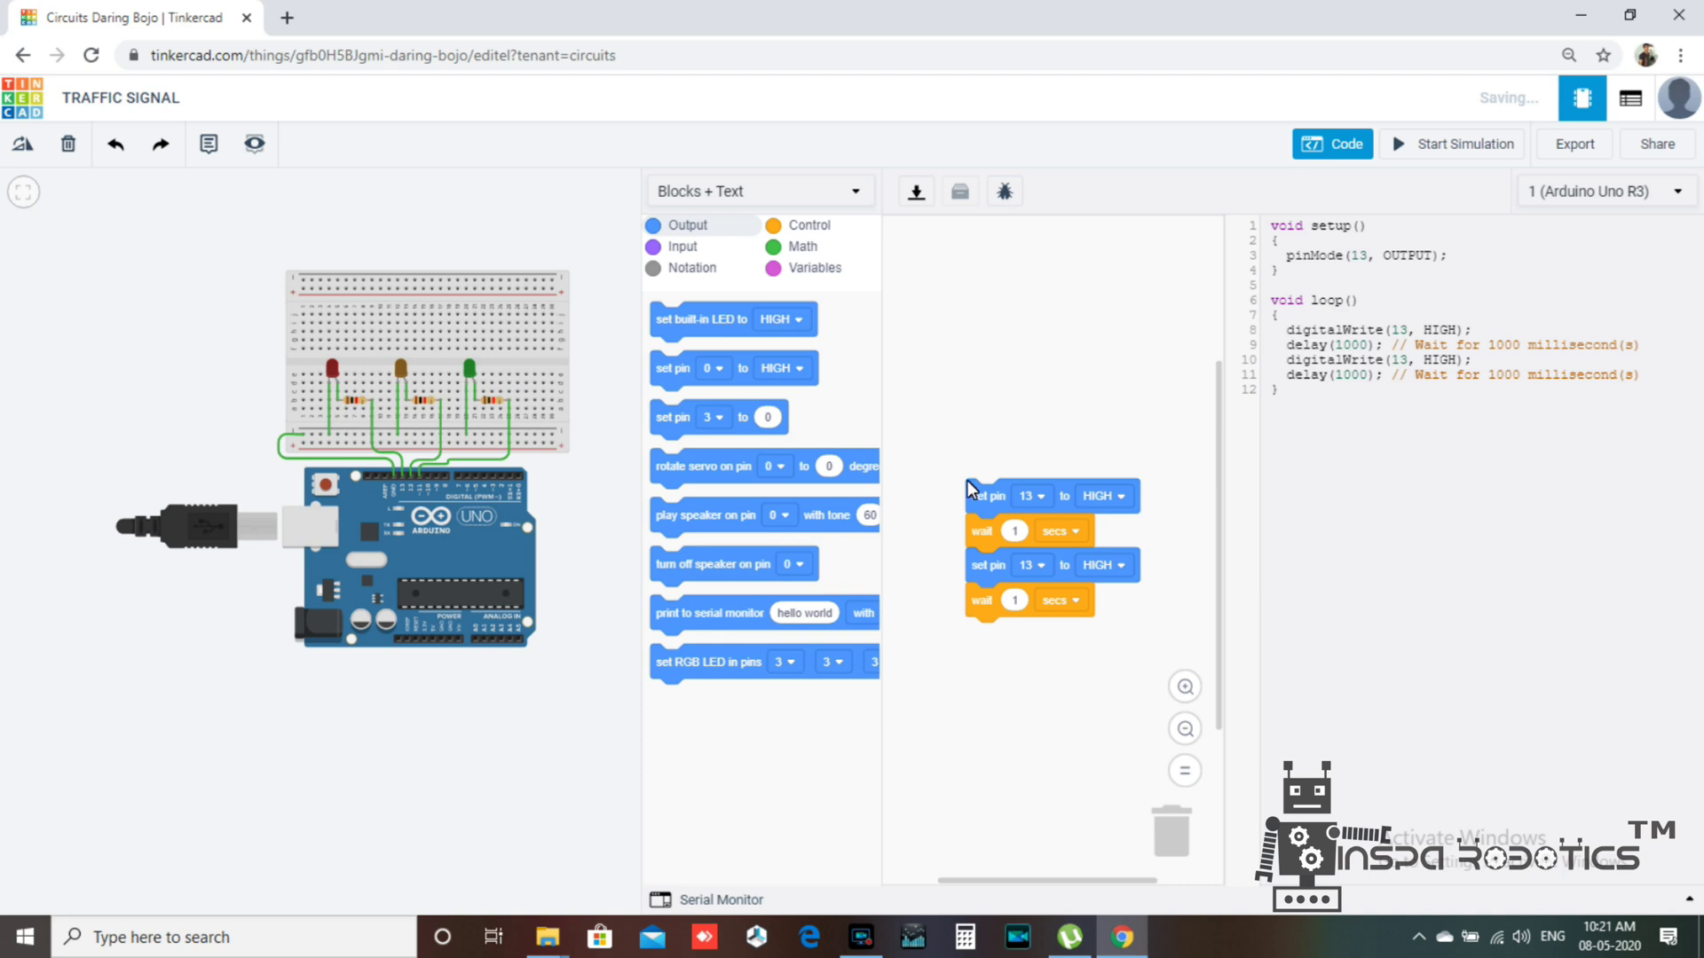
# Delete the old block script and stack three new 'set pin' blocks
pyautogui.moveTo(1005, 499); pyautogui.dragTo(1153, 830)
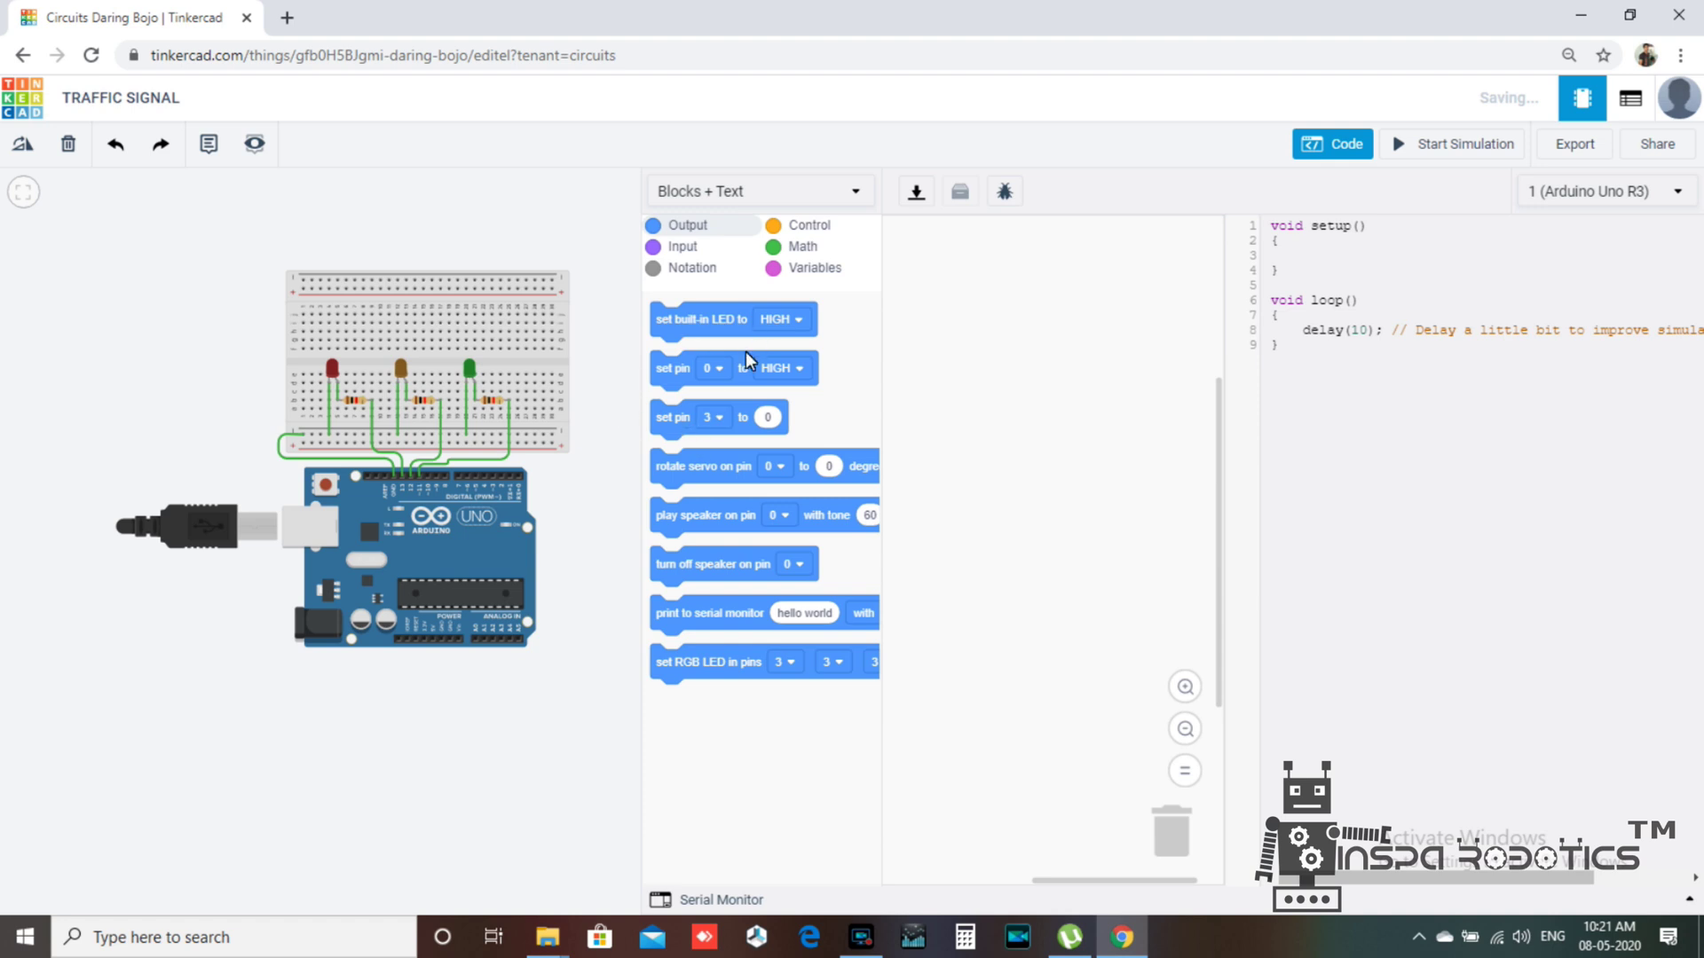
pyautogui.moveTo(679, 370); pyautogui.dragTo(971, 348)
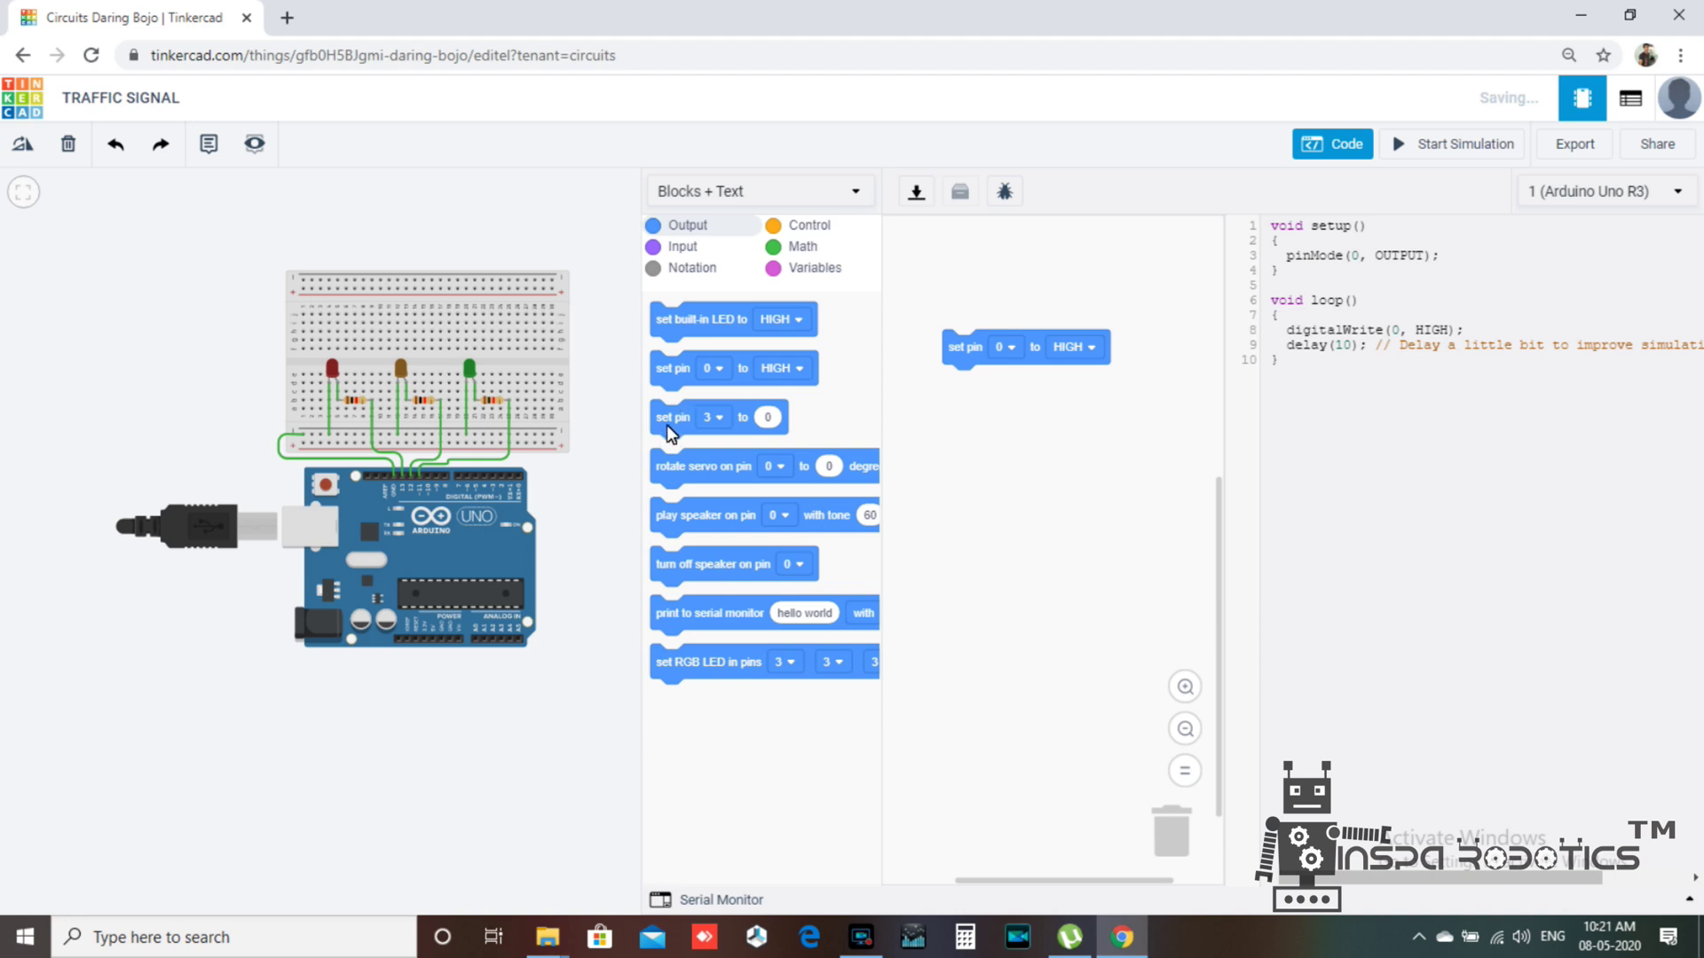
pyautogui.moveTo(673, 380); pyautogui.dragTo(971, 470)
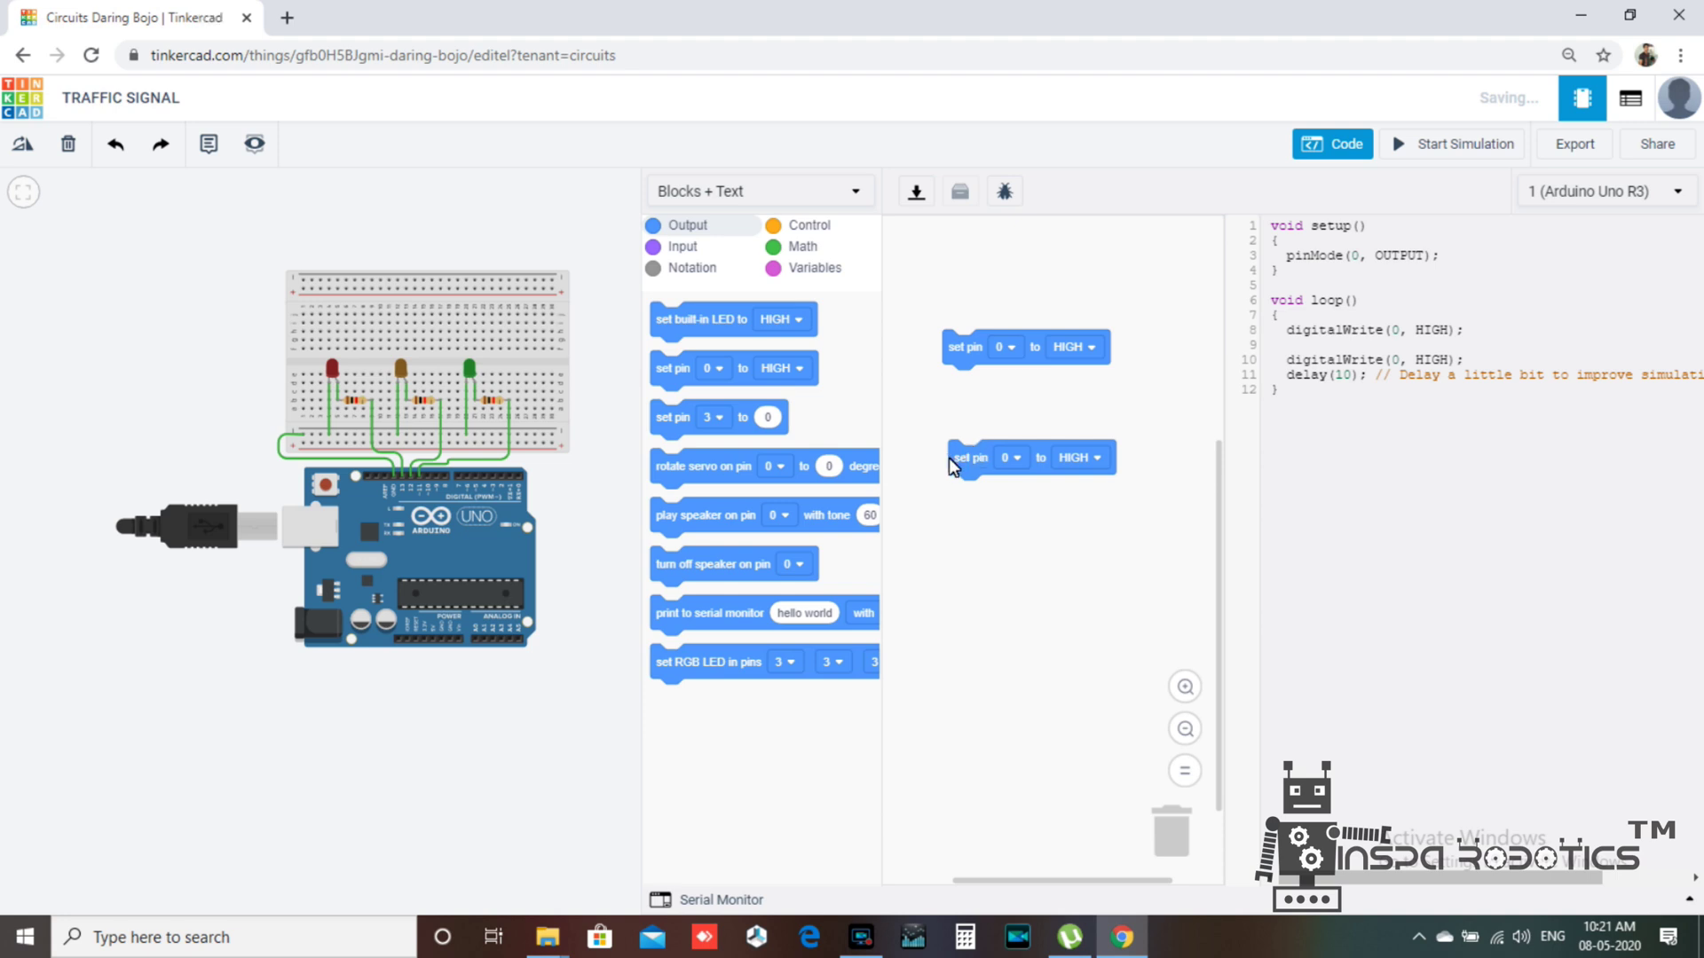
pyautogui.moveTo(963, 465); pyautogui.dragTo(956, 396)
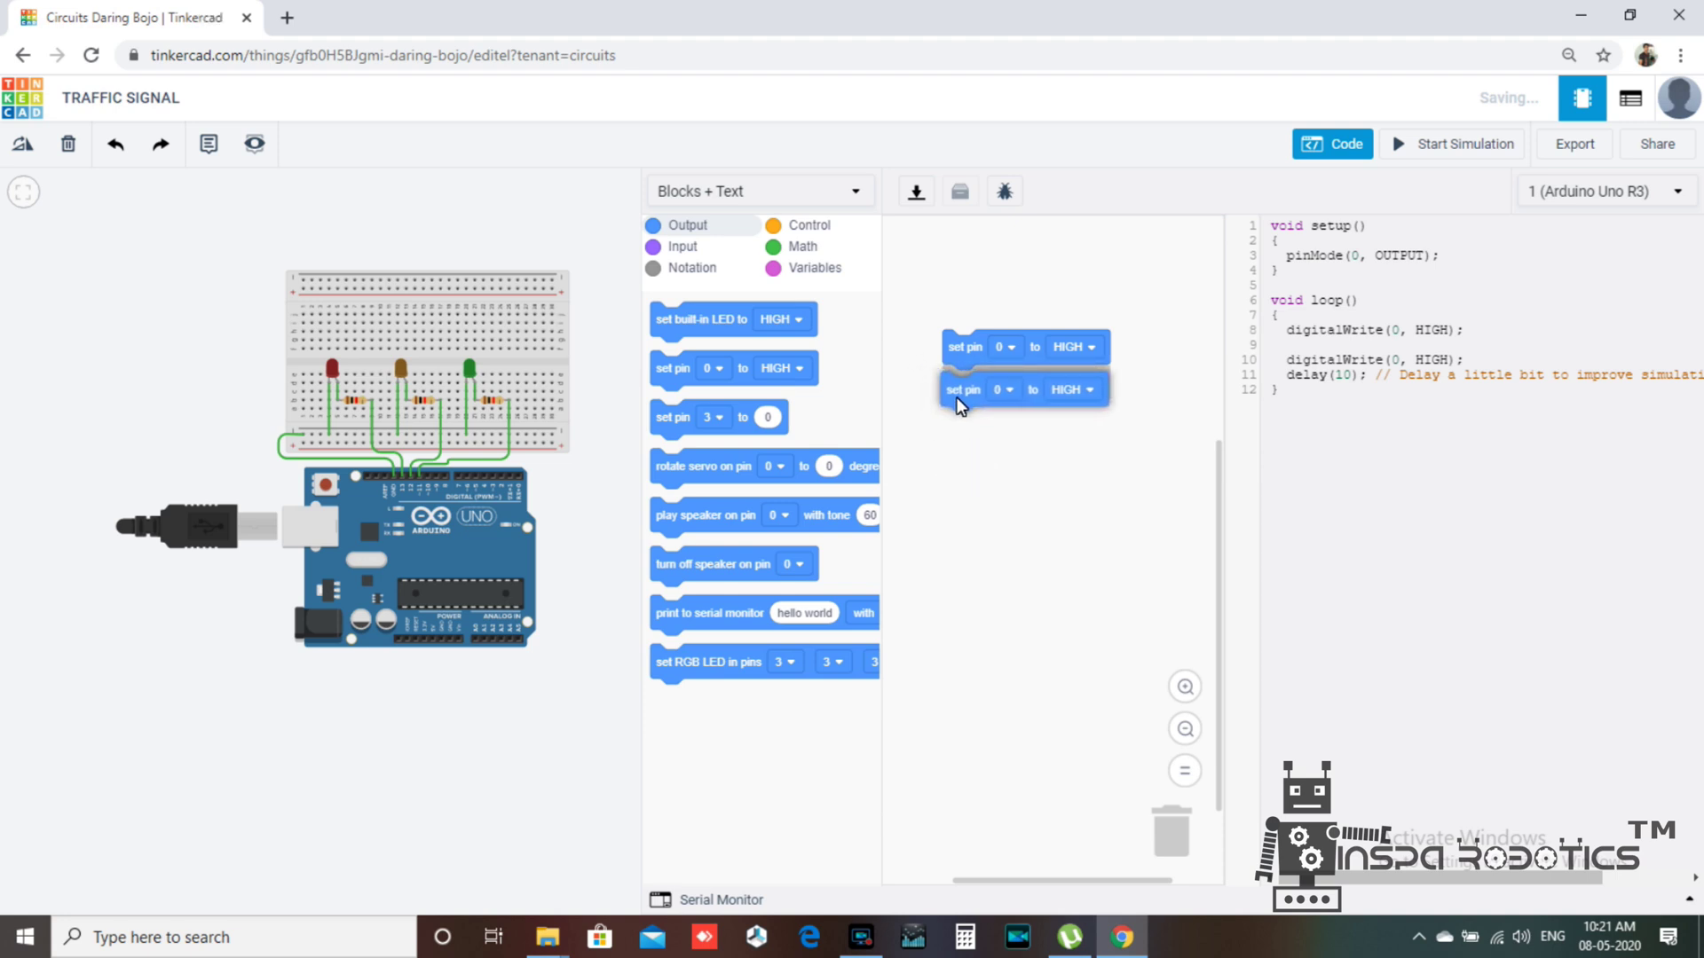
pyautogui.moveTo(676, 383); pyautogui.dragTo(958, 443)
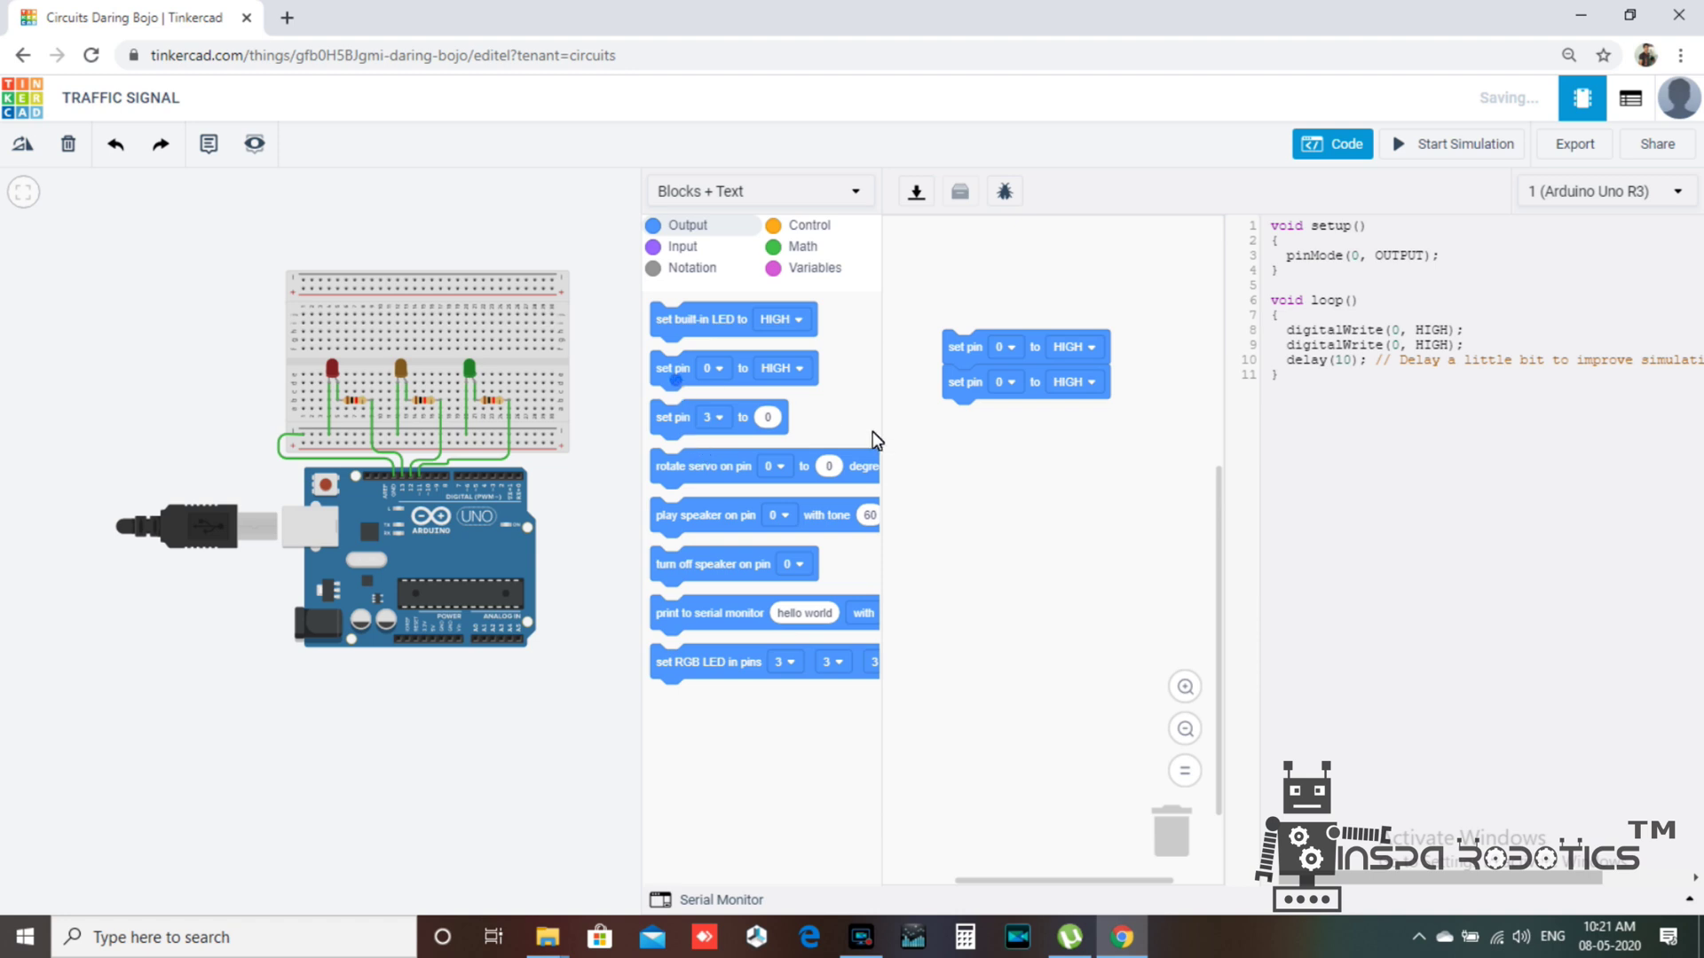
# Set the three blocks to pins 13, 12 and 11
pyautogui.click(1007, 348)
pyautogui.scroll(-3, 990, 428)
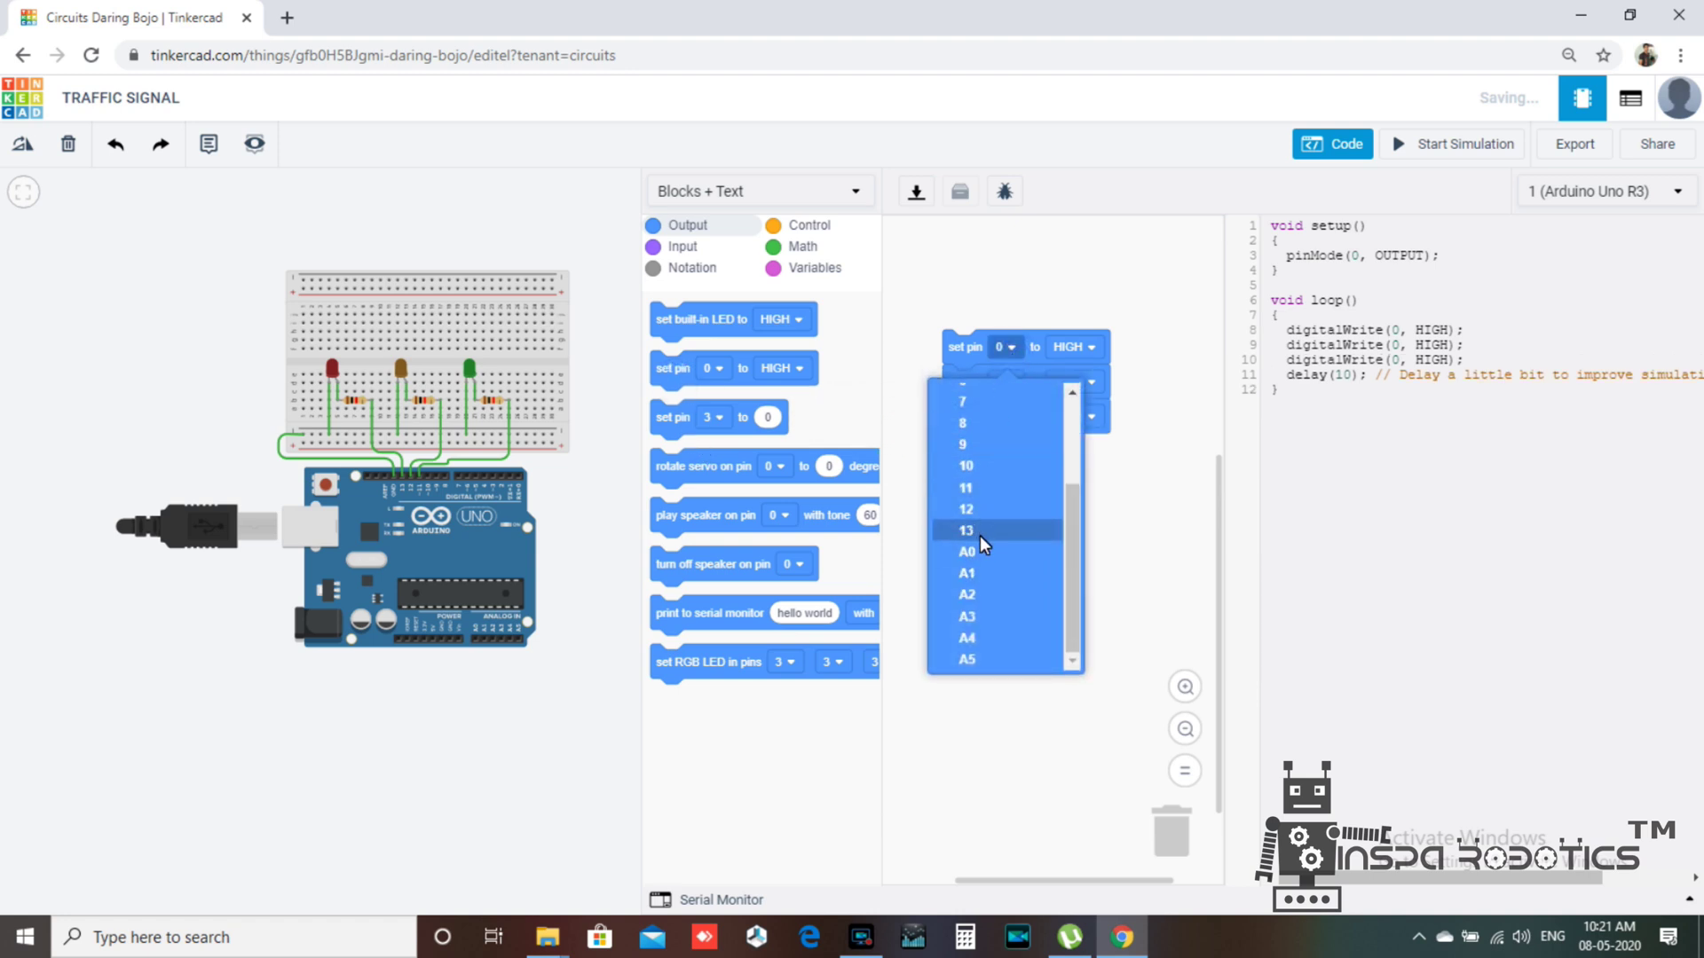
pyautogui.click(980, 532)
pyautogui.click(1008, 382)
pyautogui.scroll(-3, 1006, 440)
pyautogui.click(982, 543)
pyautogui.click(1000, 413)
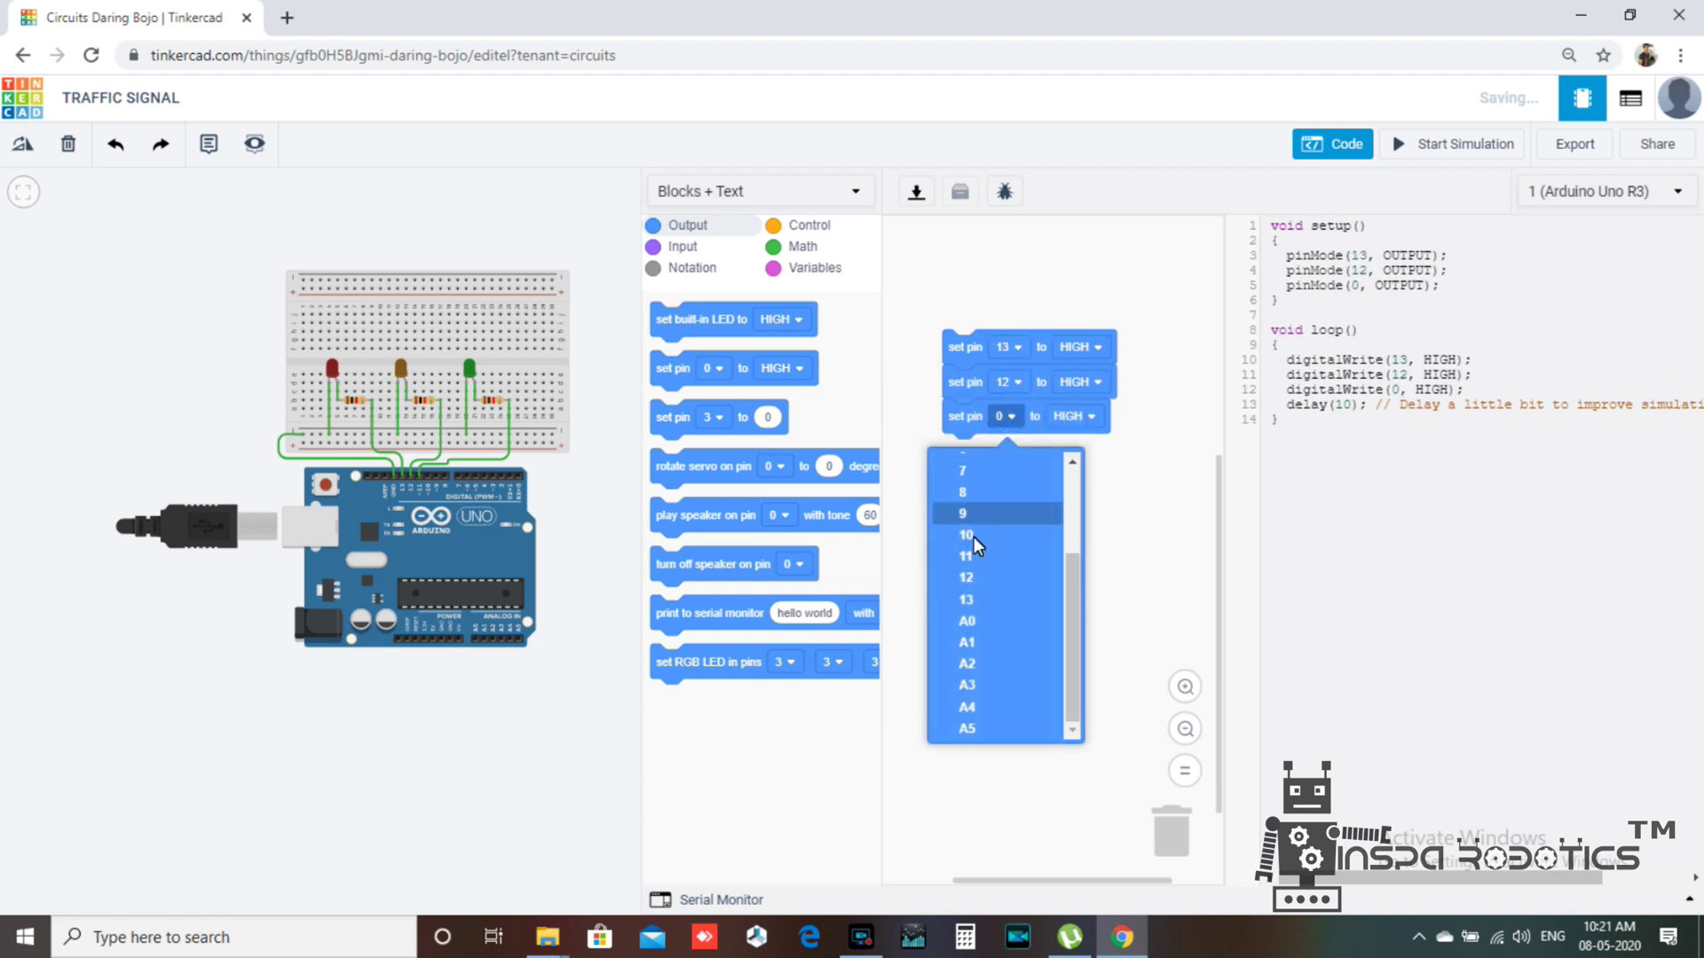
pyautogui.click(971, 564)
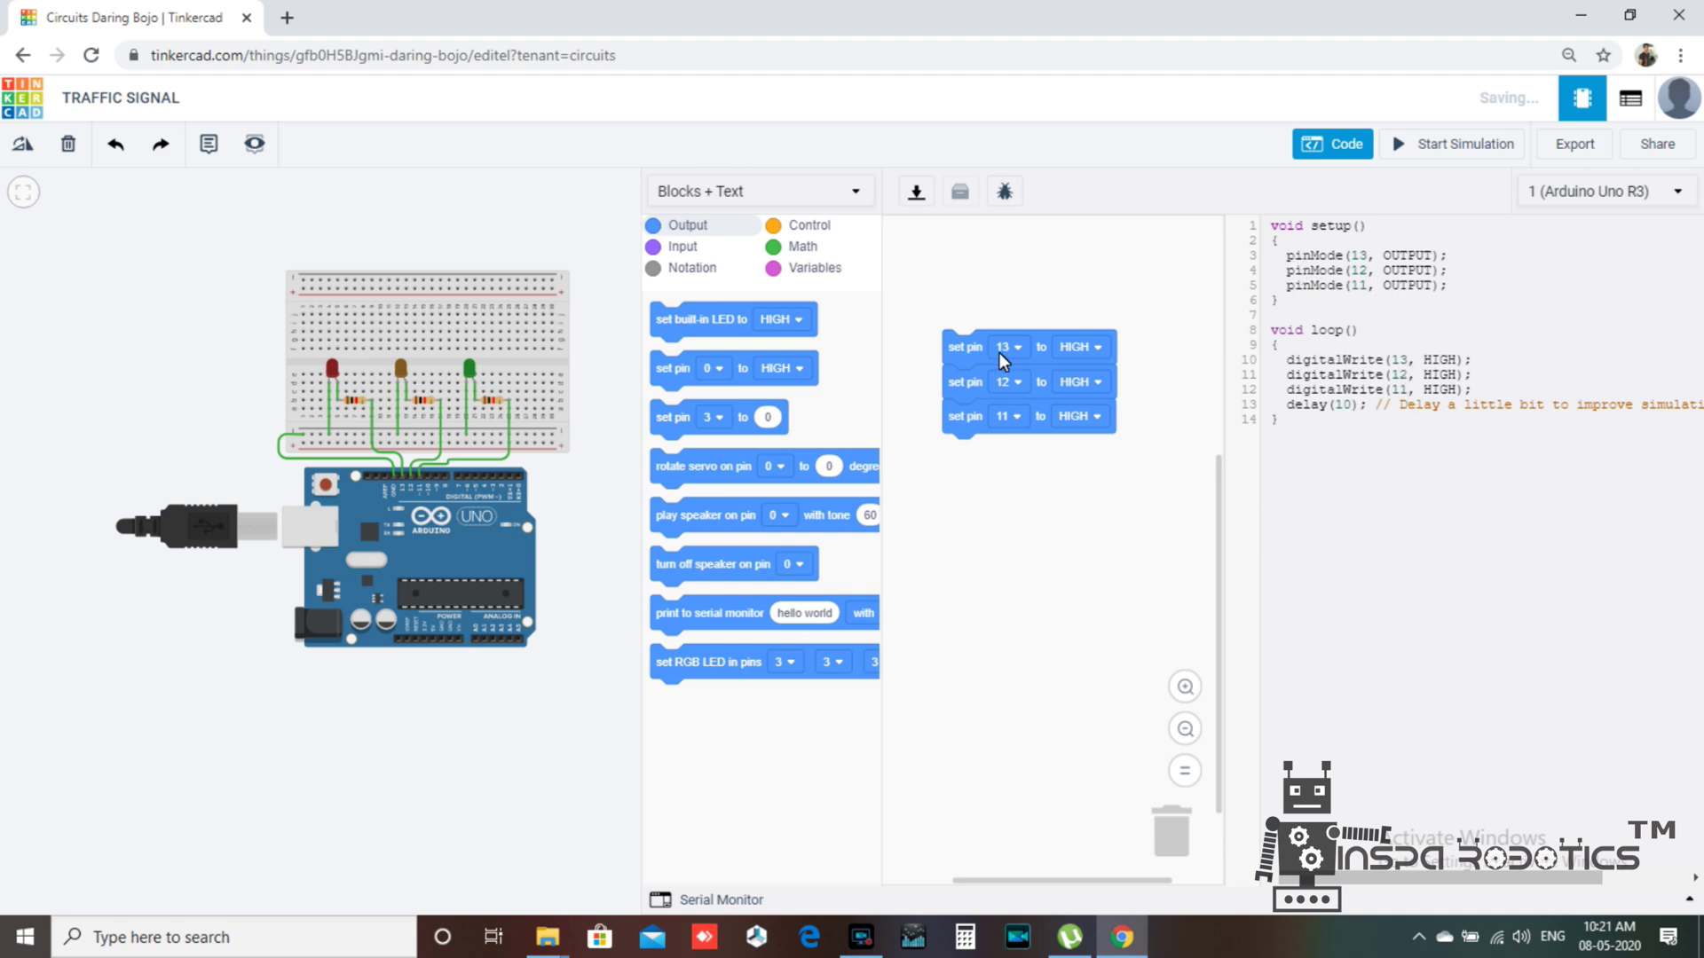
# Leave pin 13 HIGH and set pins 12 and 11 to LOW
pyautogui.click(1086, 347)
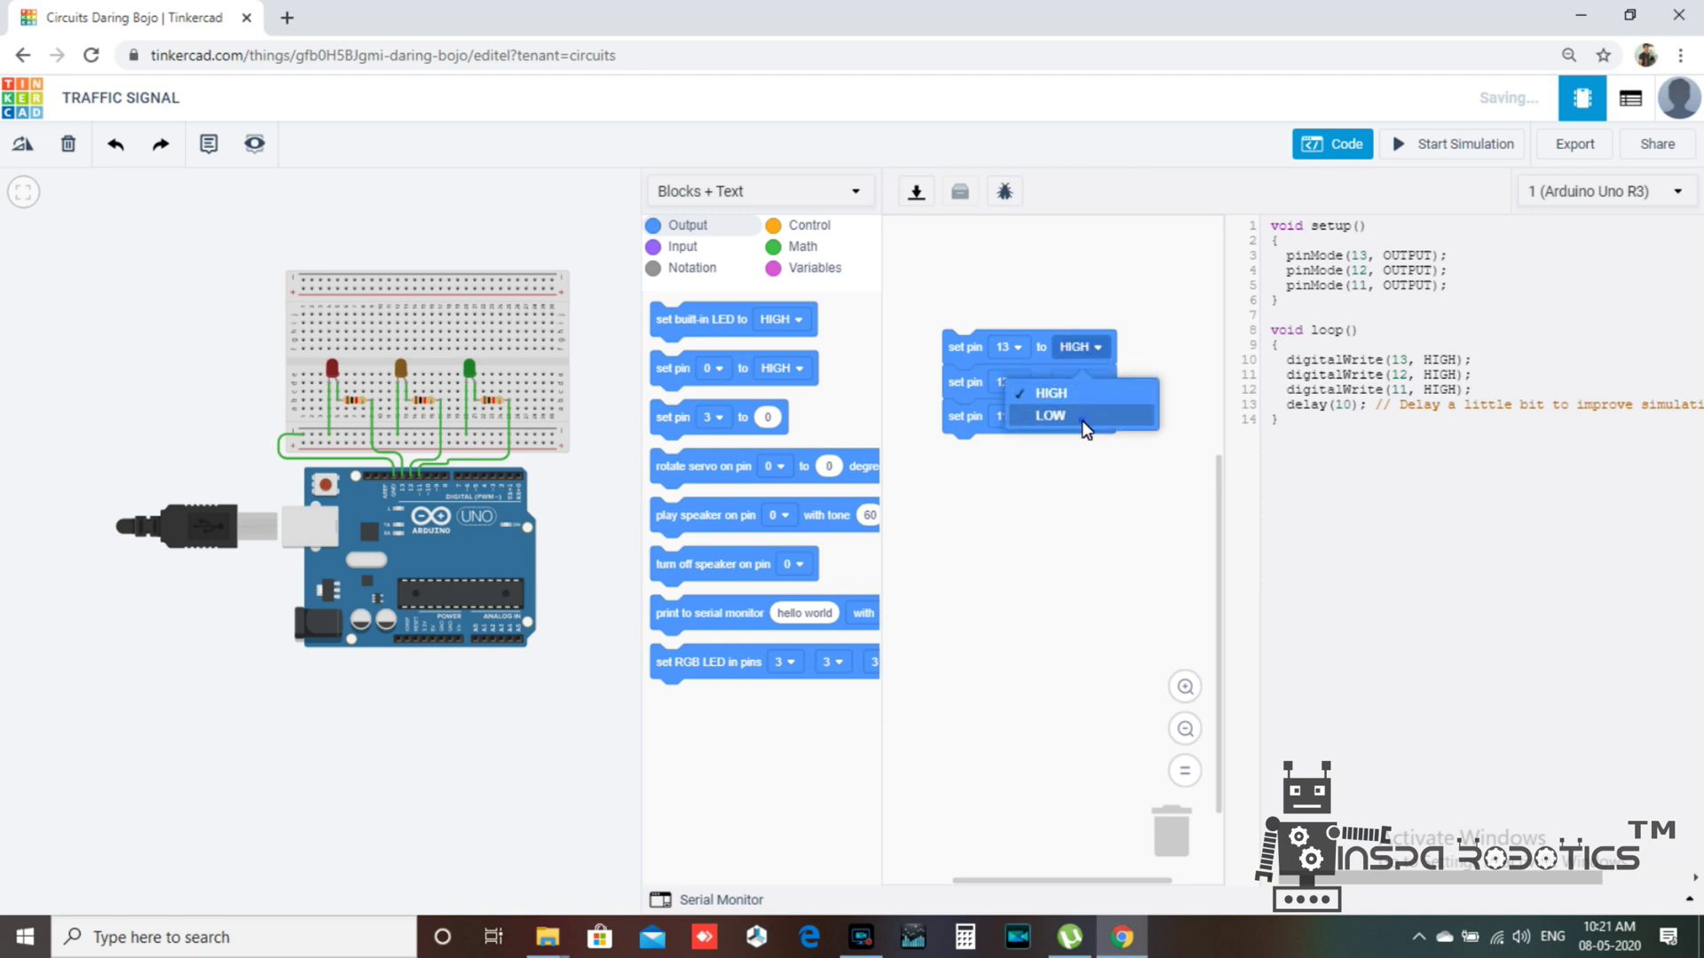
pyautogui.click(1083, 421)
pyautogui.click(1090, 345)
pyautogui.click(1066, 389)
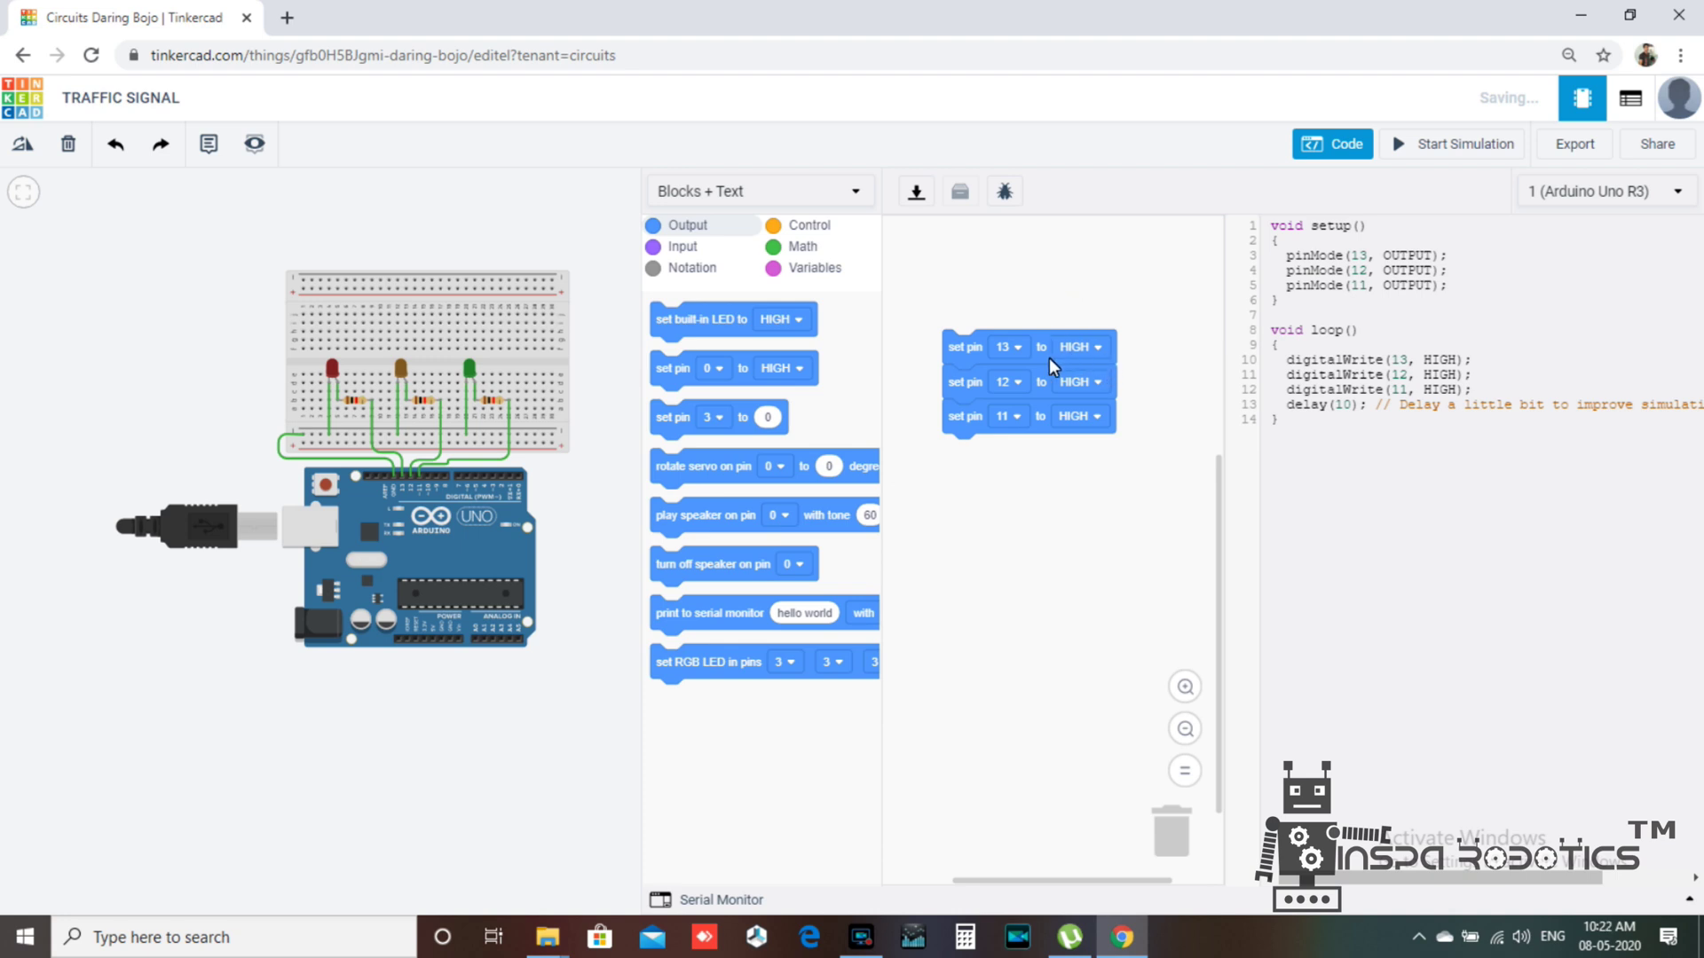
pyautogui.click(1088, 385)
pyautogui.click(1079, 449)
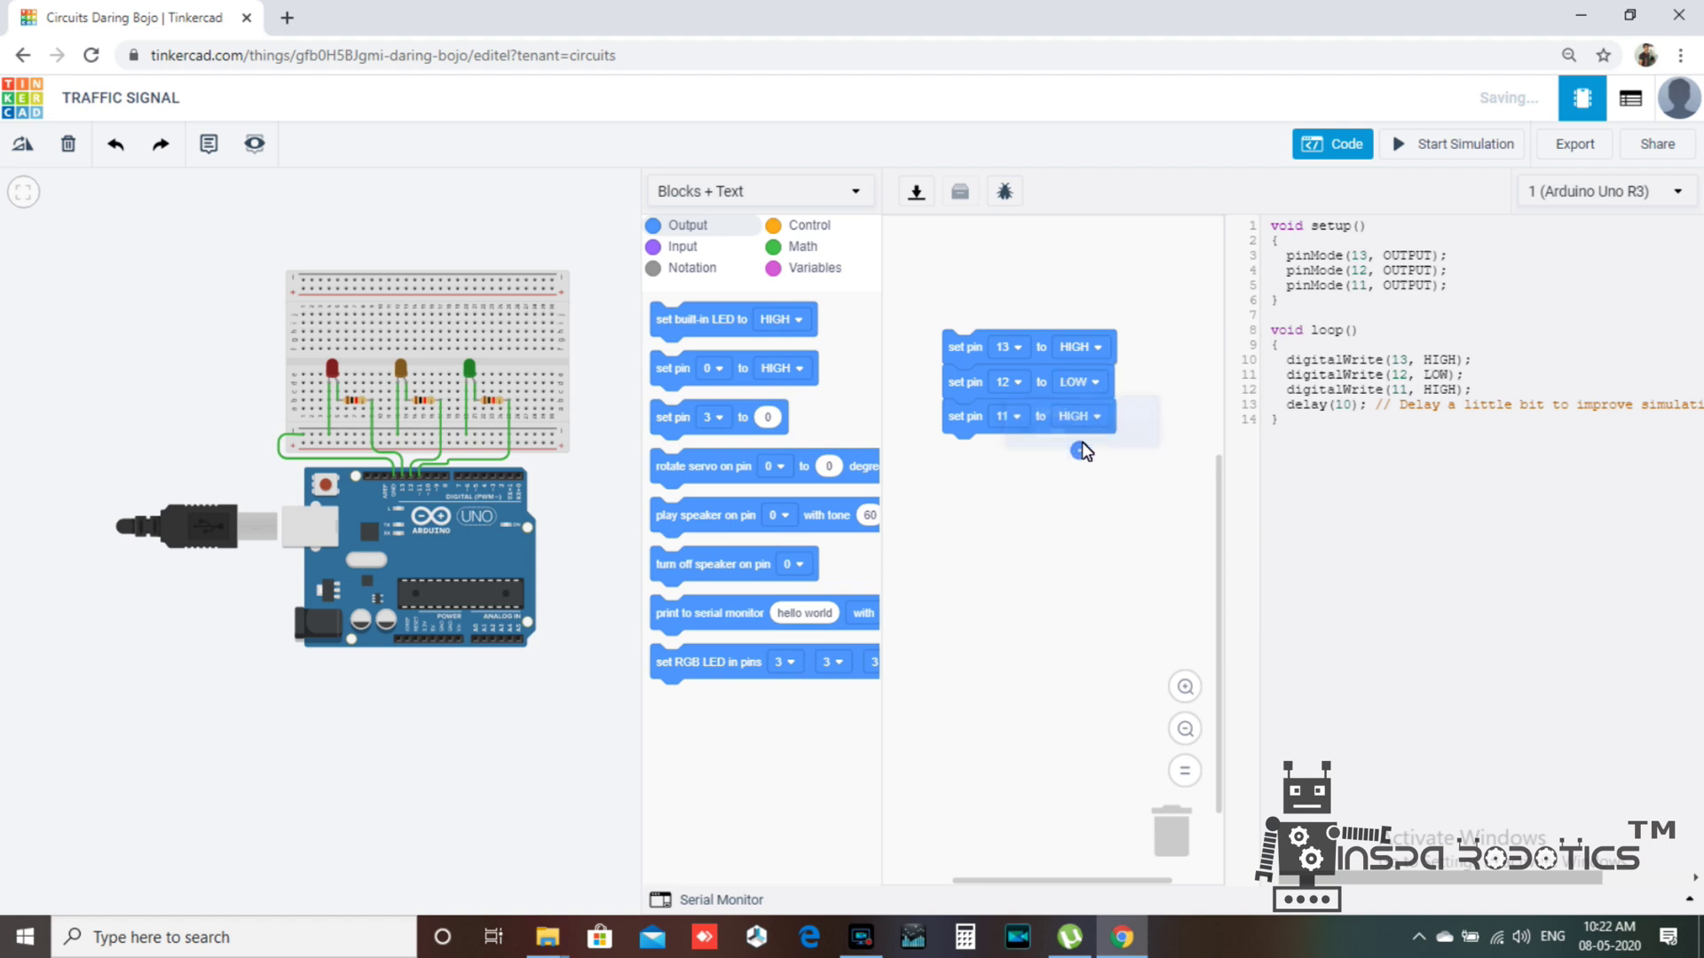
pyautogui.click(1084, 425)
pyautogui.click(1080, 481)
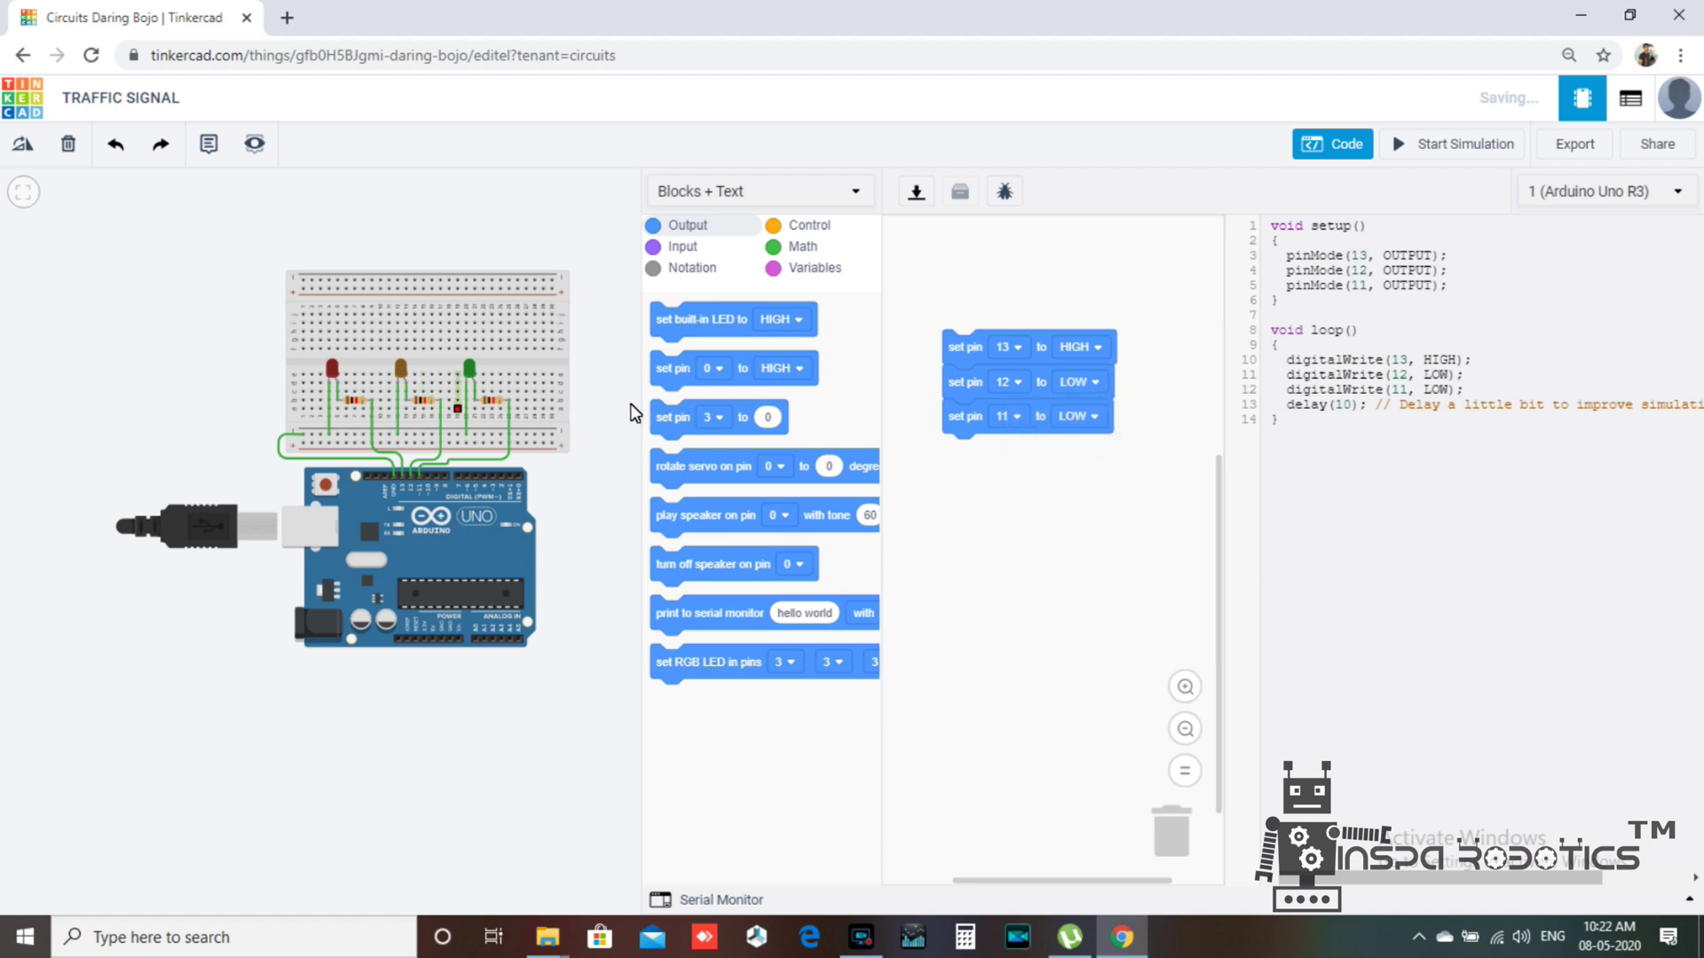
# Attach a 'wait 1 secs' block under the pin 11 block
pyautogui.click(795, 226)
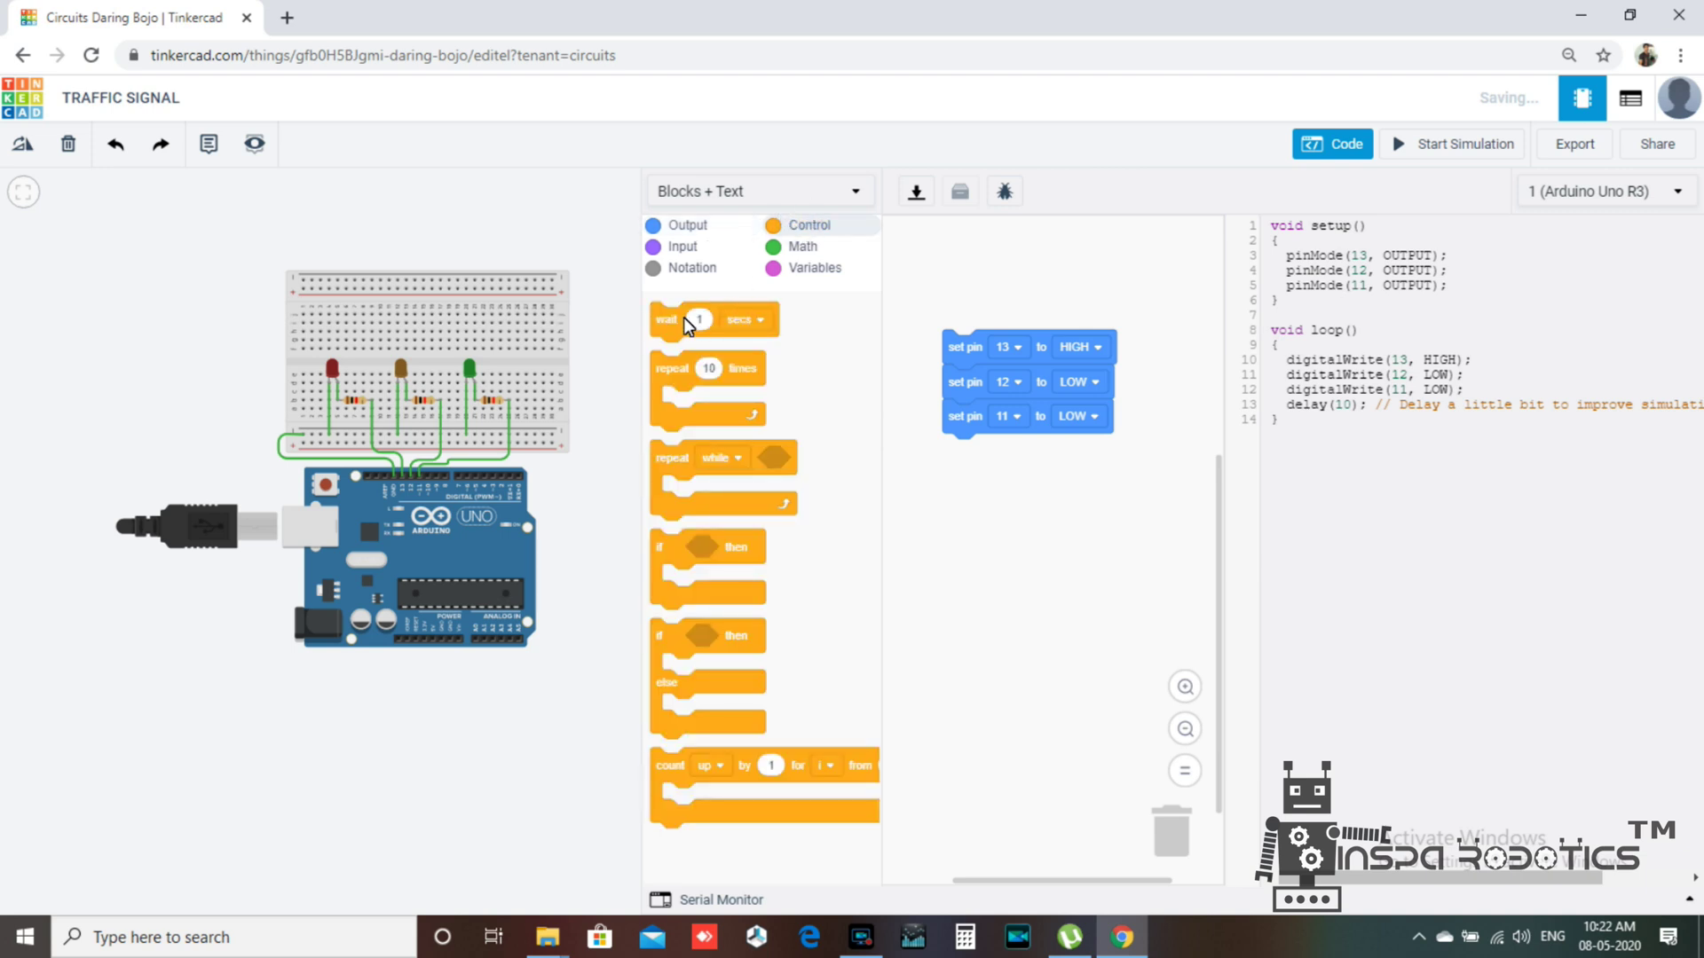
pyautogui.moveTo(682, 339); pyautogui.dragTo(976, 483)
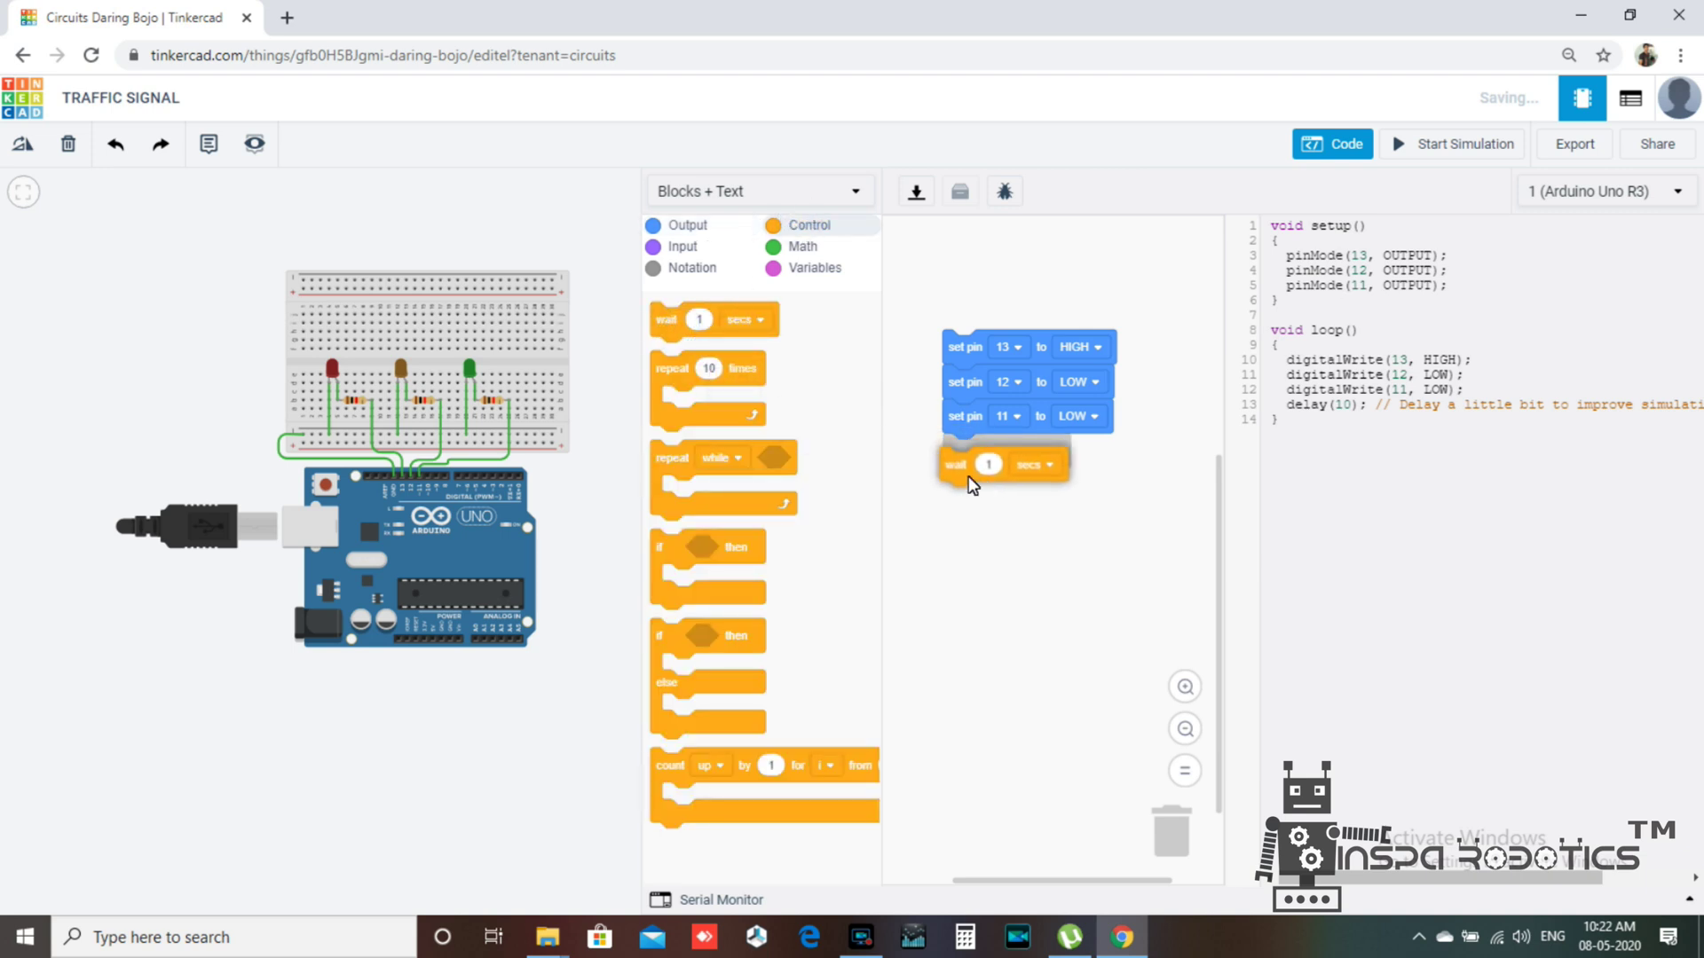
pyautogui.moveTo(976, 484); pyautogui.dragTo(967, 470)
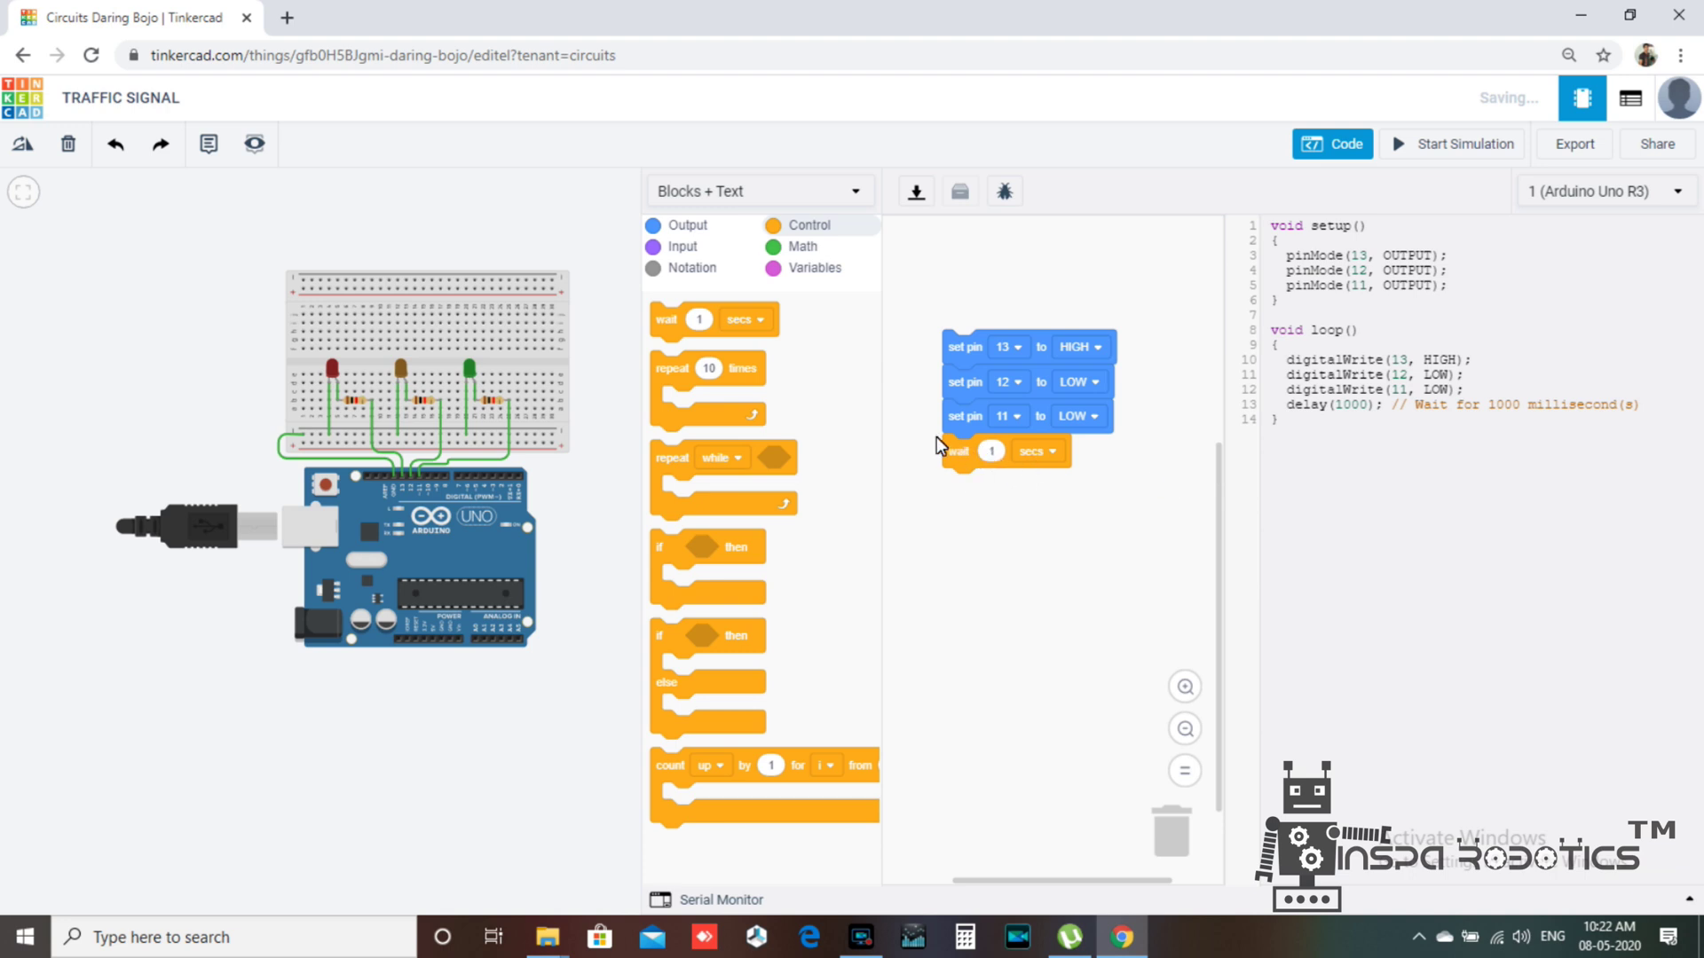
pyautogui.click(690, 229)
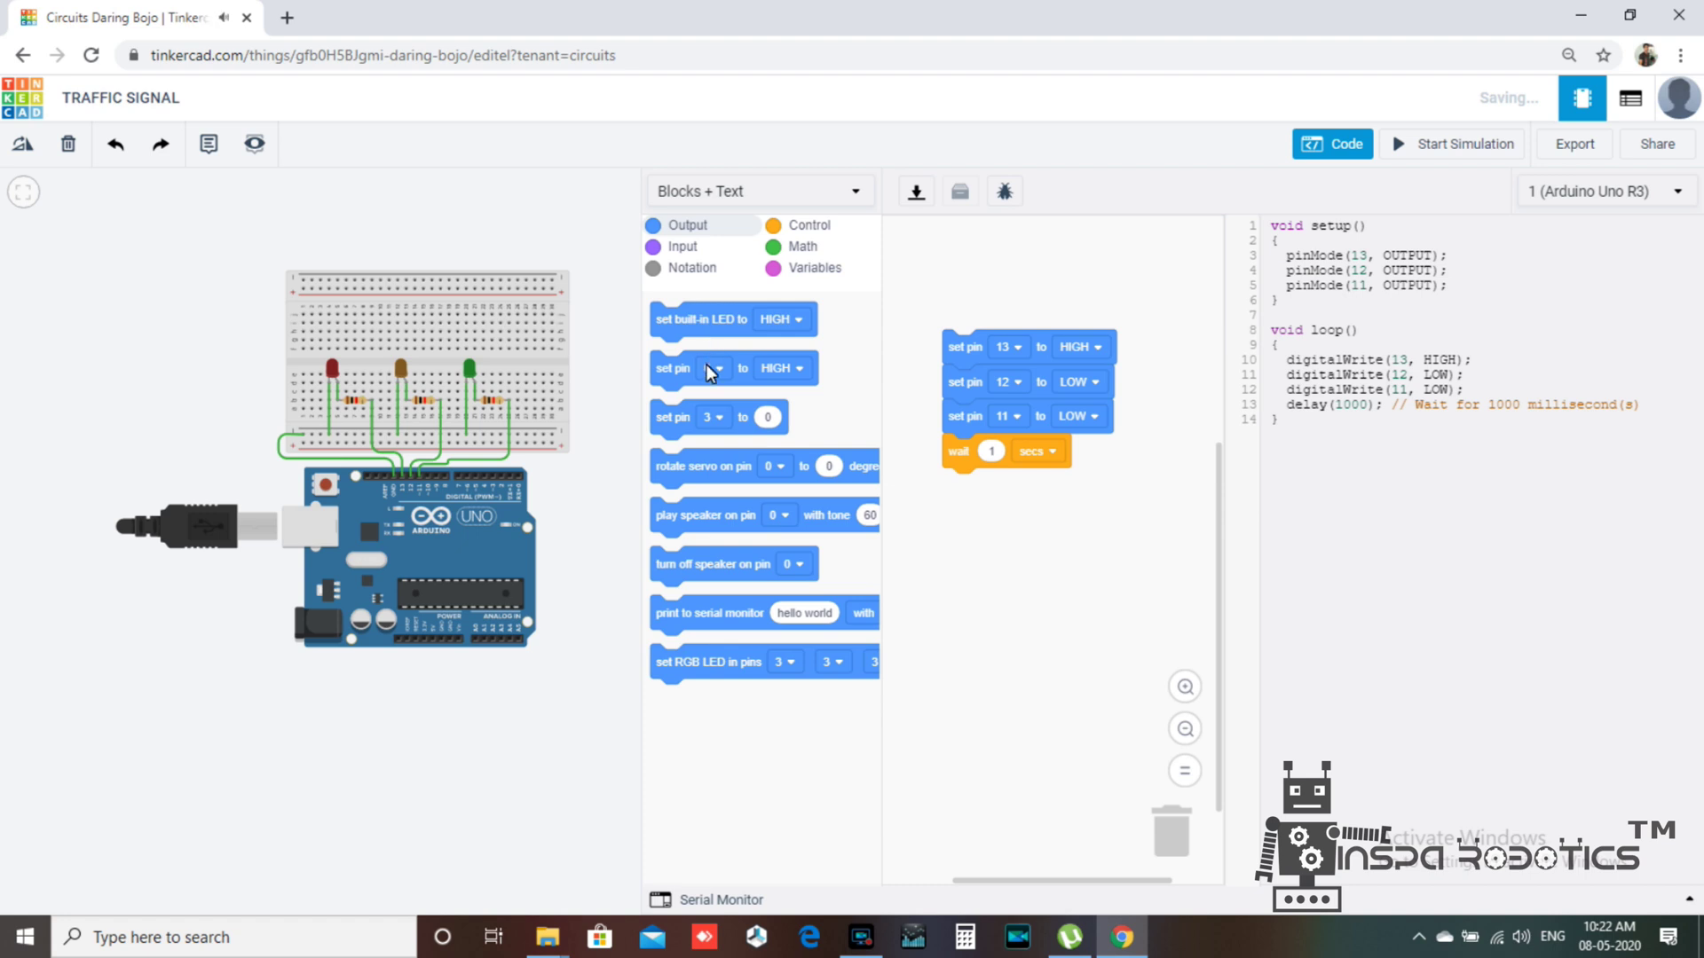
# Add three 'set pin' blocks below the wait, set to pins 13, 12 and 11
pyautogui.moveTo(693, 380); pyautogui.dragTo(969, 509)
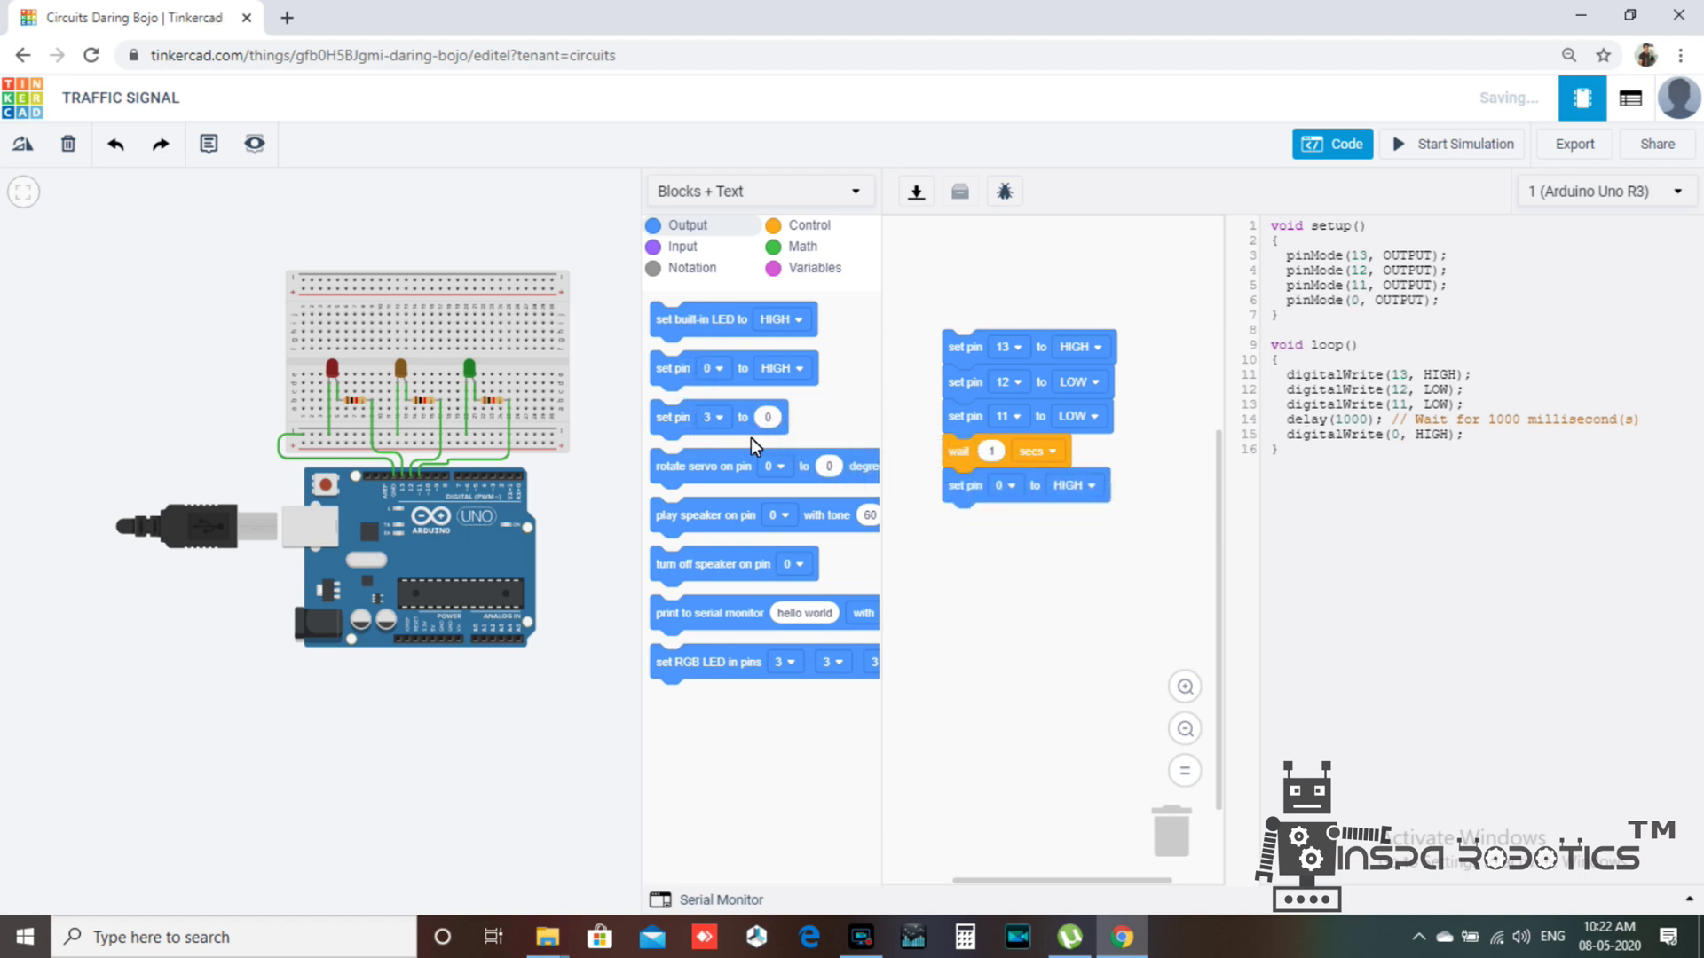
pyautogui.moveTo(679, 377); pyautogui.dragTo(951, 539)
pyautogui.moveTo(669, 380); pyautogui.dragTo(947, 567)
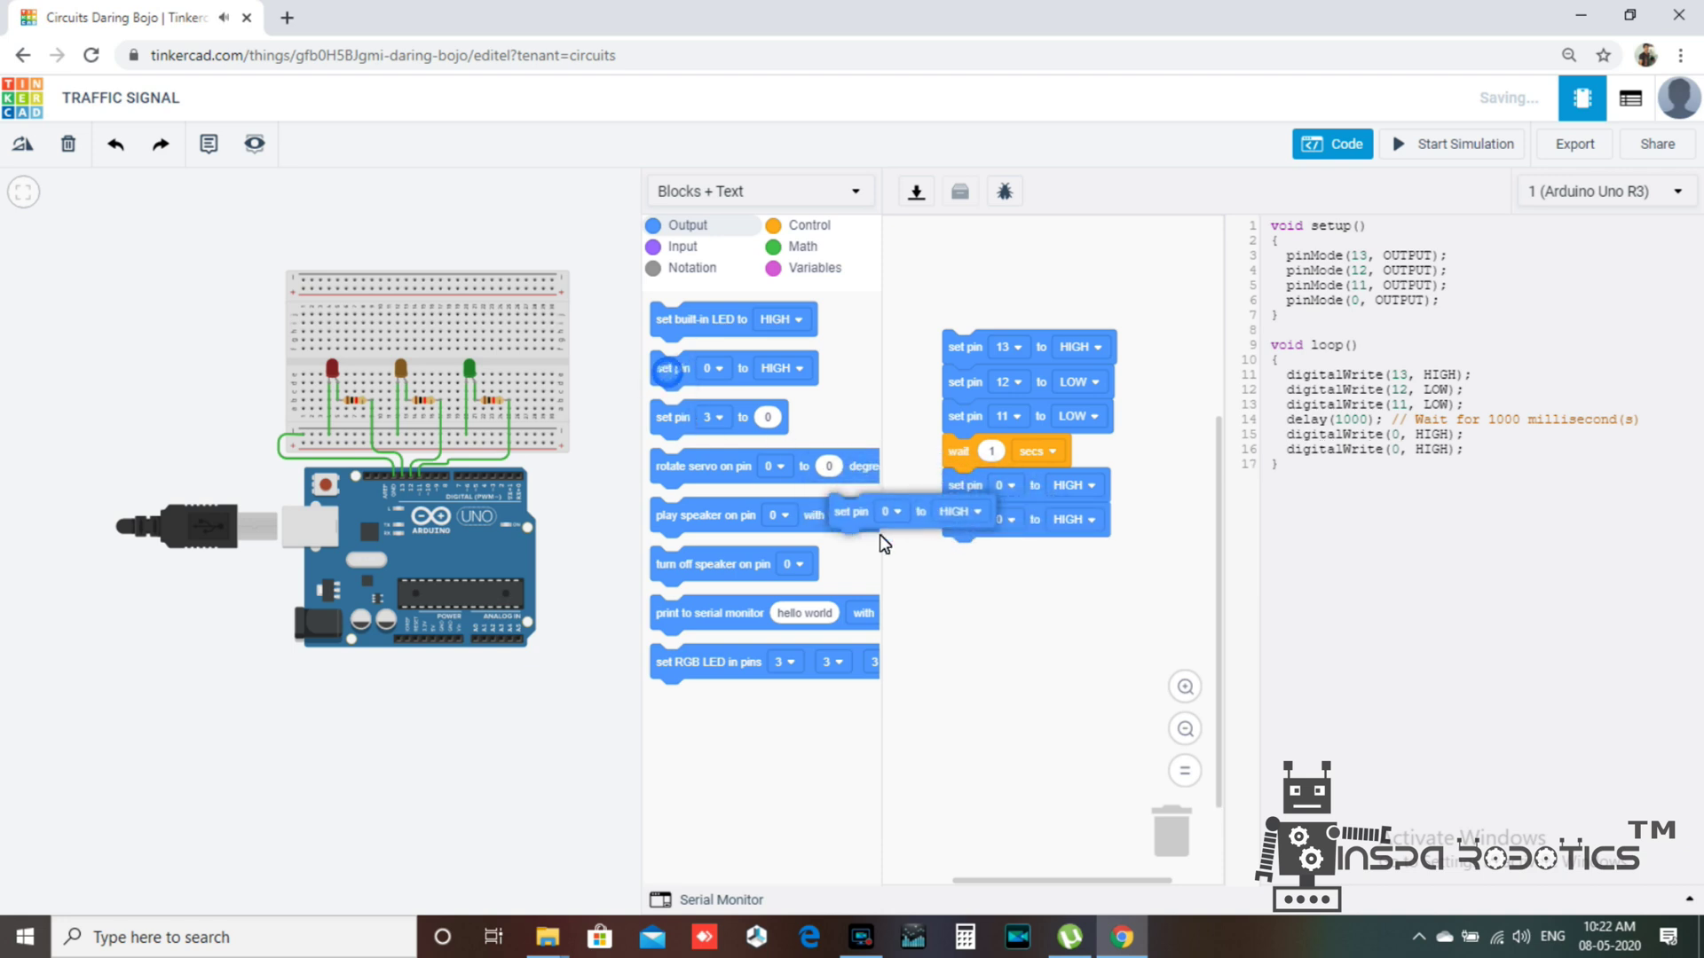
pyautogui.click(1012, 488)
pyautogui.scroll(-3, 985, 759)
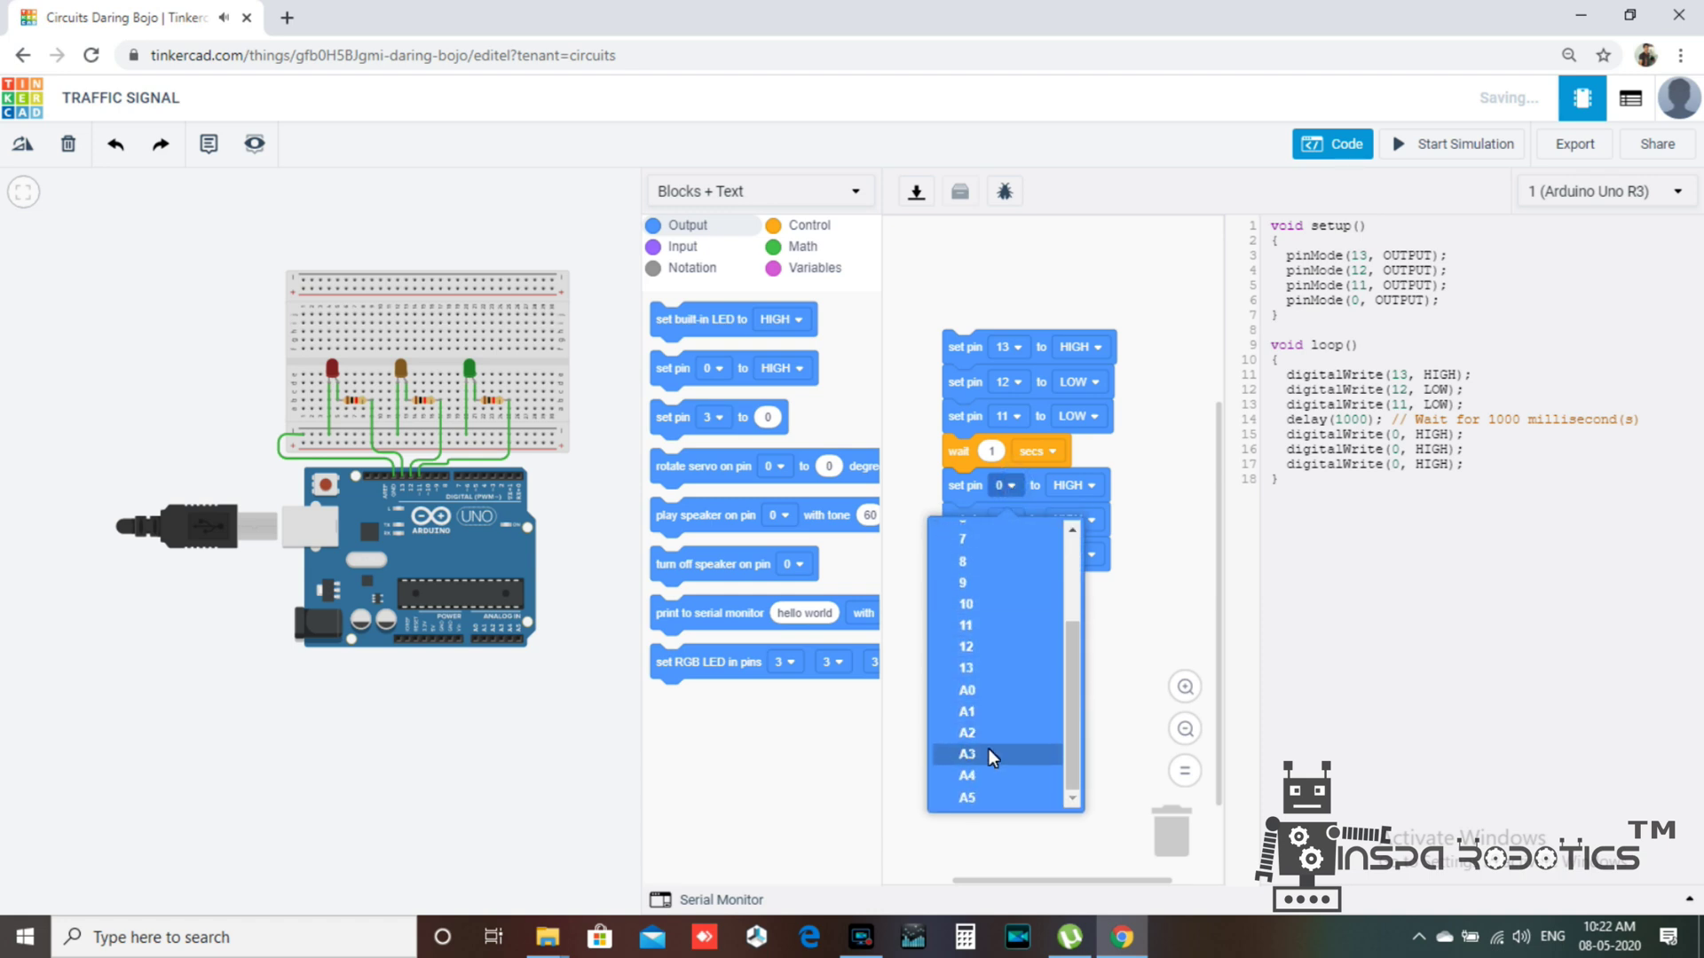
pyautogui.click(972, 667)
pyautogui.click(1009, 521)
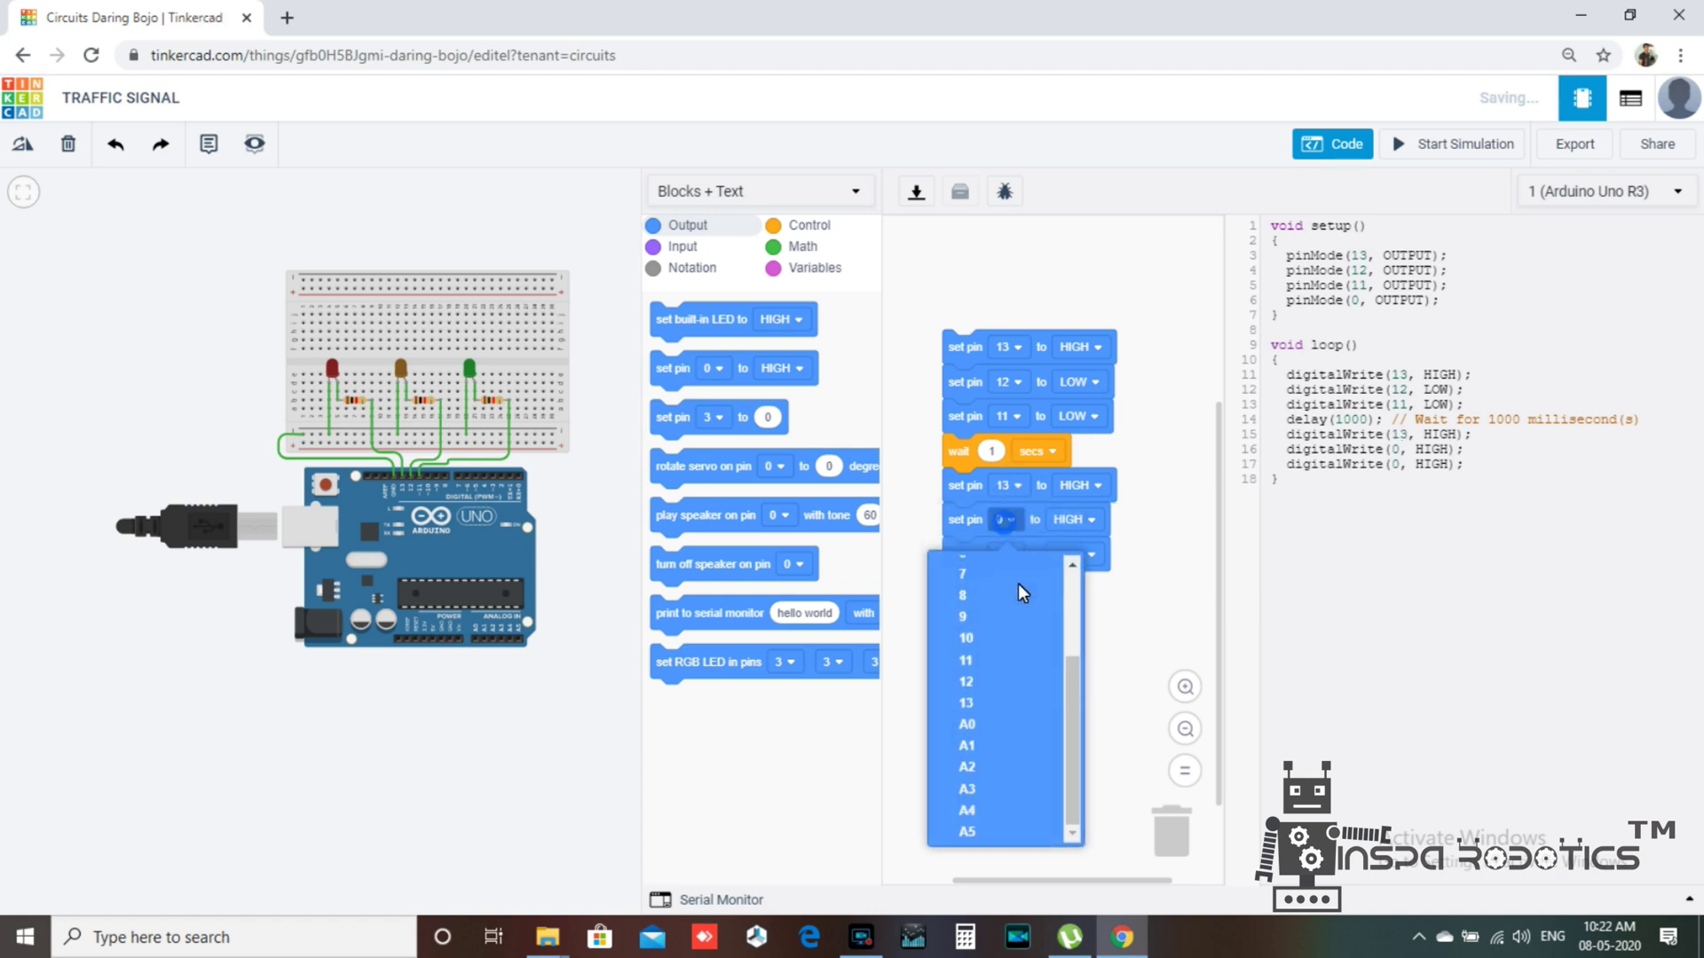
pyautogui.click(976, 676)
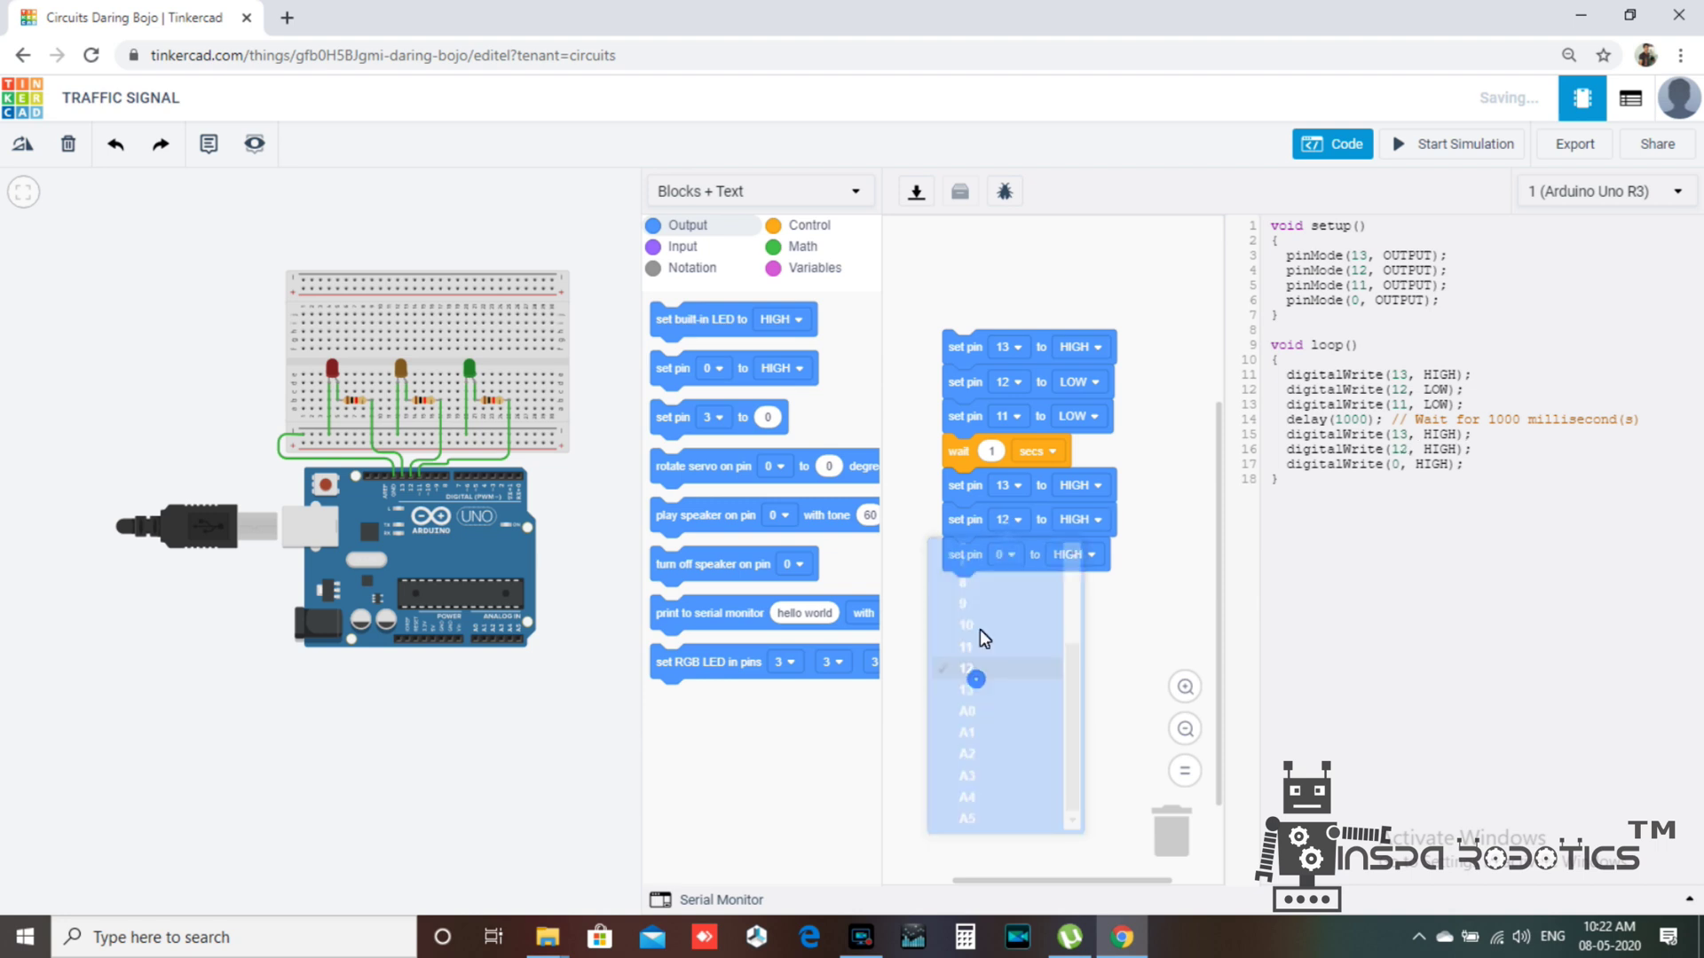
pyautogui.click(1005, 555)
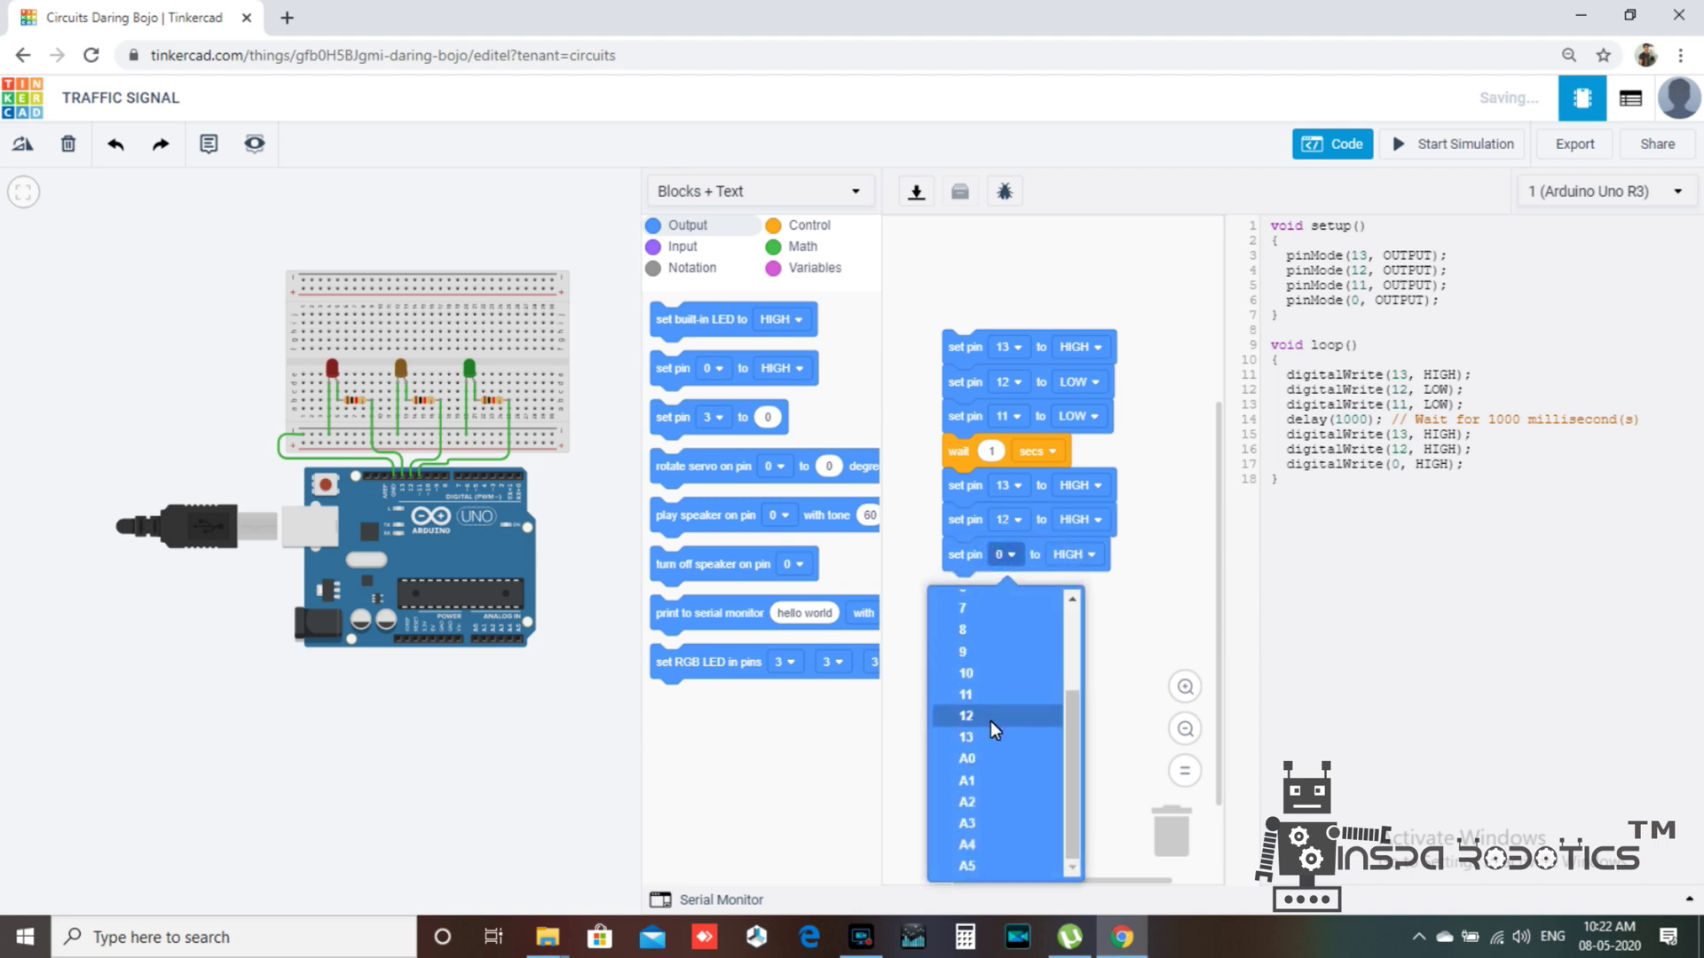
pyautogui.click(984, 696)
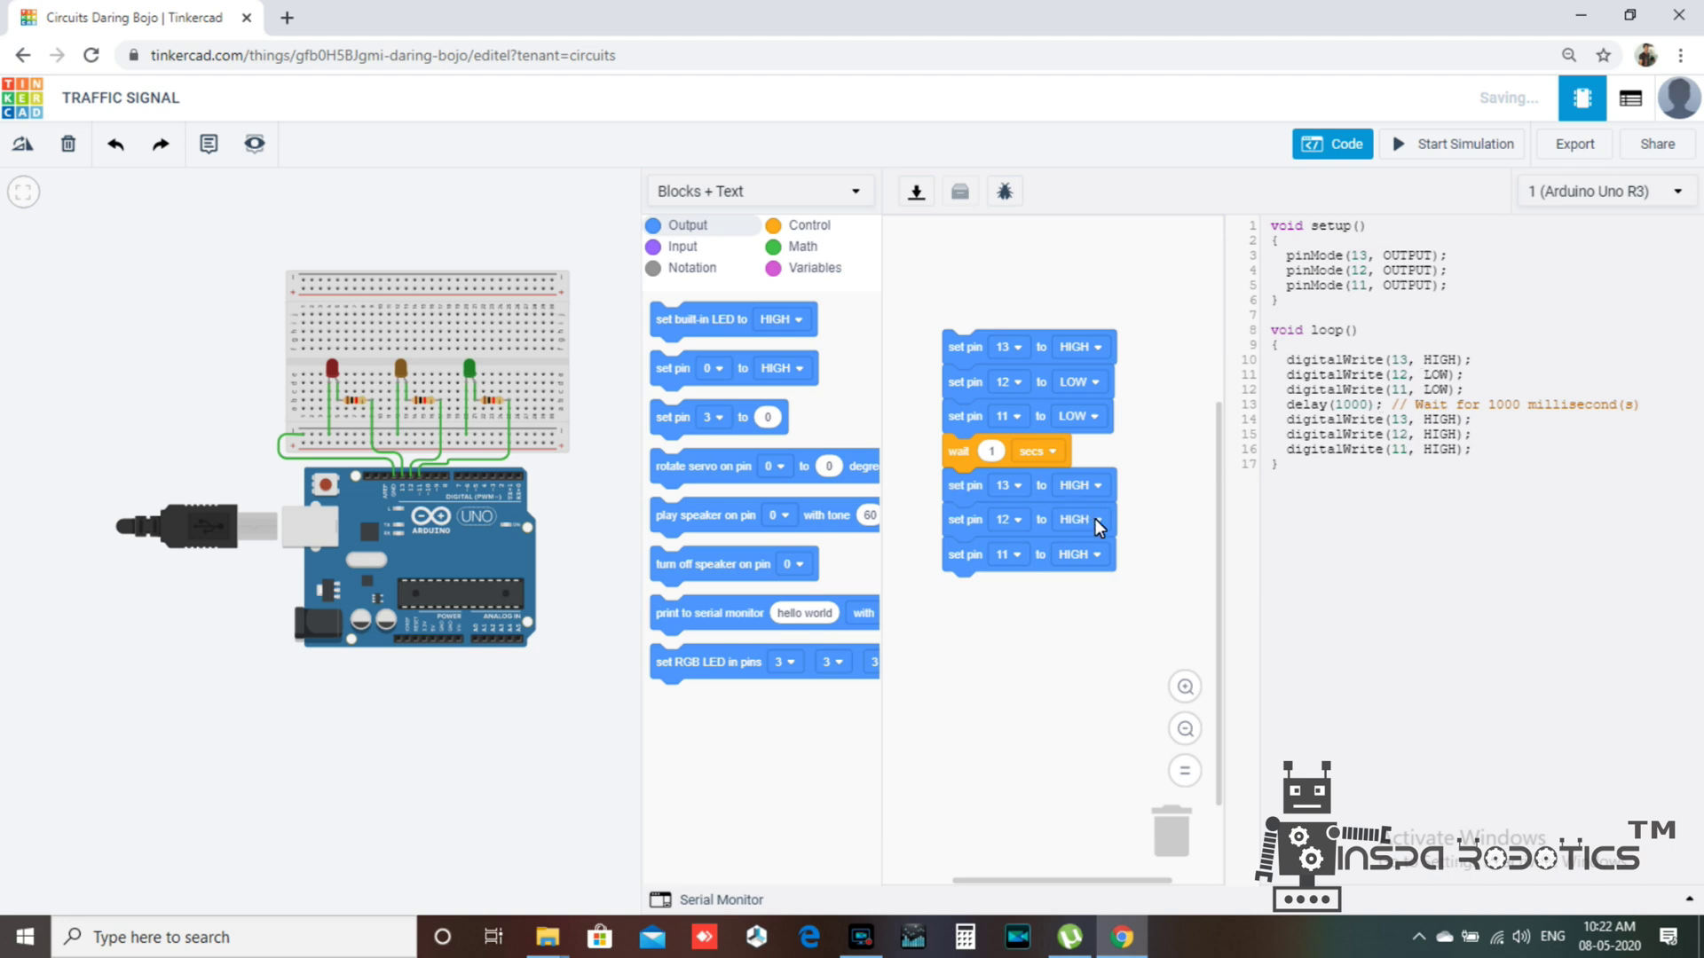
# Set the new blocks to pin 13 LOW, pin 12 HIGH, pin 11 LOW
pyautogui.click(1082, 488)
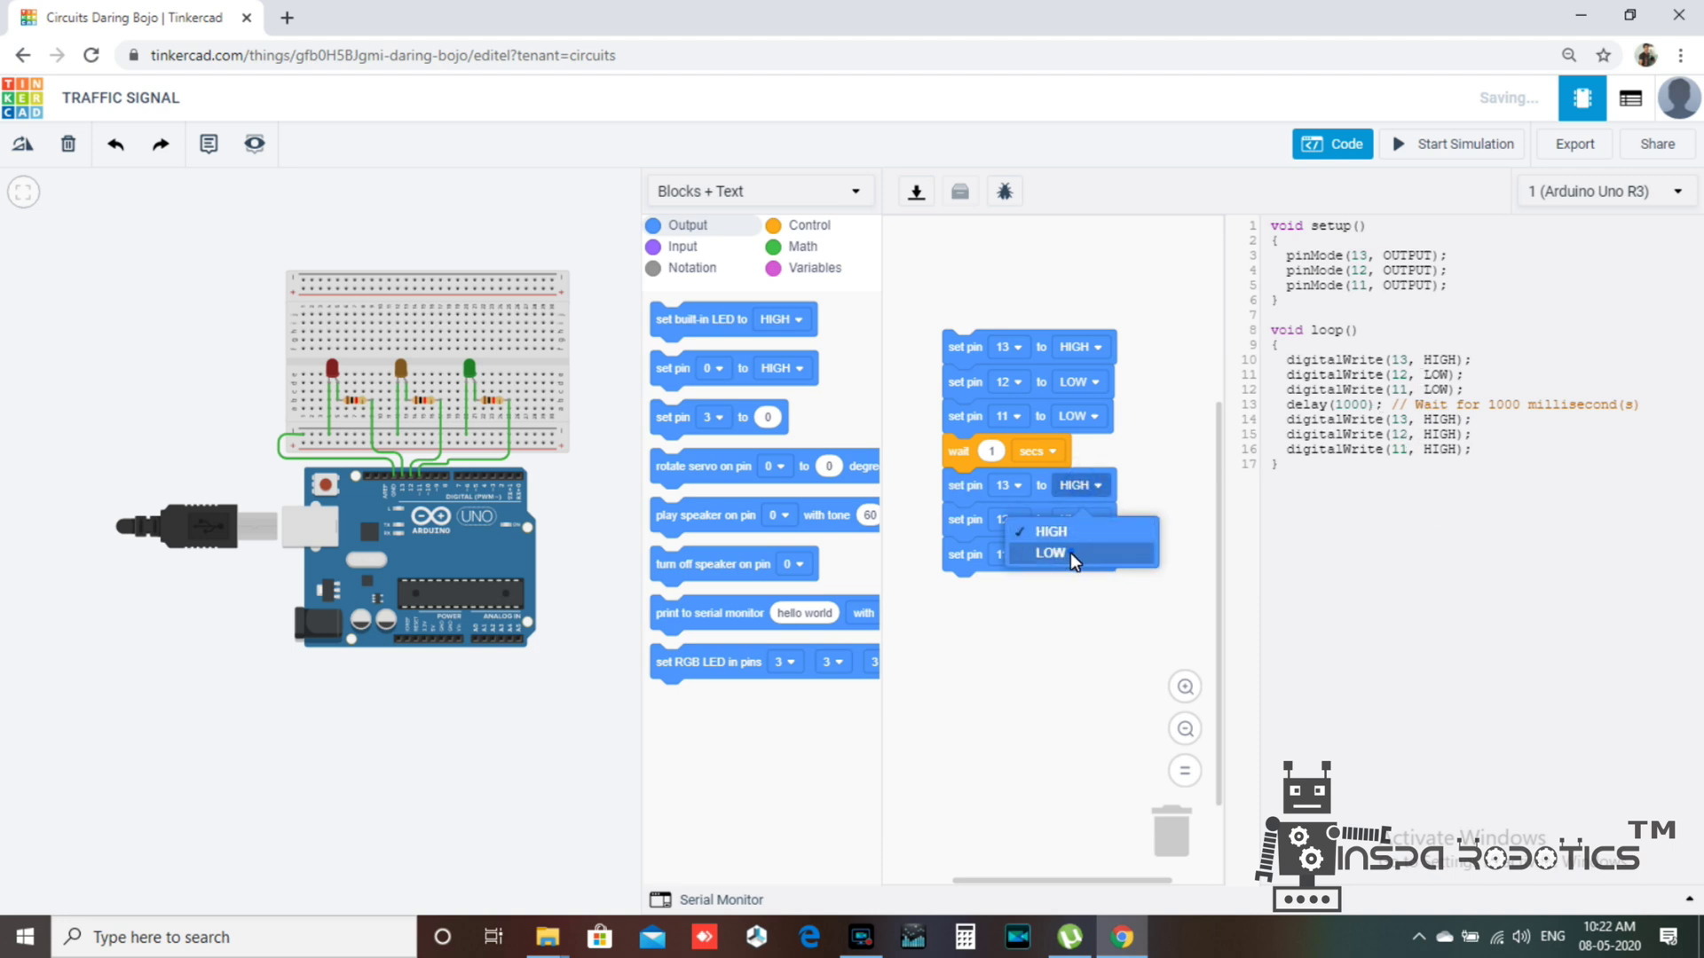
pyautogui.click(1076, 554)
pyautogui.click(1080, 520)
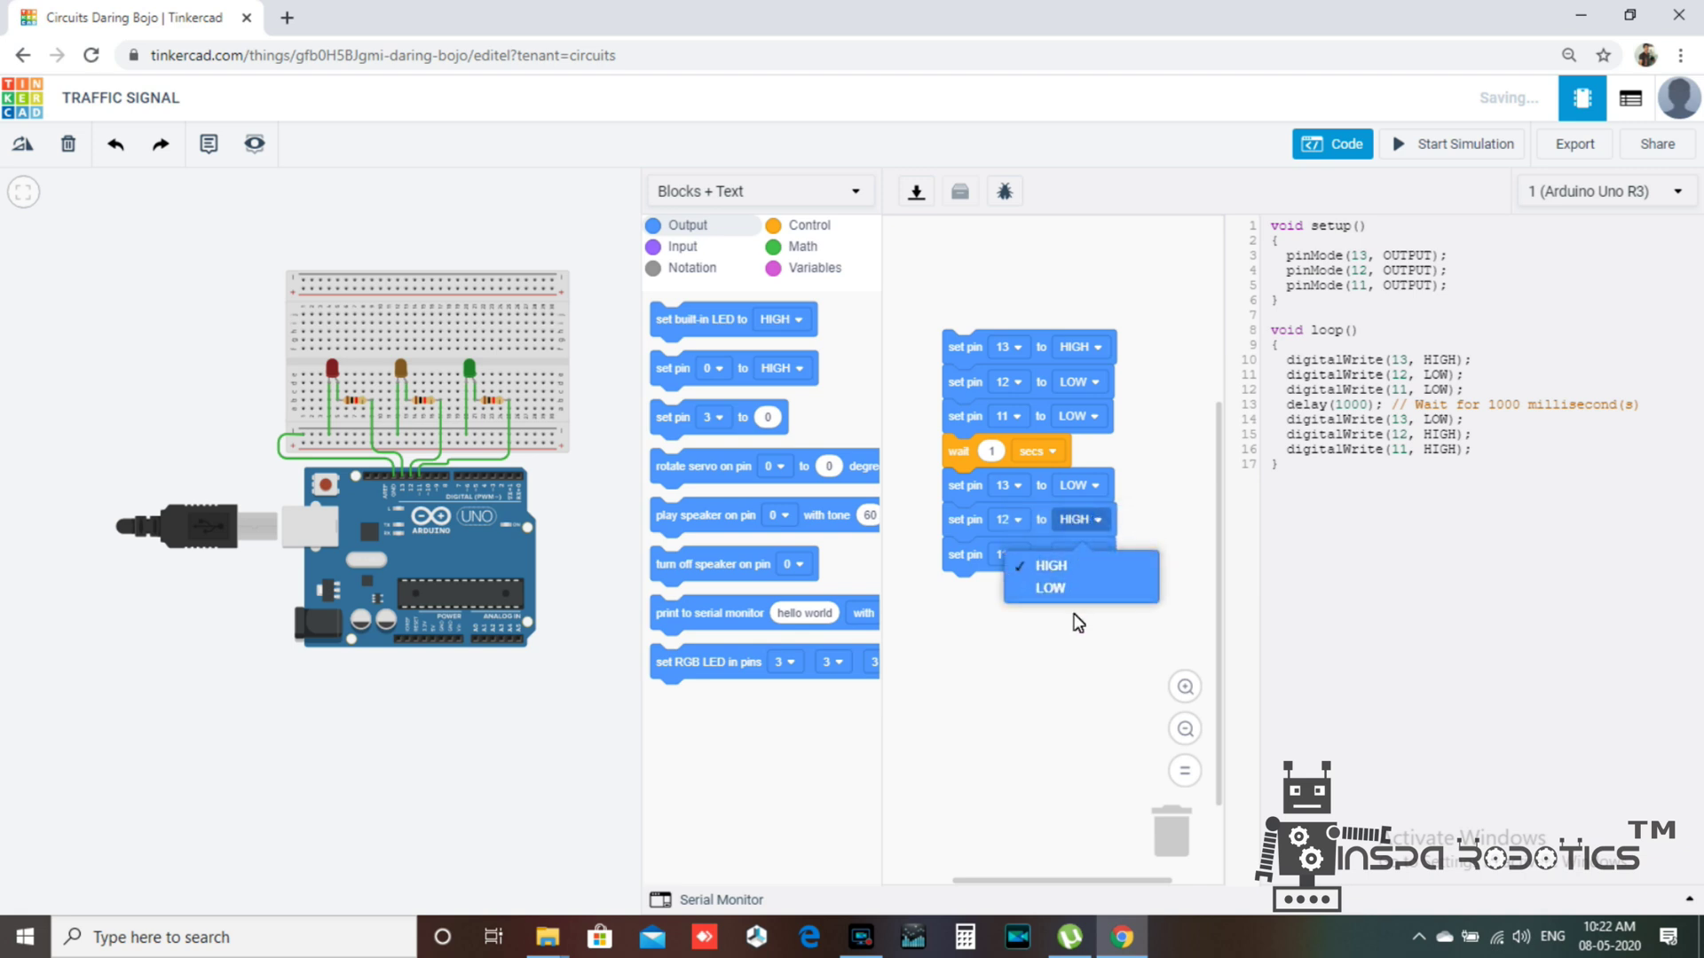
pyautogui.click(1070, 614)
pyautogui.click(1075, 563)
pyautogui.click(1075, 628)
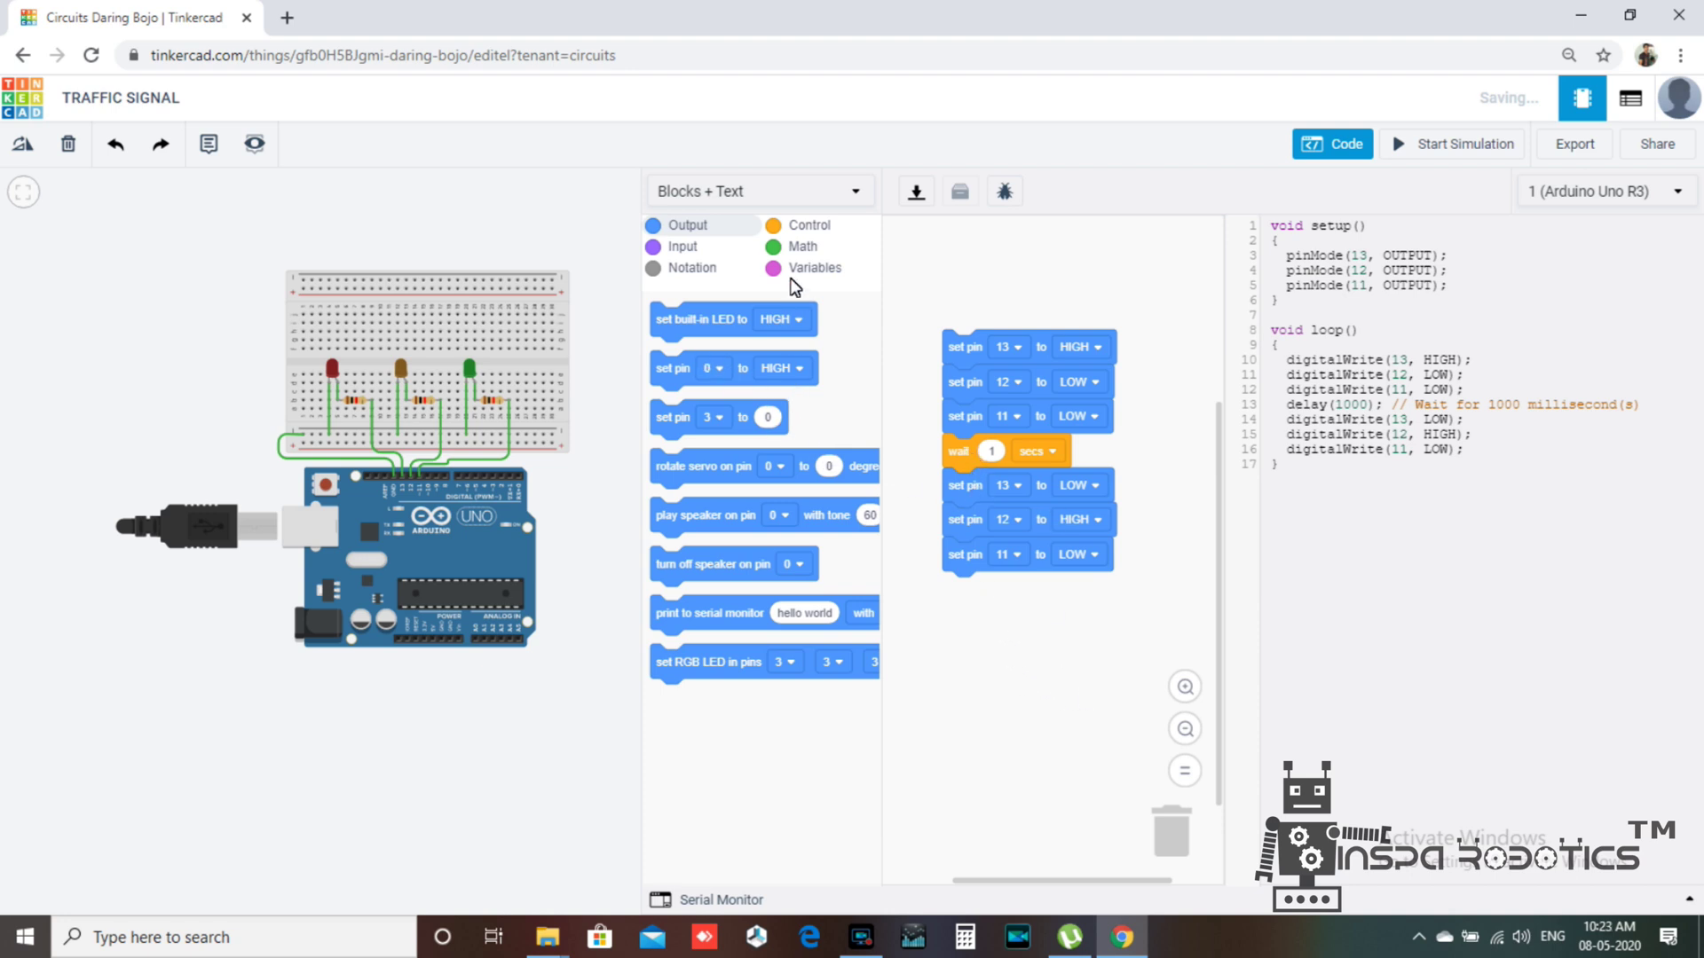
# Add a 1-second wait at the end and remove a stray built-in LED block
pyautogui.click(807, 225)
pyautogui.moveTo(694, 330); pyautogui.dragTo(985, 609)
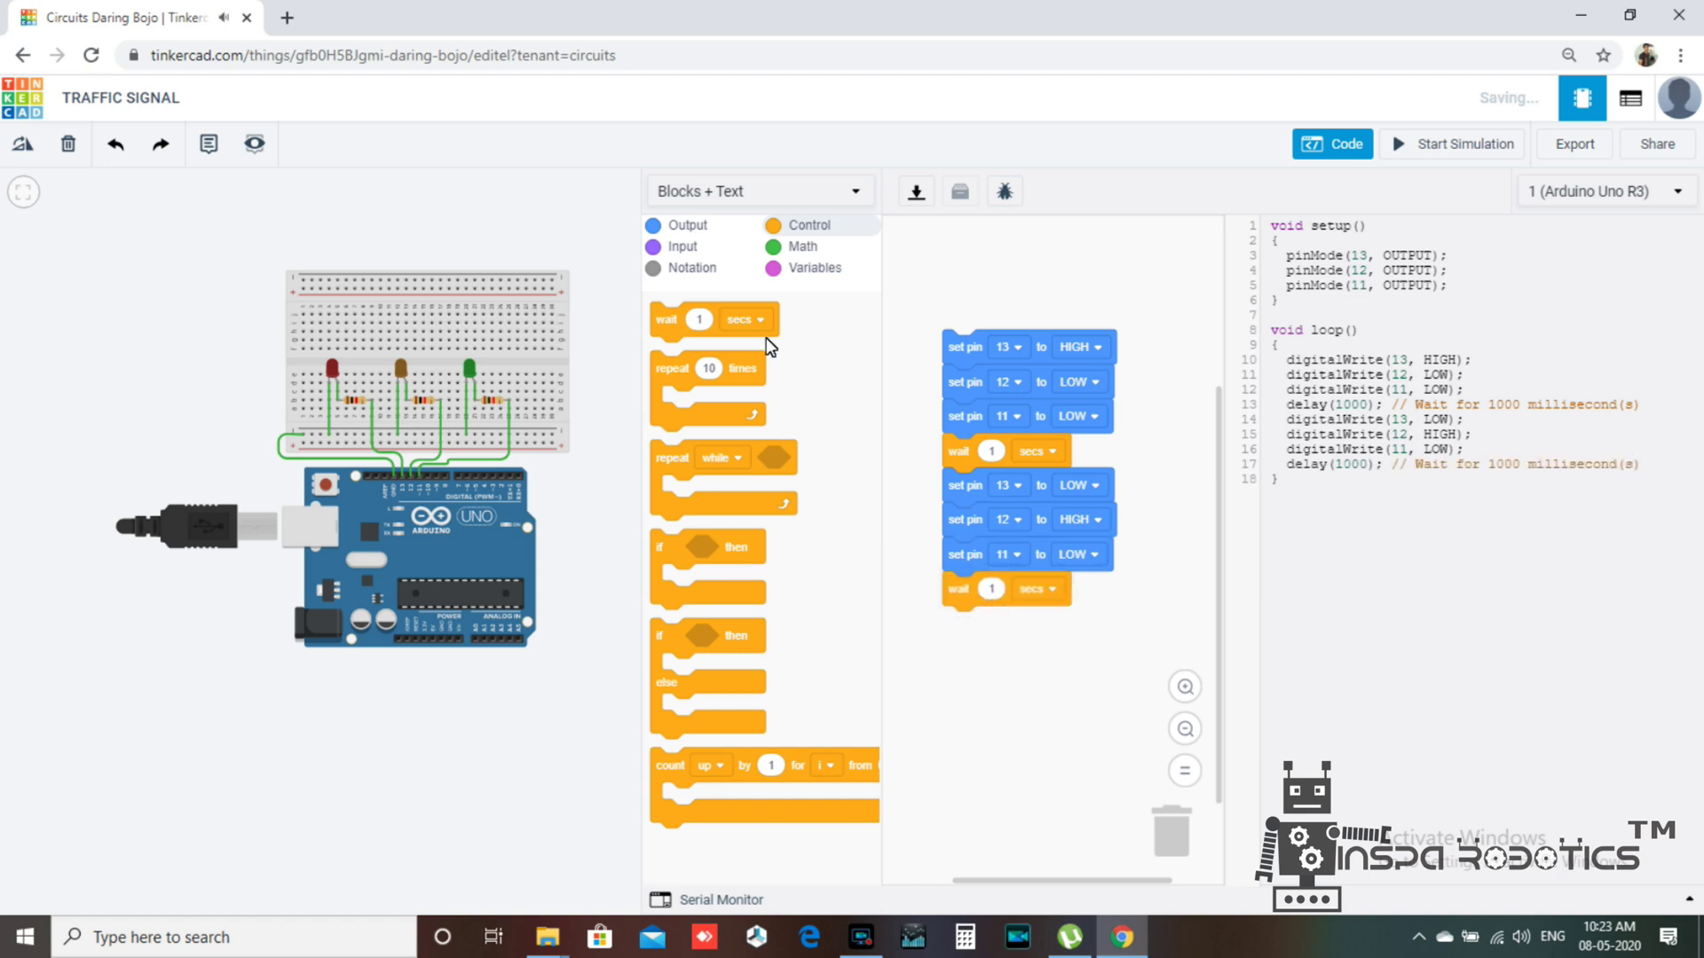
pyautogui.click(685, 227)
pyautogui.moveTo(671, 321); pyautogui.dragTo(956, 631)
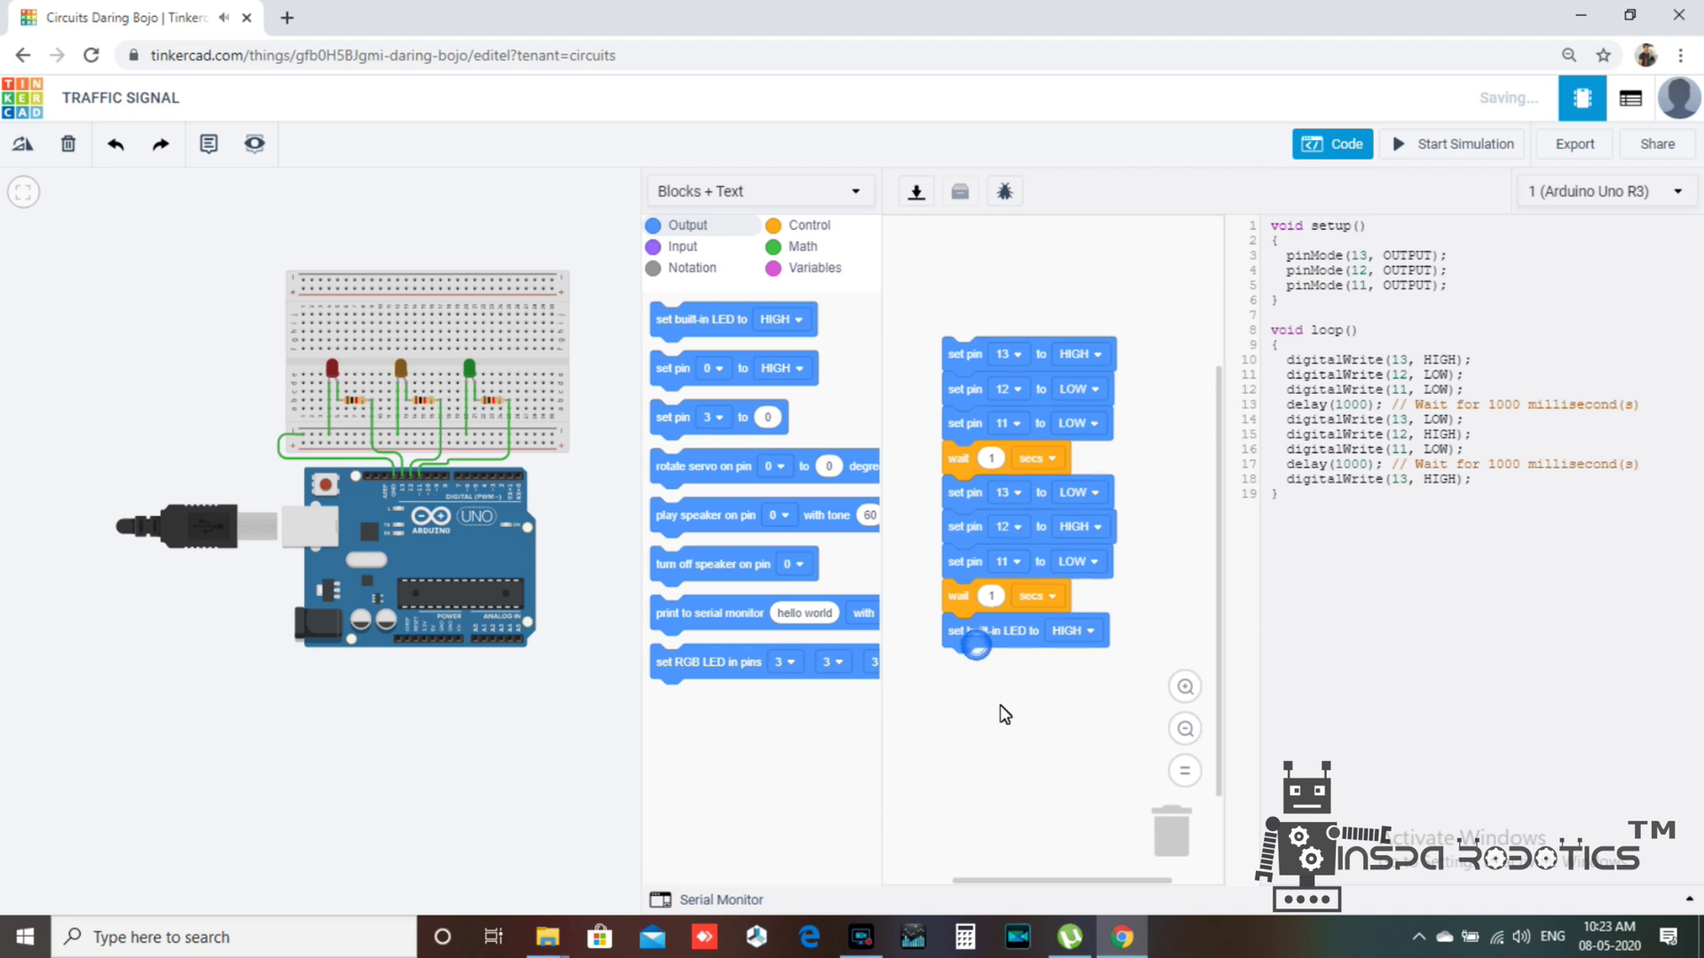
pyautogui.moveTo(998, 706)
pyautogui.mouseDown()
pyautogui.moveTo(981, 621)
pyautogui.moveTo(1142, 848)
pyautogui.mouseUp()
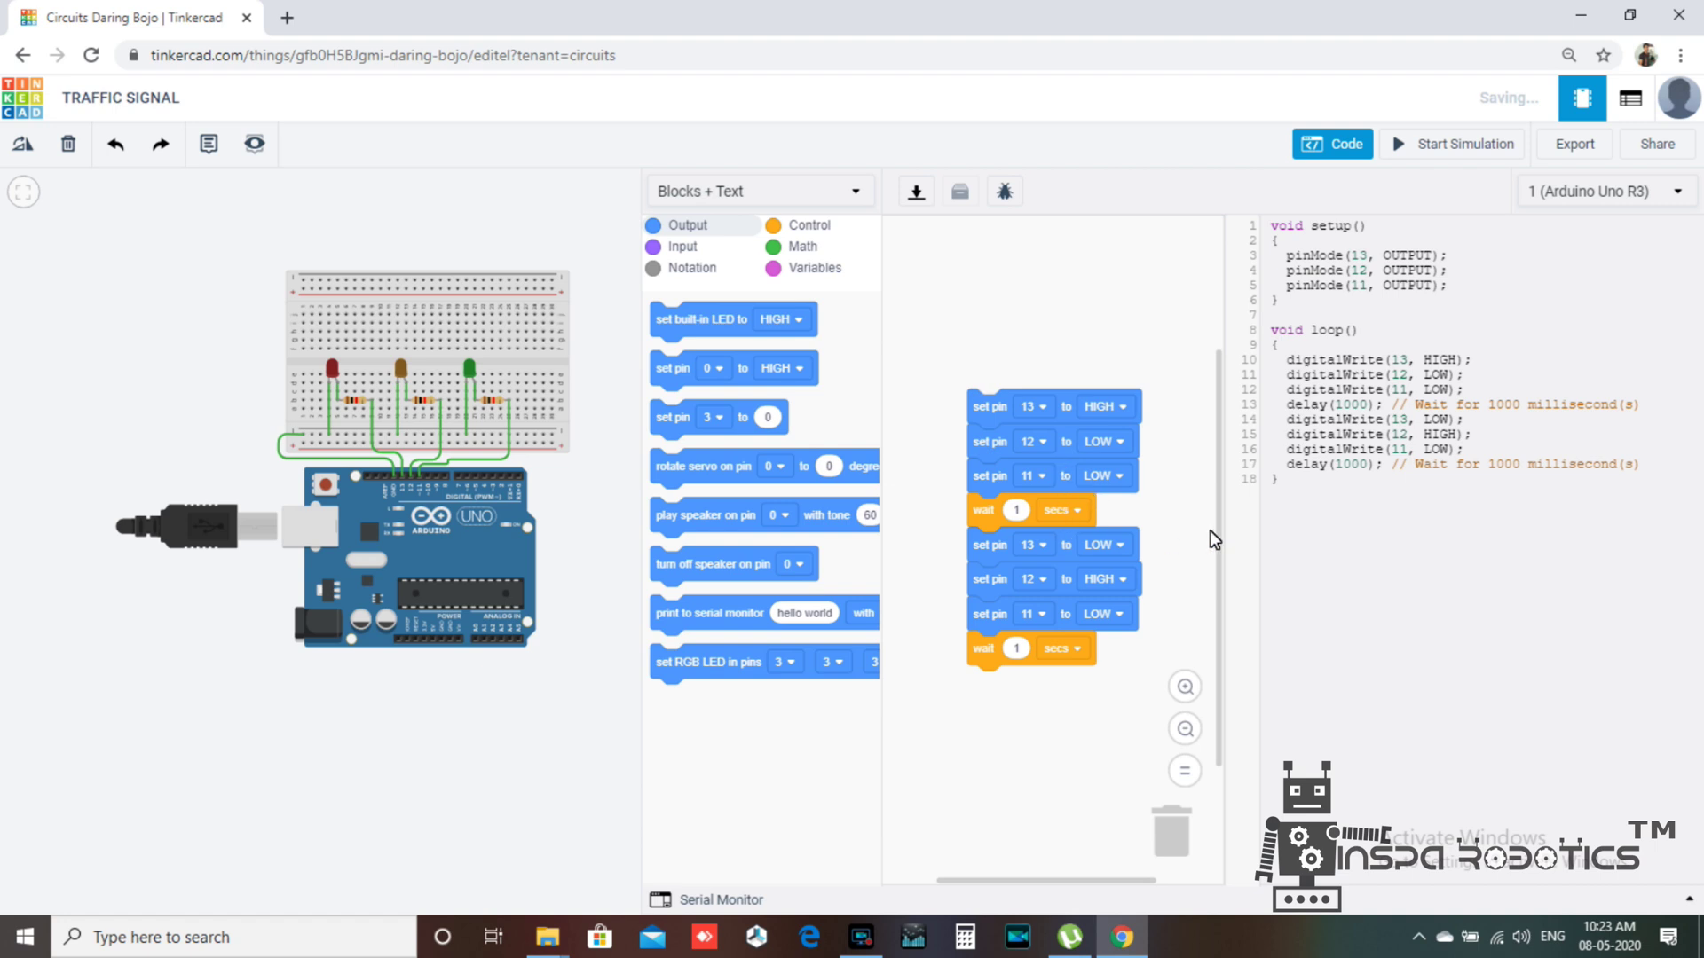
# Add three more 'set pin' blocks below the last wait
pyautogui.scroll(2, 1211, 538)
pyautogui.scroll(-4, 1203, 543)
pyautogui.scroll(2, 1198, 546)
pyautogui.scroll(-1, 1194, 548)
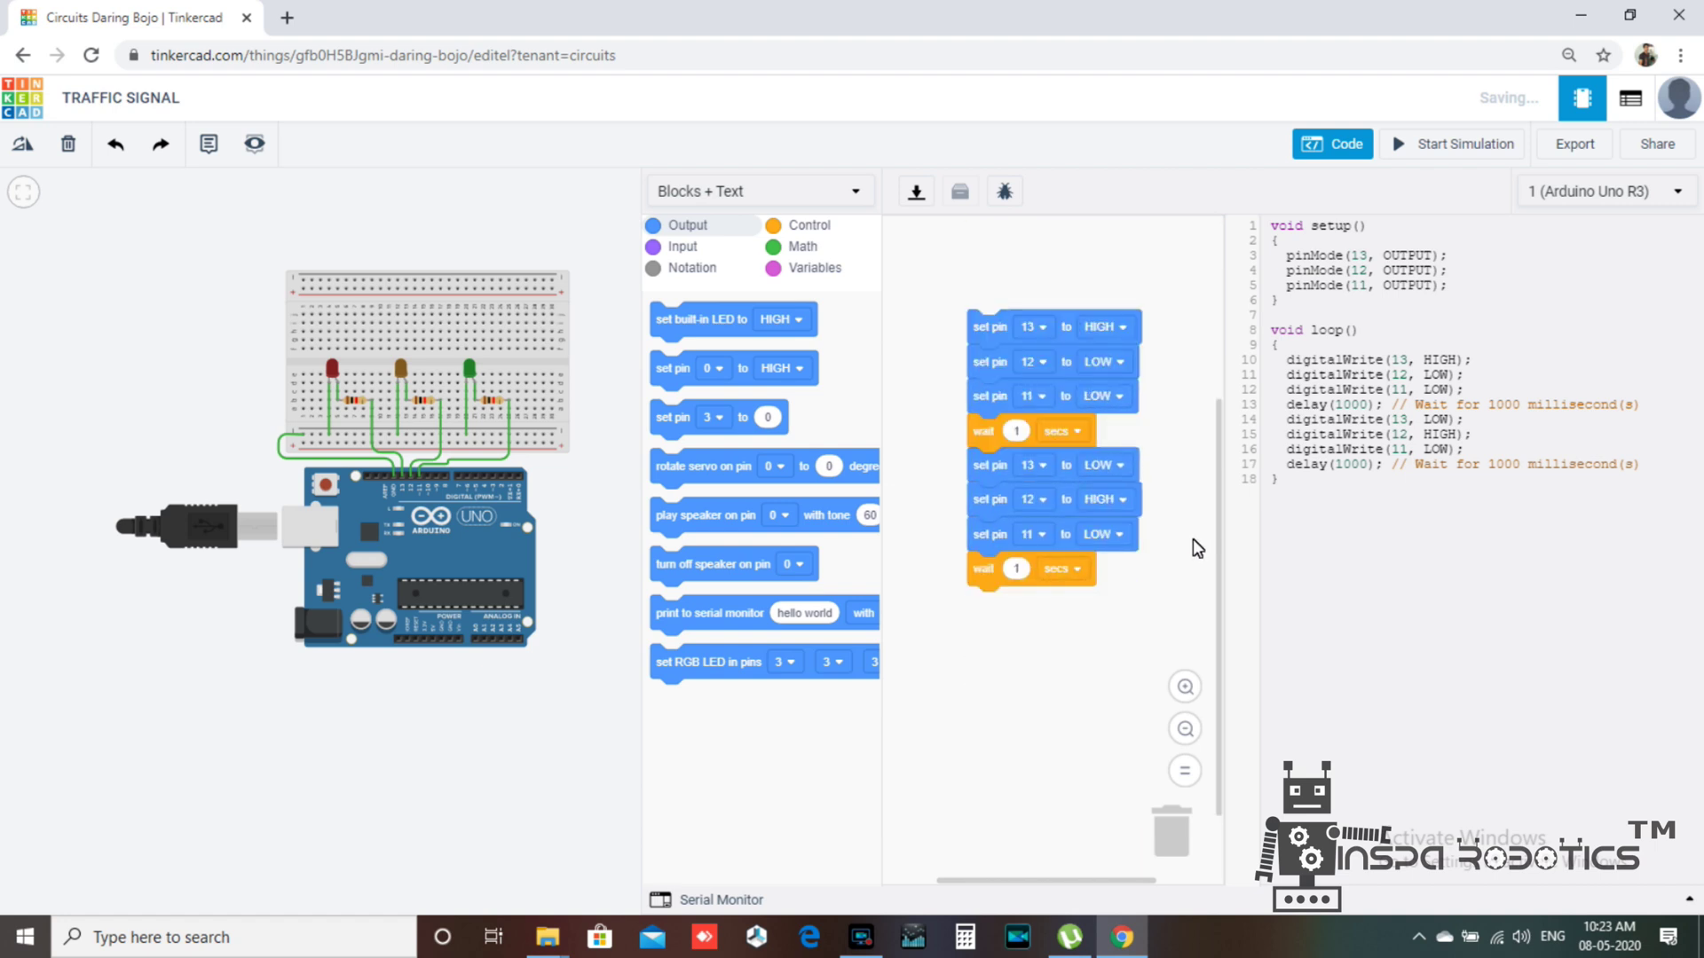
pyautogui.moveTo(670, 377); pyautogui.dragTo(983, 637)
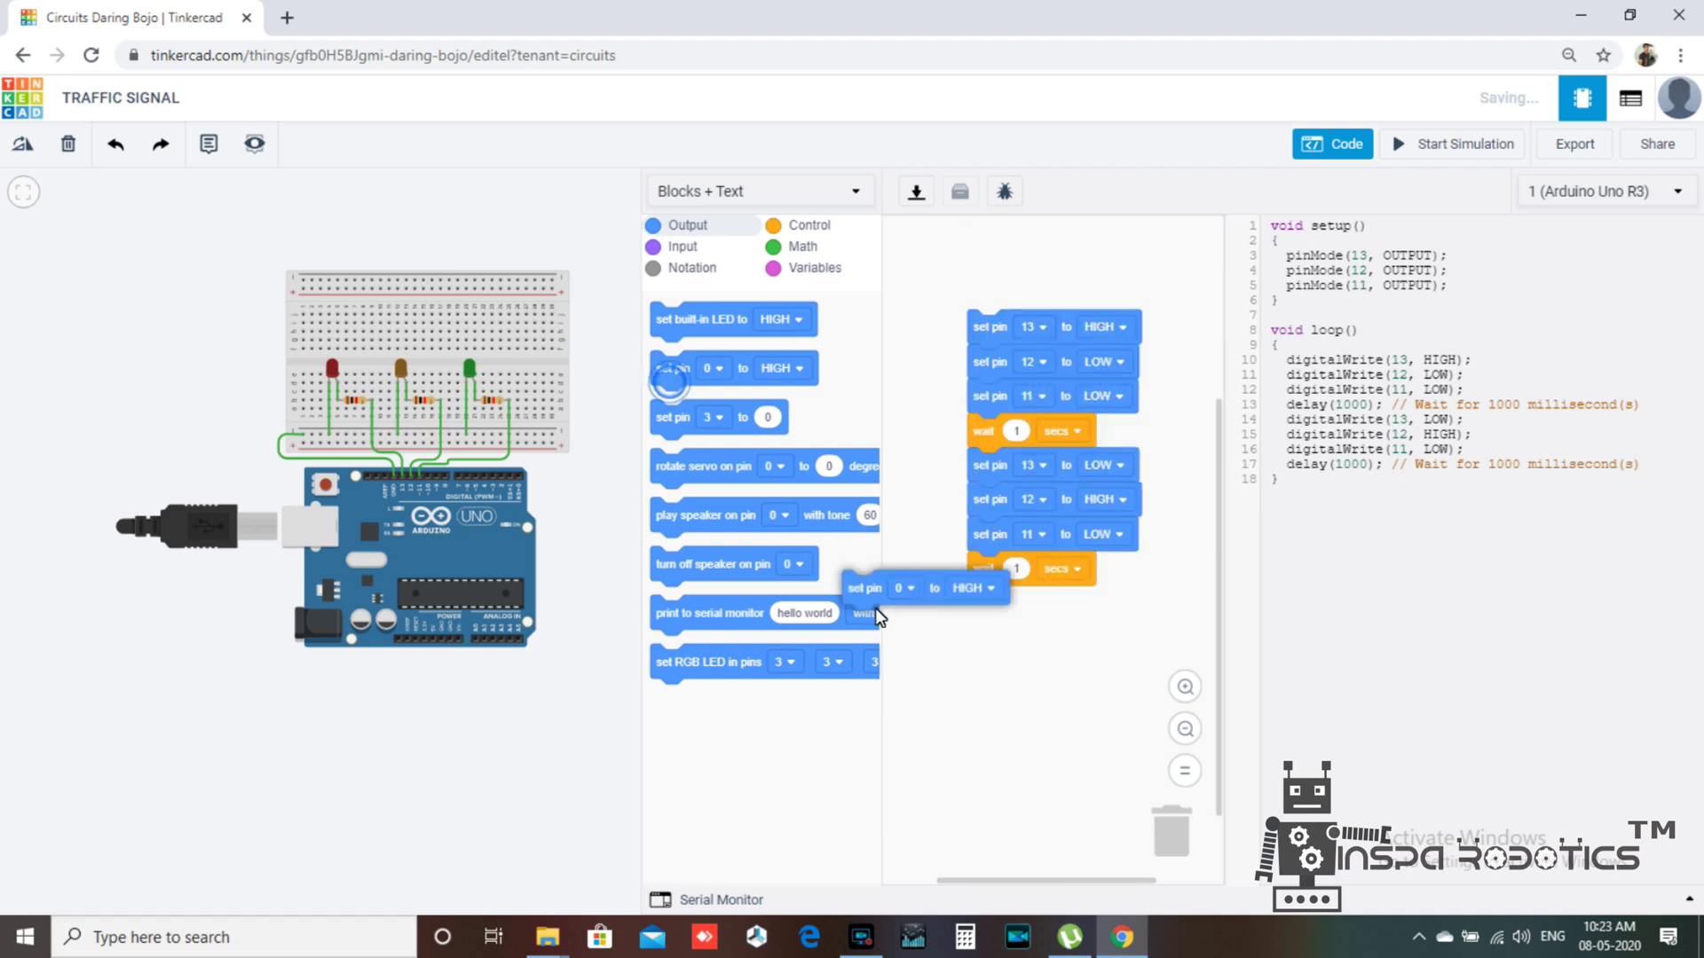
pyautogui.moveTo(679, 380)
pyautogui.mouseDown()
pyautogui.moveTo(965, 665)
pyautogui.moveTo(940, 648)
pyautogui.mouseUp()
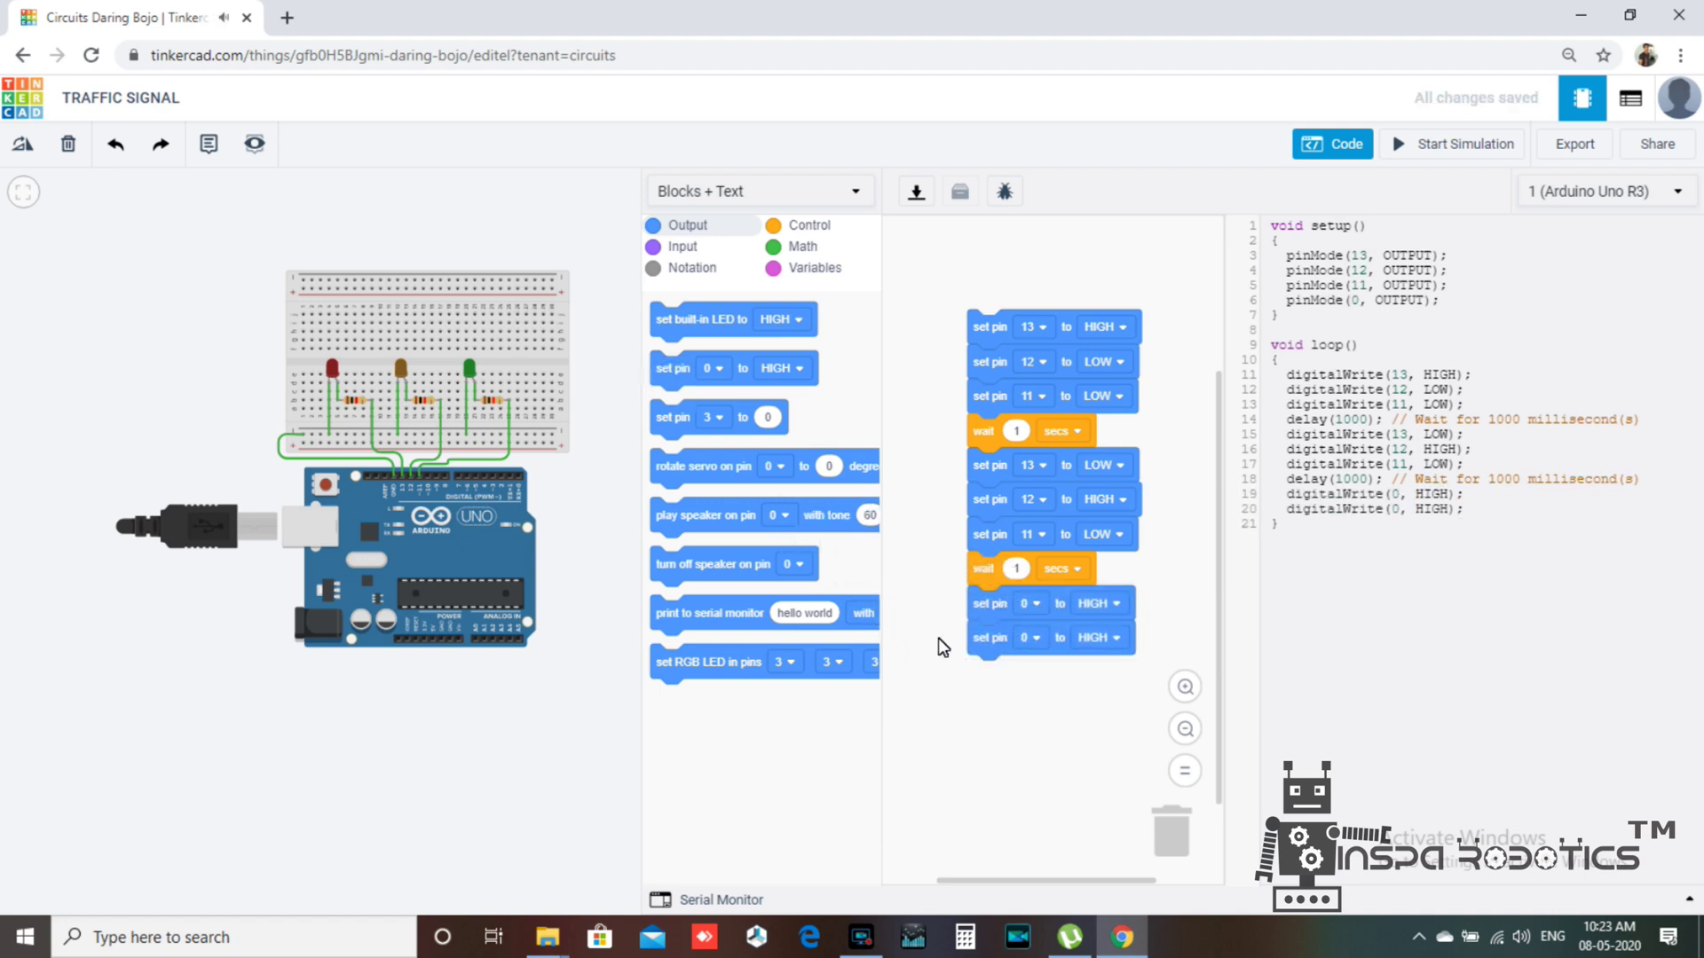
pyautogui.moveTo(673, 384); pyautogui.dragTo(984, 703)
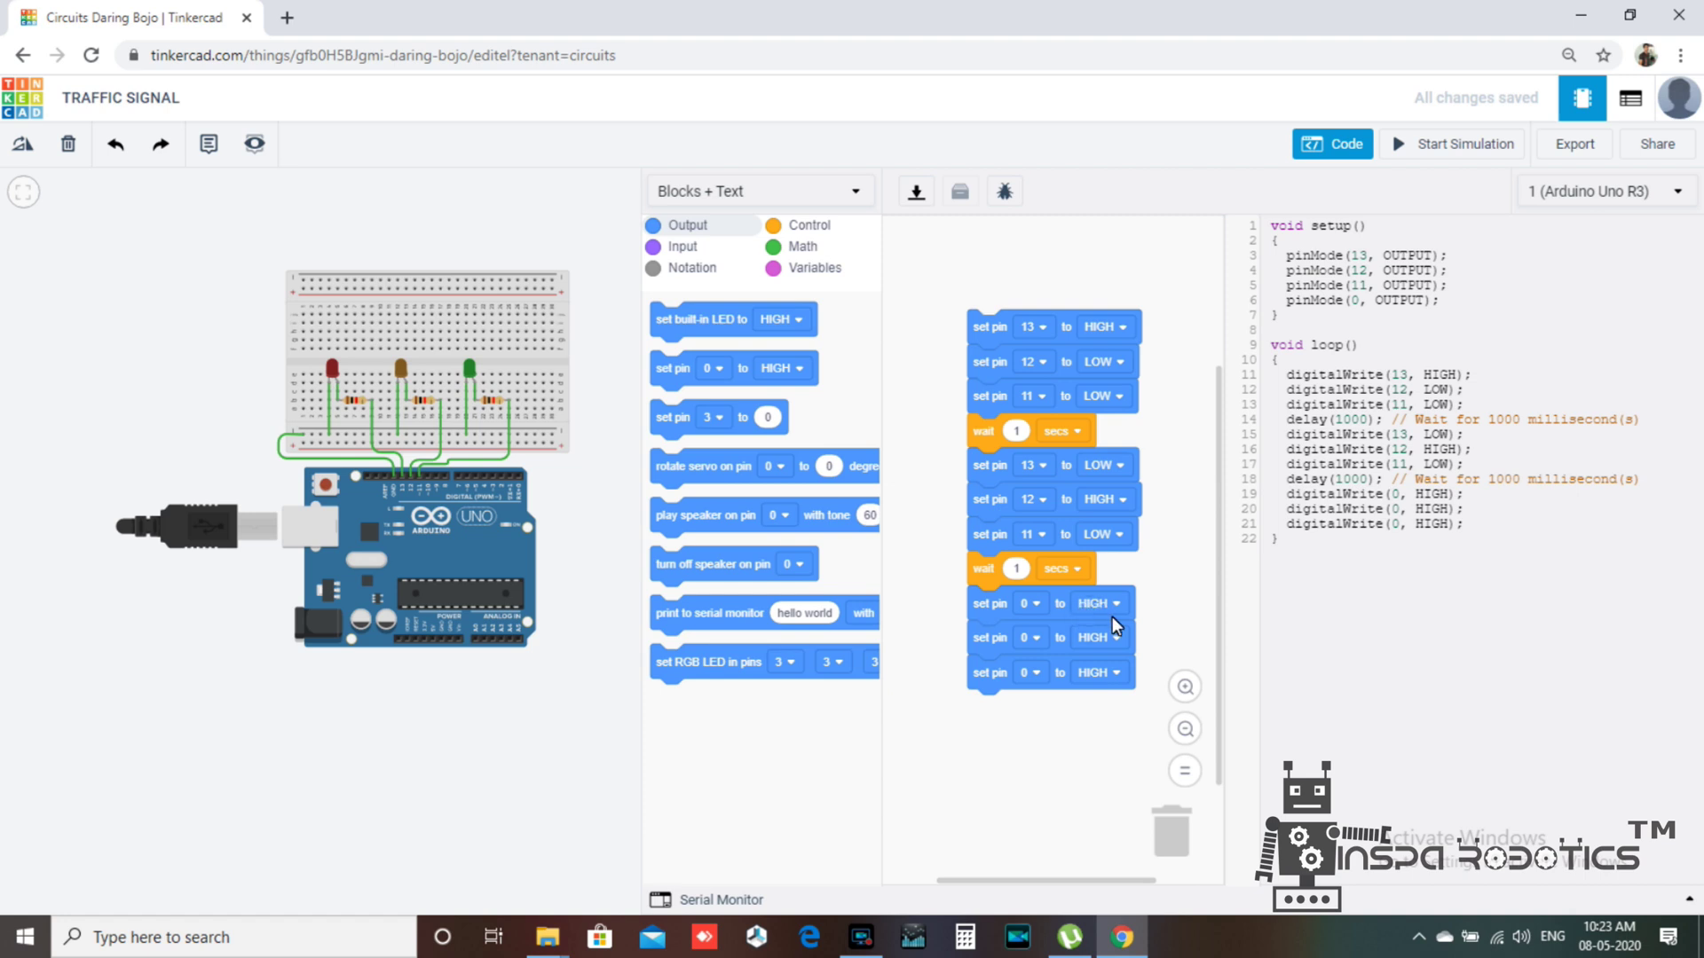
# Set the three new blocks to pins 13, 12 and 11
pyautogui.click(1035, 605)
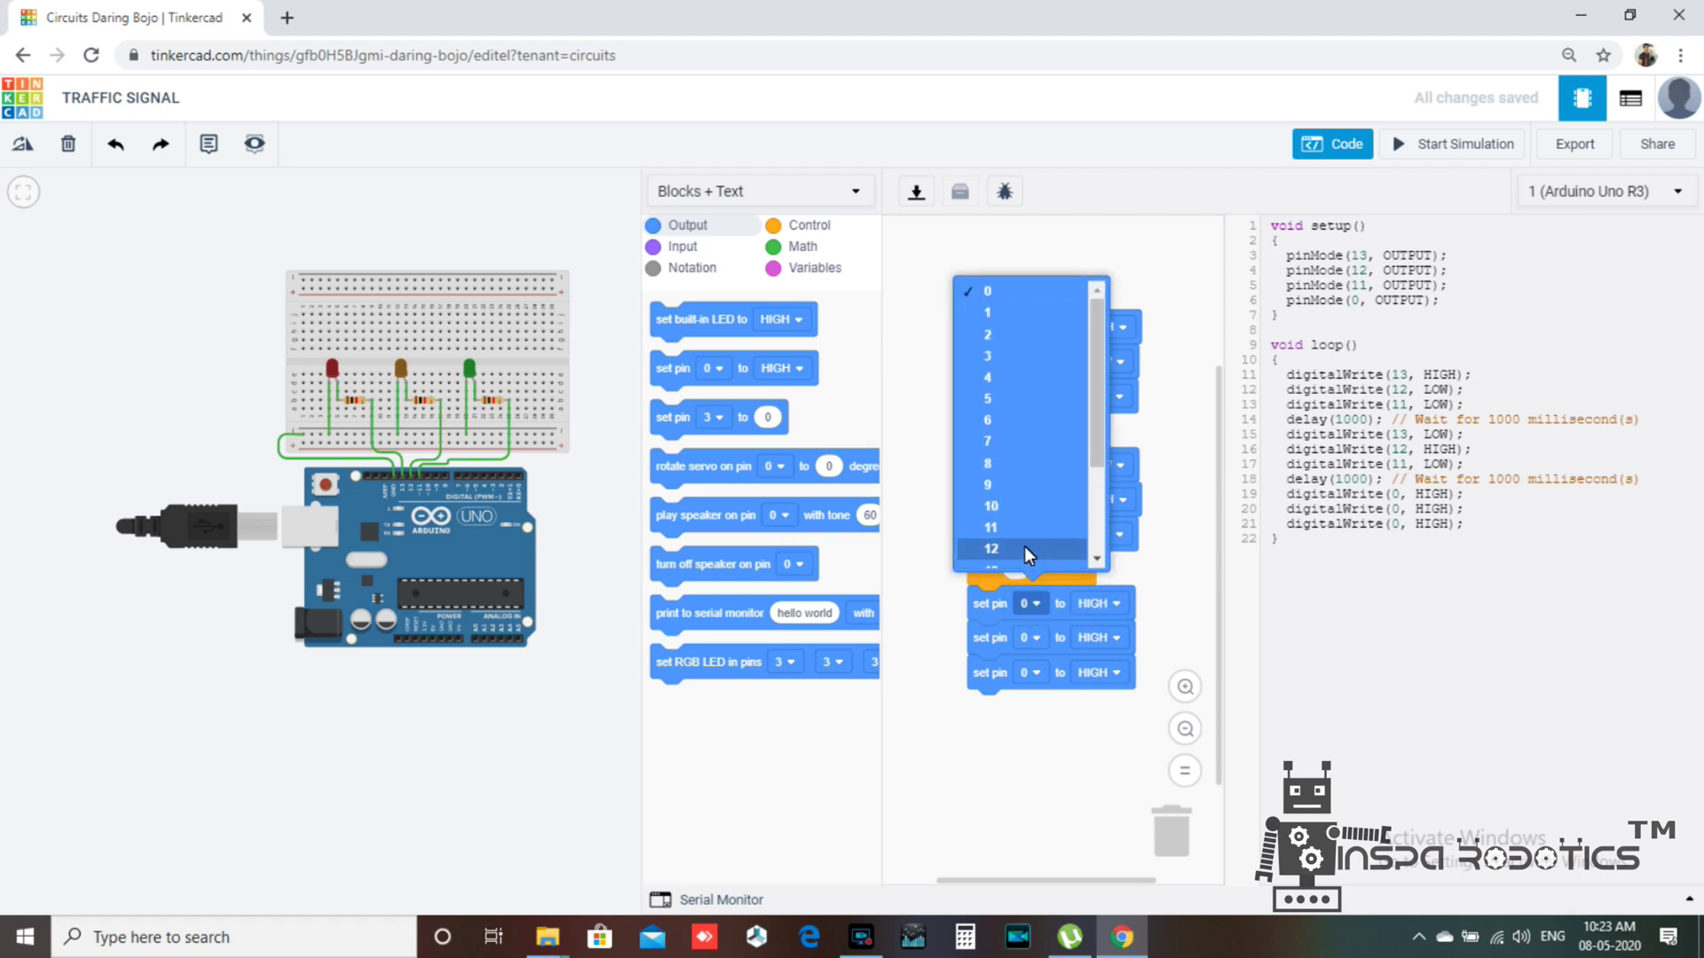
pyautogui.scroll(-1, 1021, 541)
pyautogui.click(992, 464)
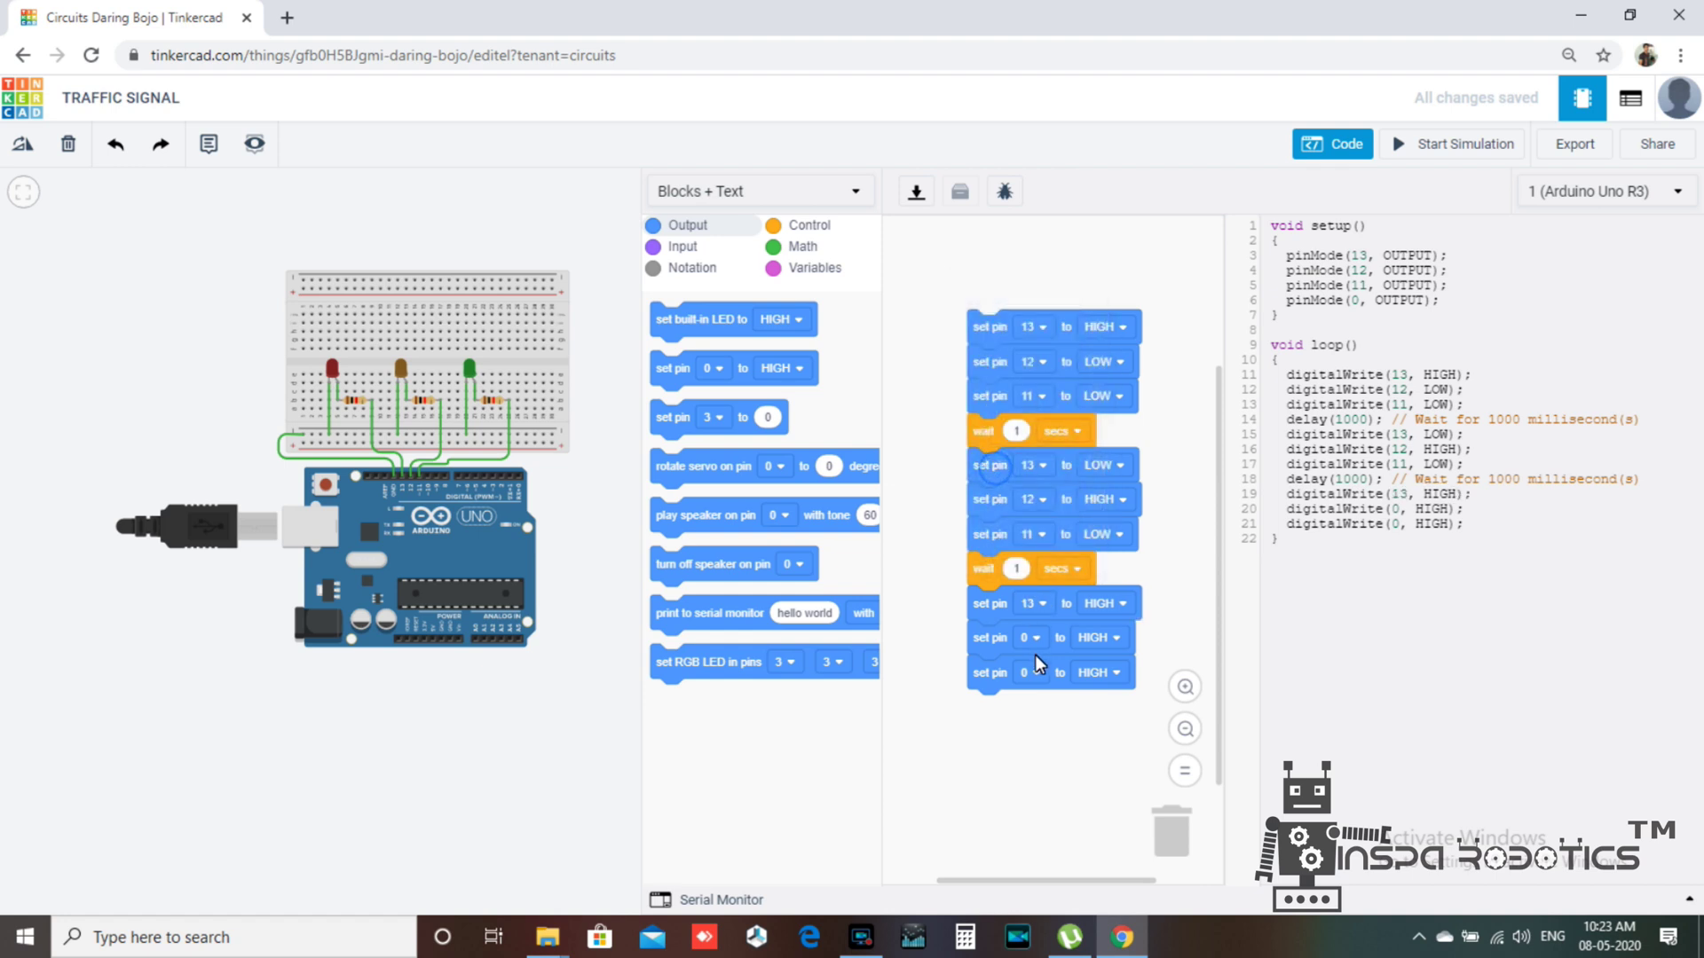
pyautogui.click(1029, 639)
pyautogui.scroll(-1, 1019, 577)
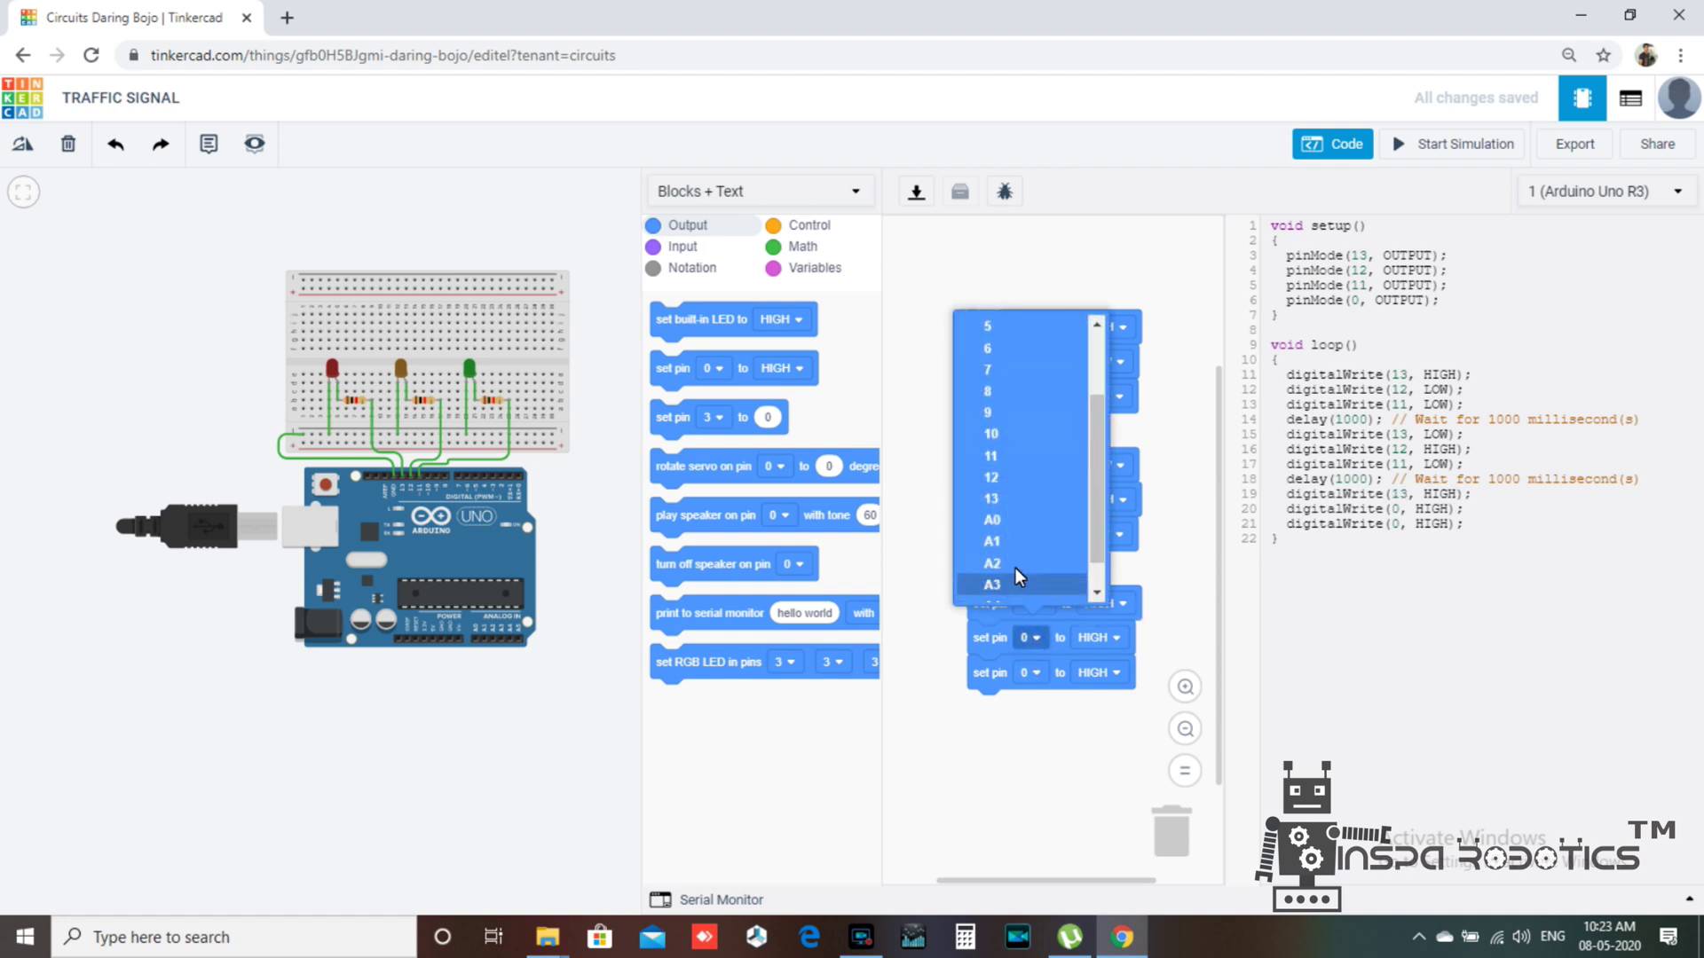
pyautogui.click(998, 477)
pyautogui.click(1034, 676)
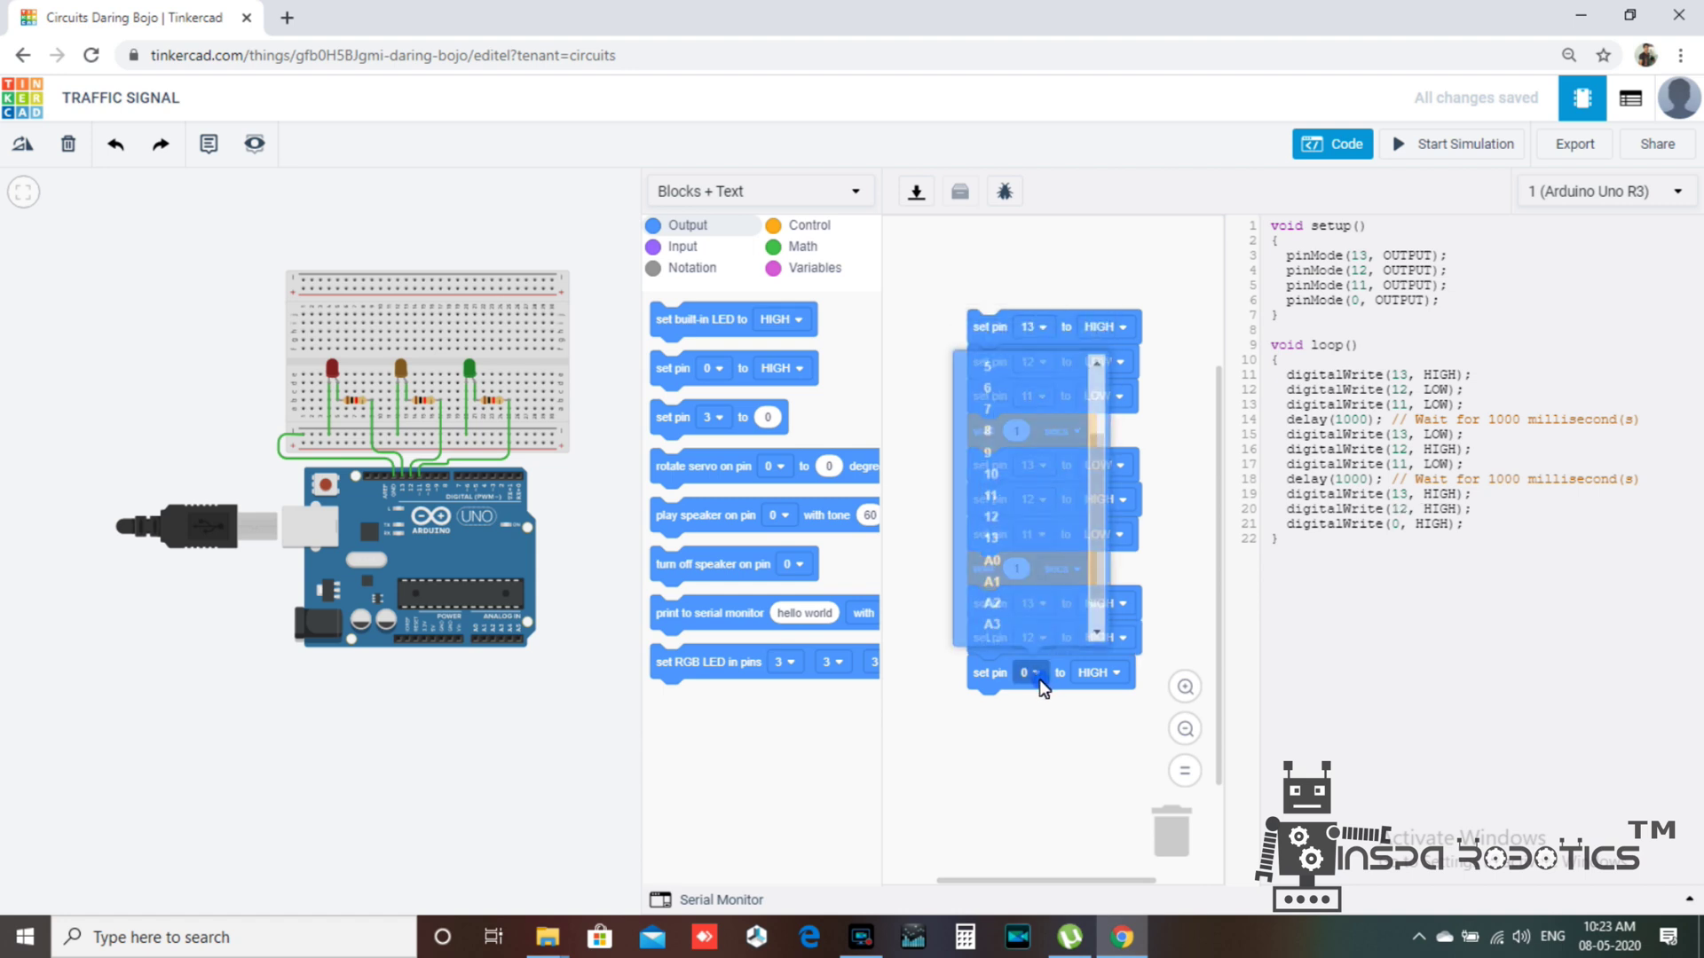
pyautogui.click(998, 497)
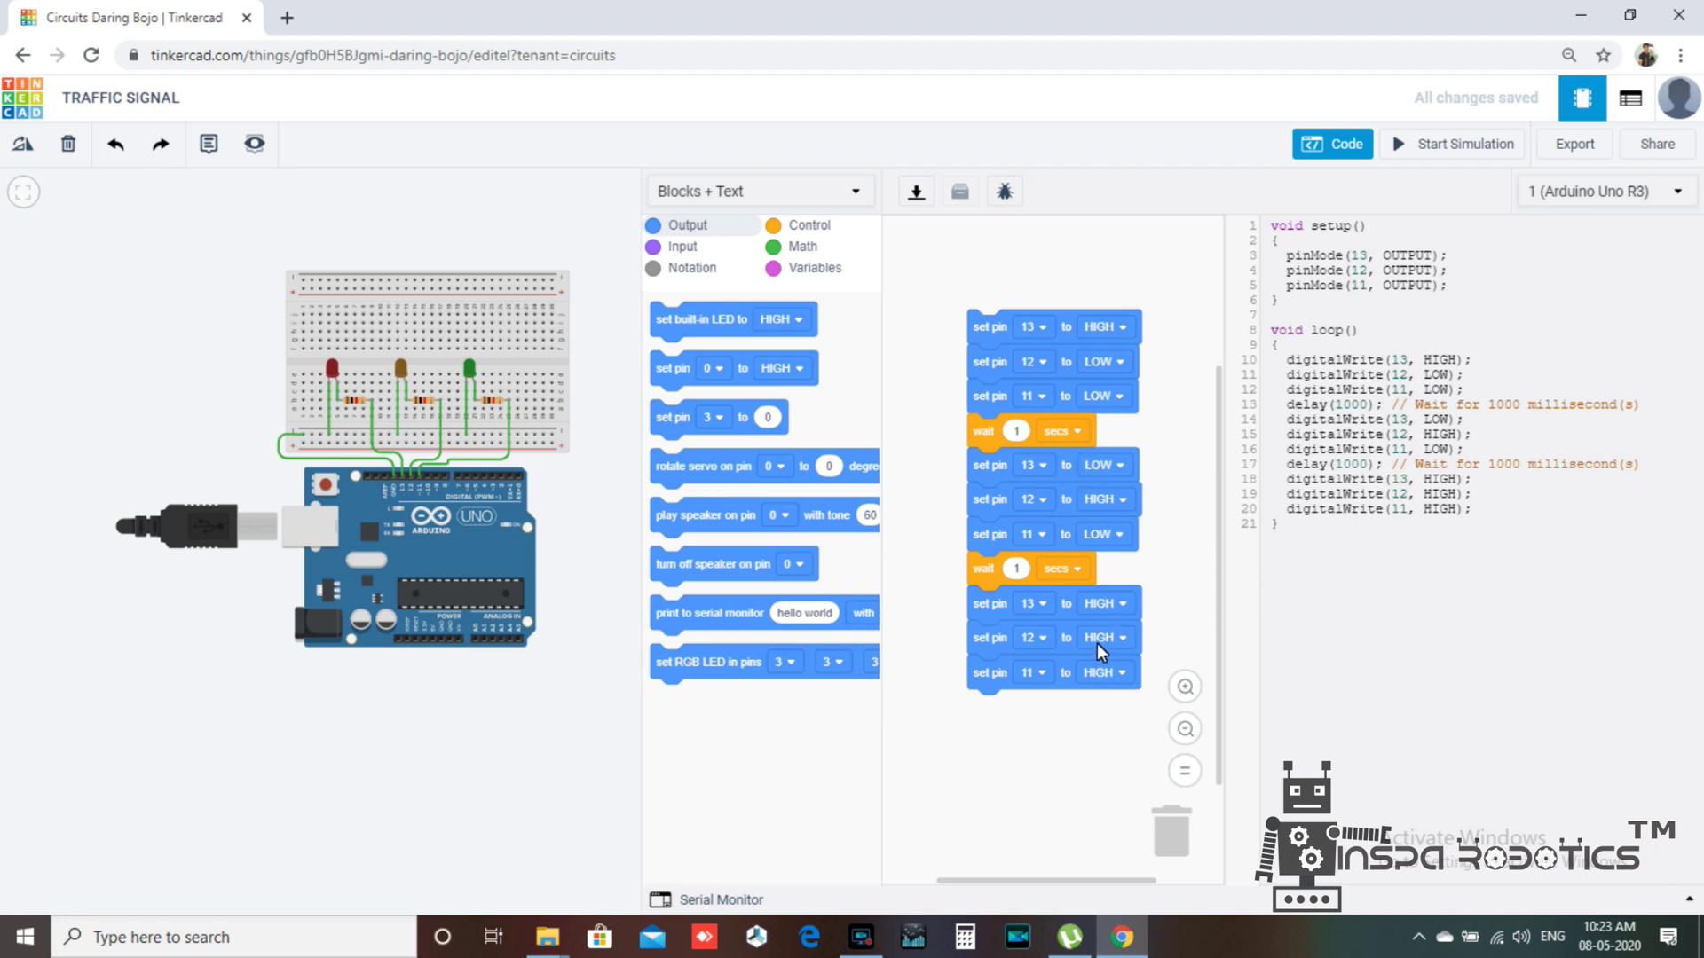
# Switch pins 13 and 12 to LOW, keep pin 11 HIGH, then add a 1-second wait
pyautogui.click(1110, 604)
pyautogui.click(1100, 666)
pyautogui.click(1114, 639)
pyautogui.click(1107, 706)
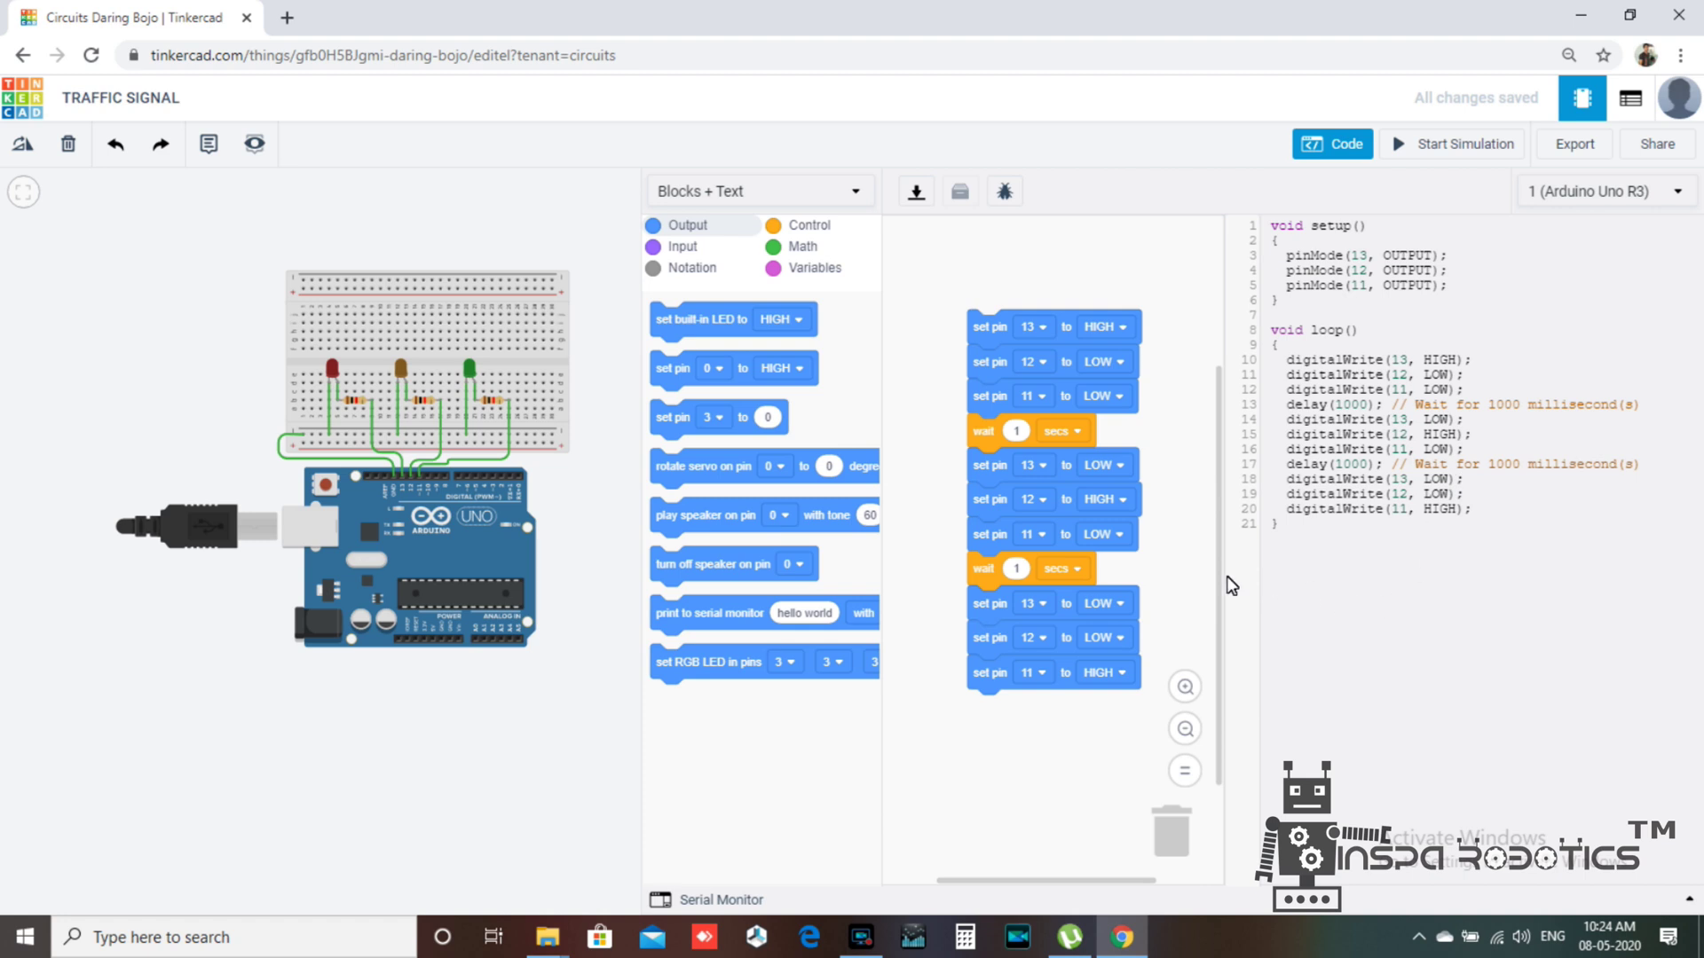
pyautogui.click(789, 227)
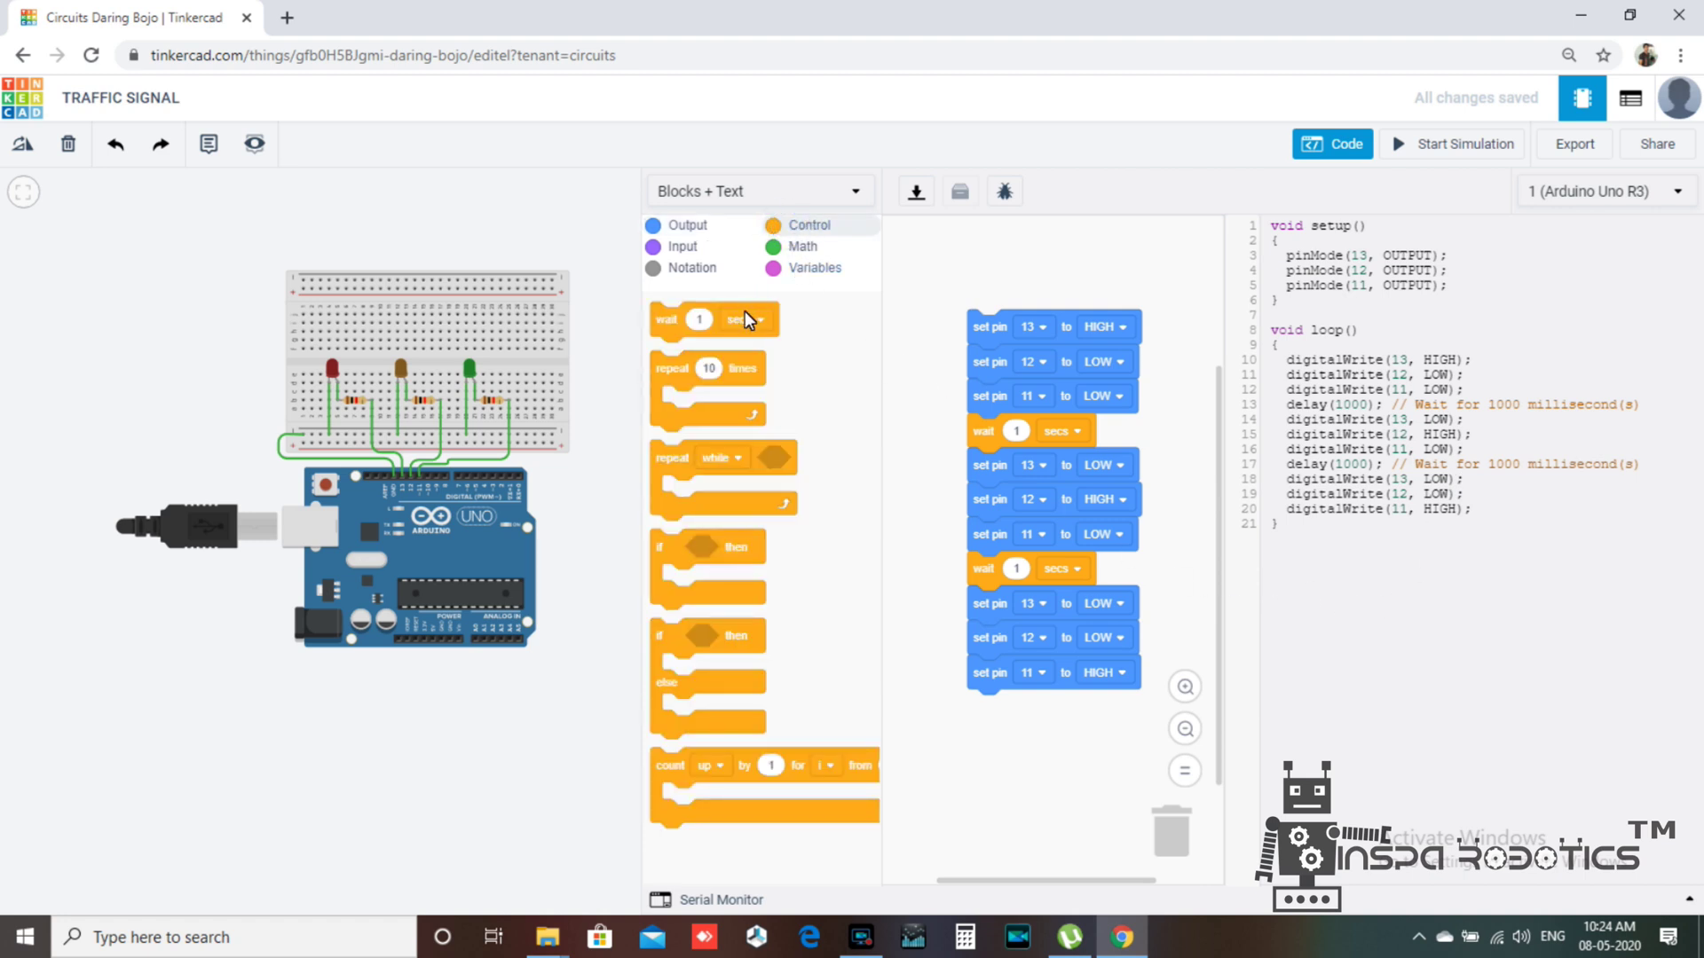
pyautogui.moveTo(701, 330); pyautogui.dragTo(1026, 760)
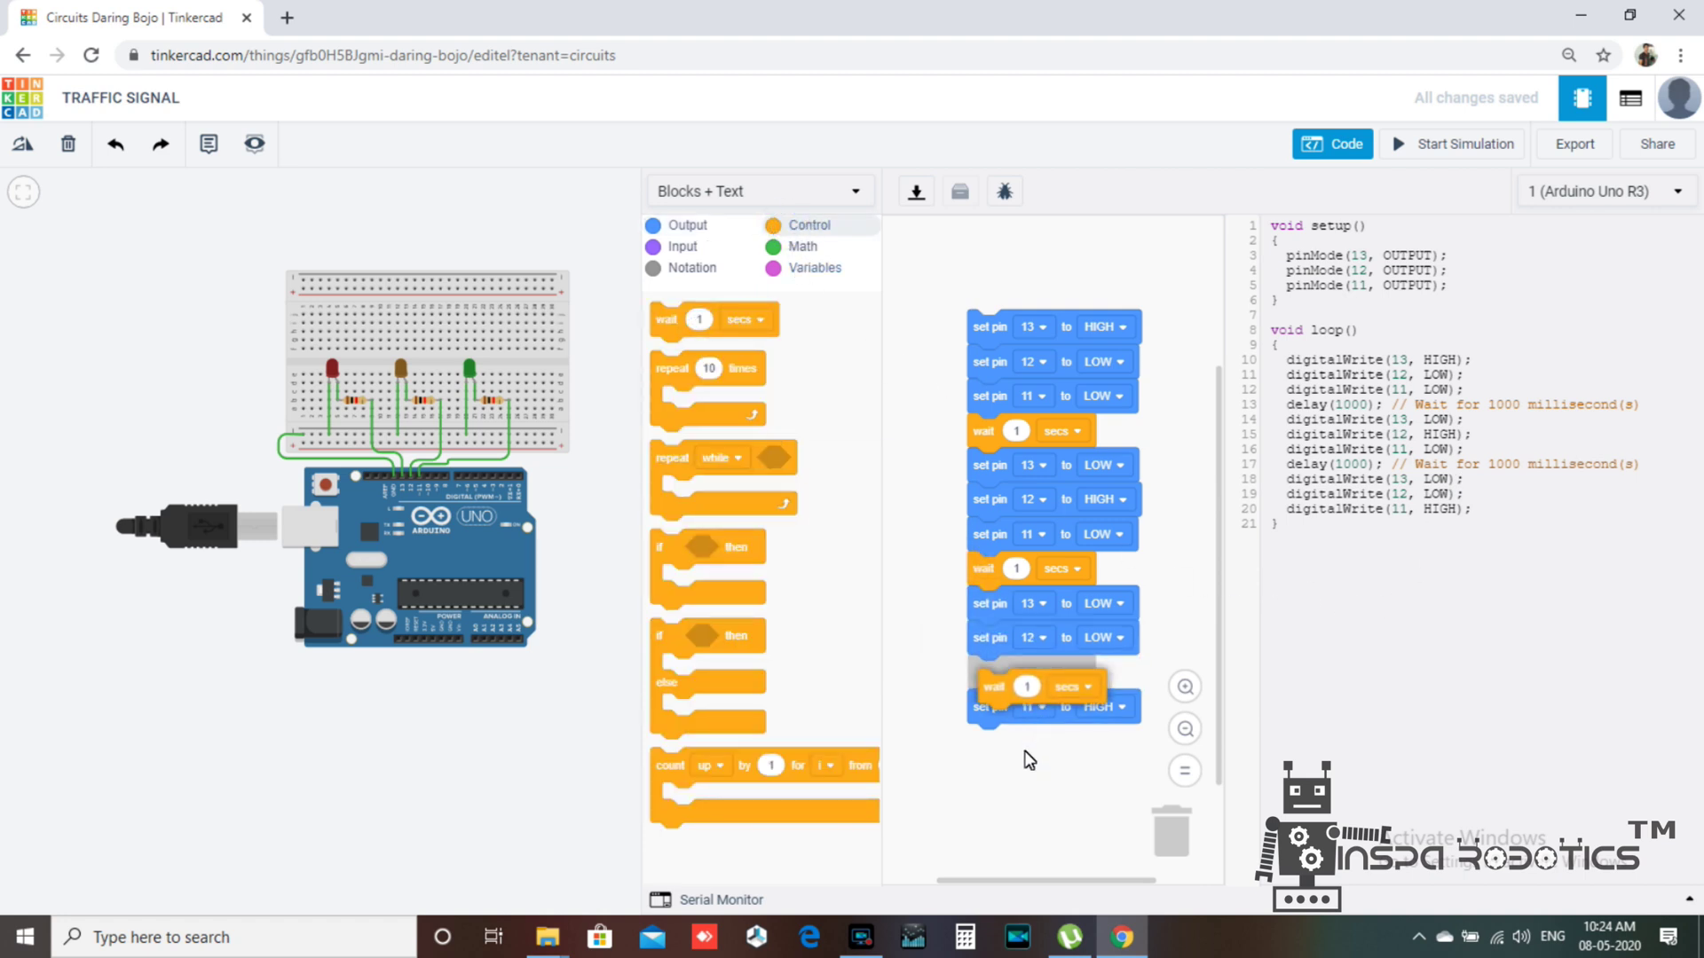
pyautogui.moveTo(1027, 761); pyautogui.dragTo(1017, 734)
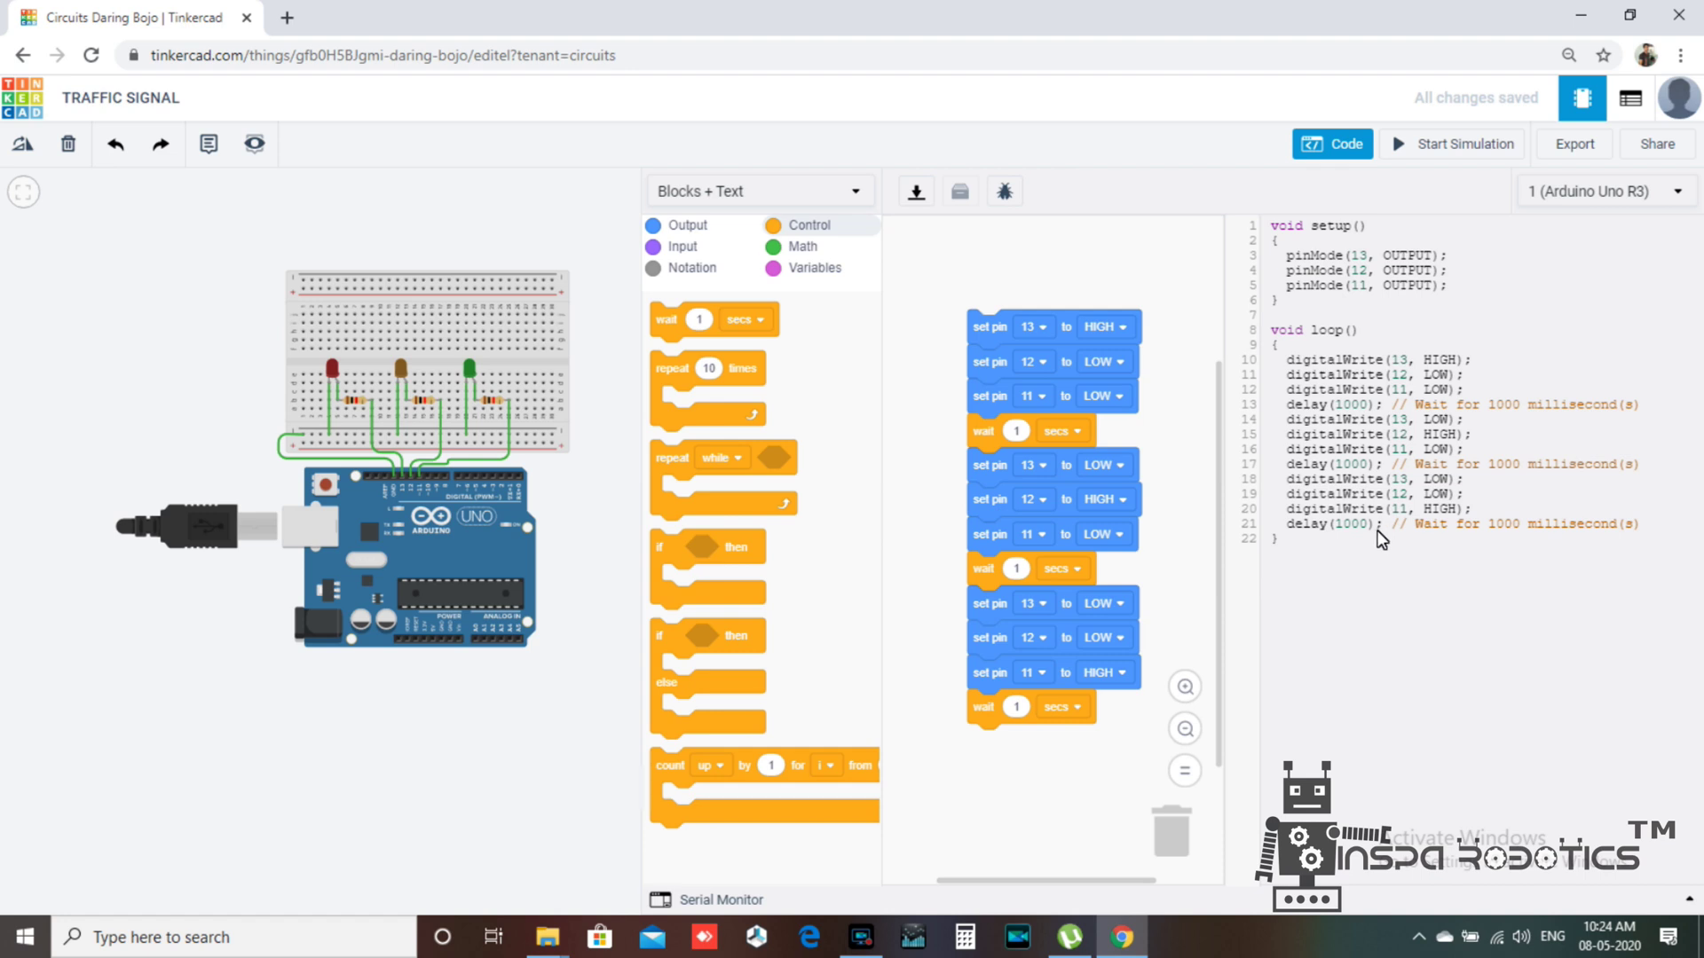
# Review the finished script and start the circuit simulation
pyautogui.scroll(-2, 1153, 557)
pyautogui.scroll(-1, 1158, 551)
pyautogui.scroll(4, 1162, 545)
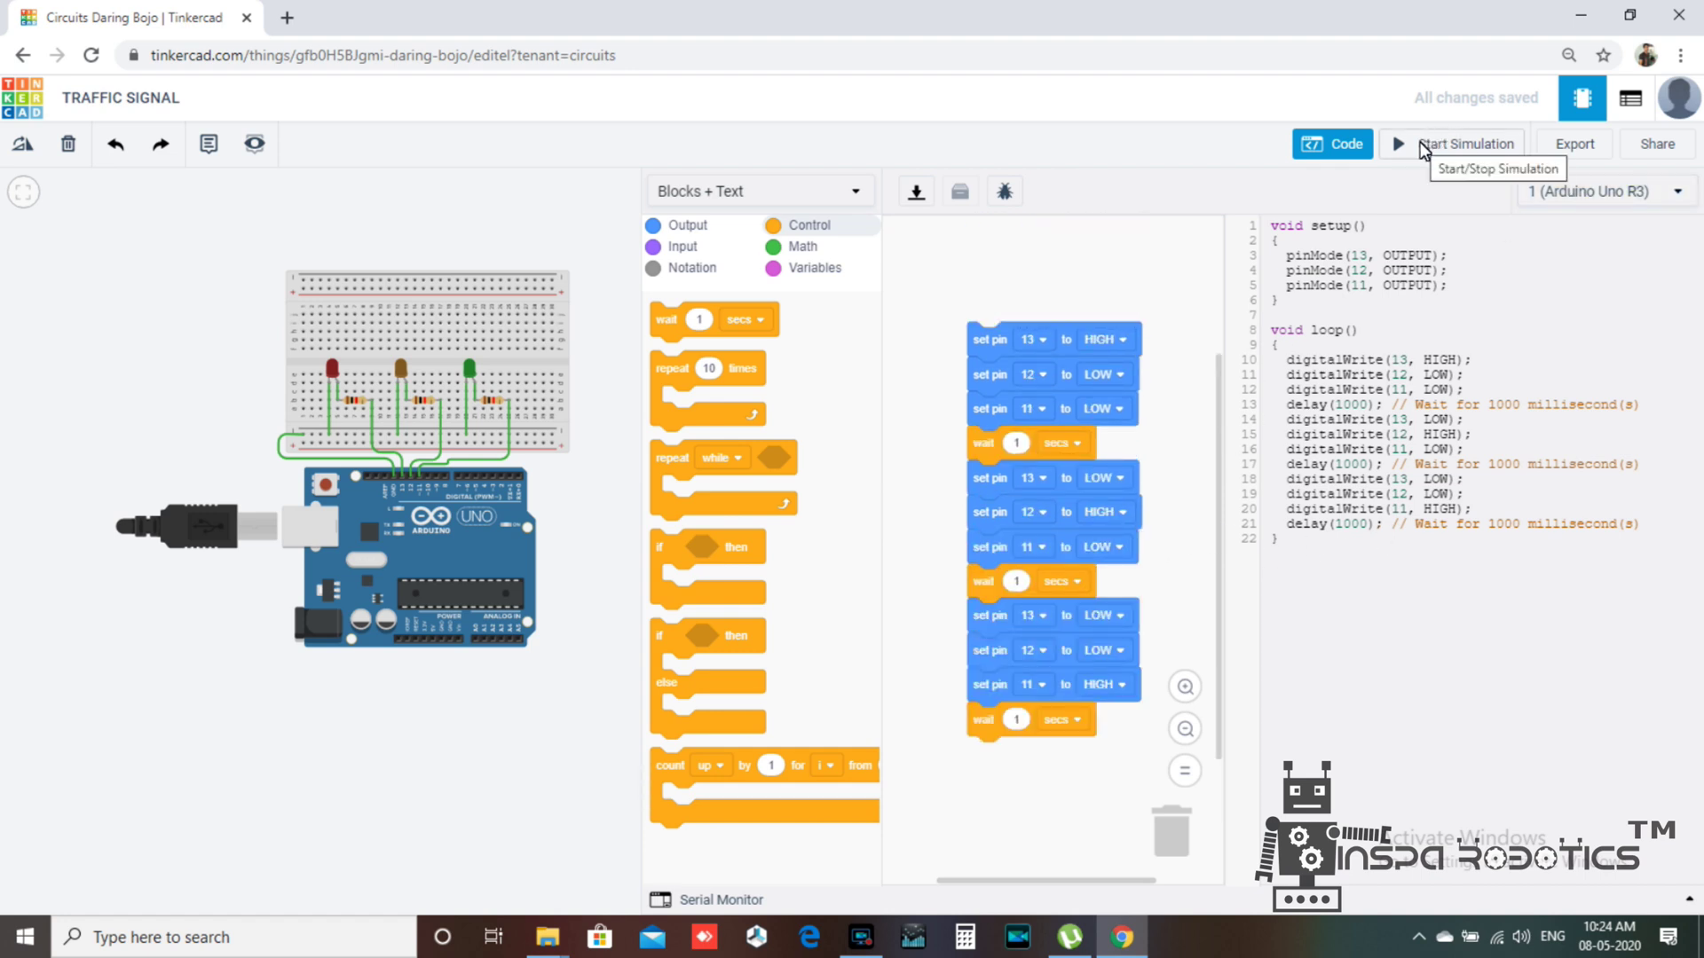
pyautogui.click(1424, 148)
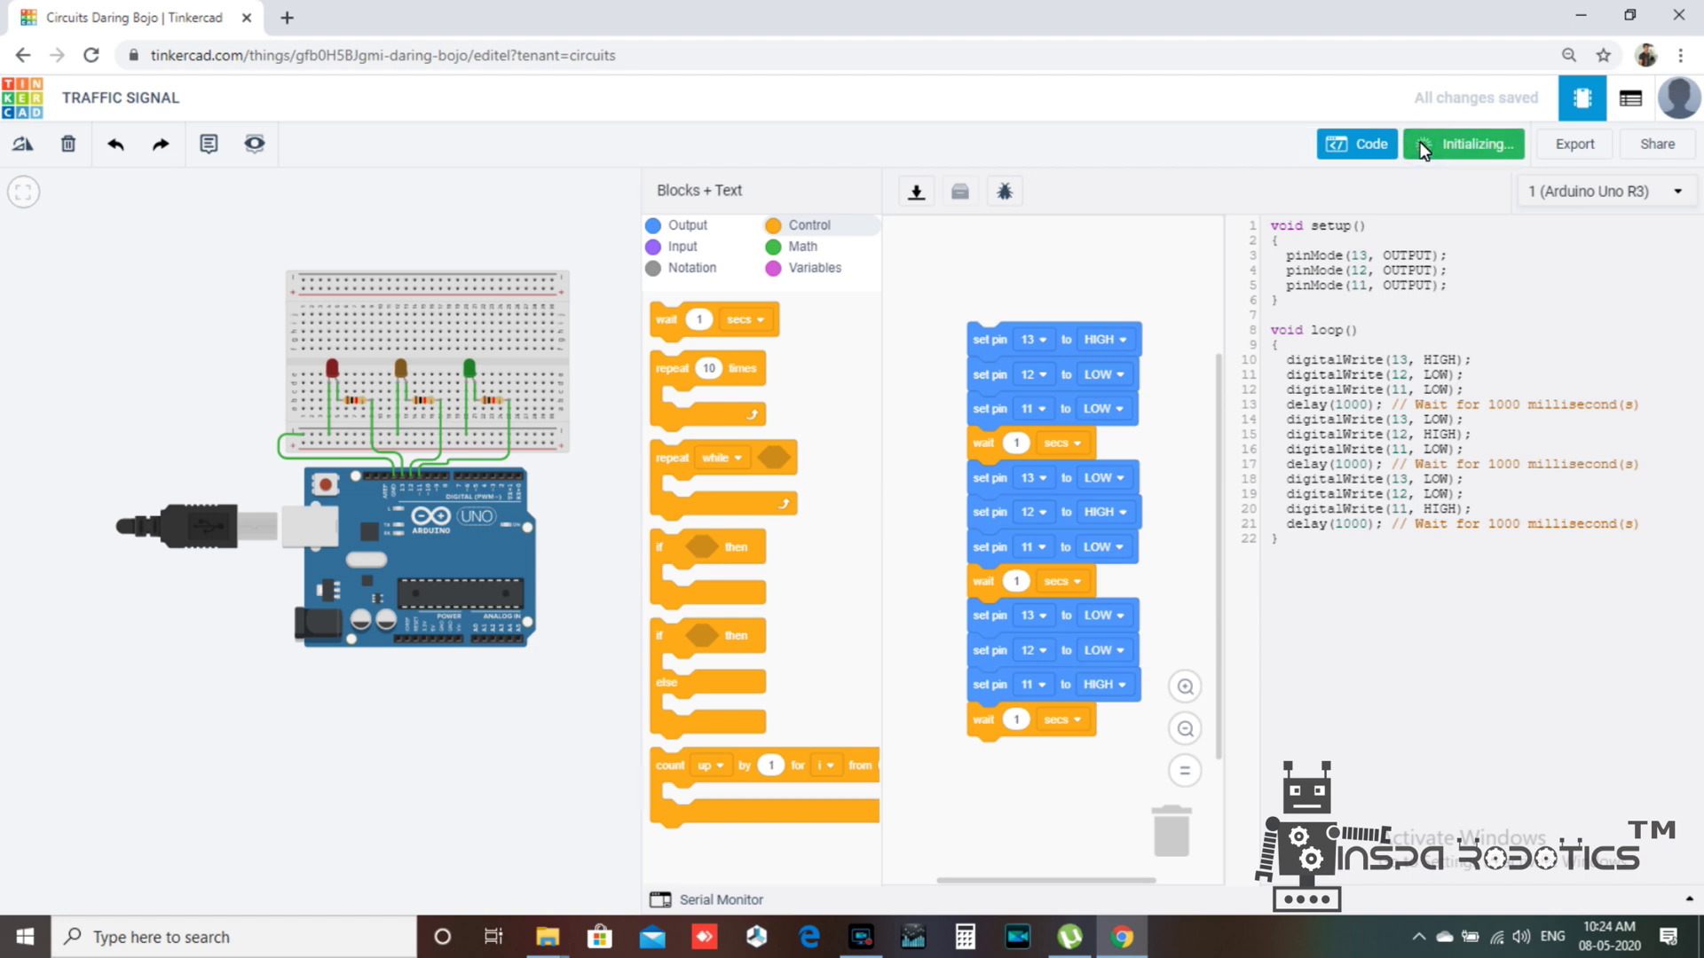